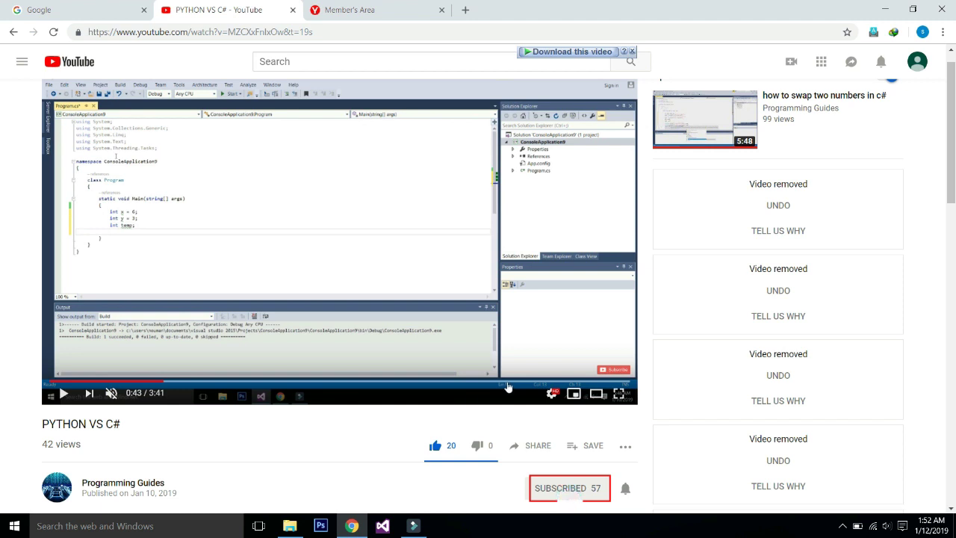
{"action": "left_click", "coordinate": [625, 488]}
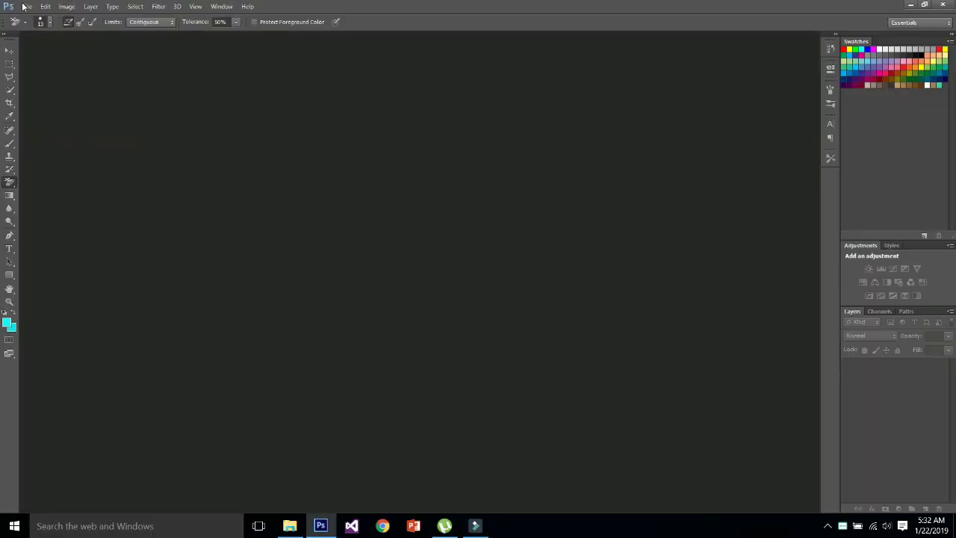
Step: Create a new document named mythumbnail, 1280 by 720 pixels at 300 pixels/inch, with white background contents
{"action": "left_click", "coordinate": [26, 6]}
{"action": "mouse_move", "coordinate": [37, 7]}
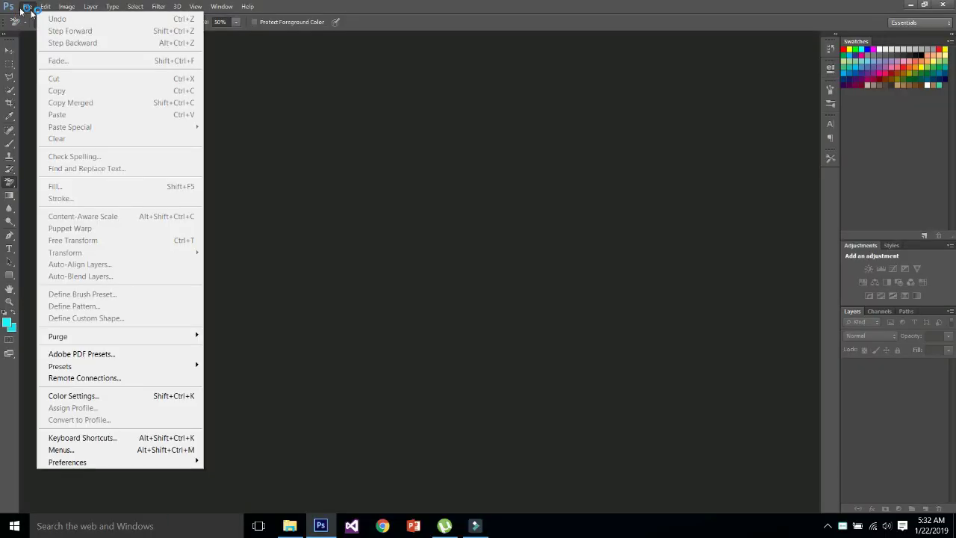
{"action": "left_click", "coordinate": [34, 19]}
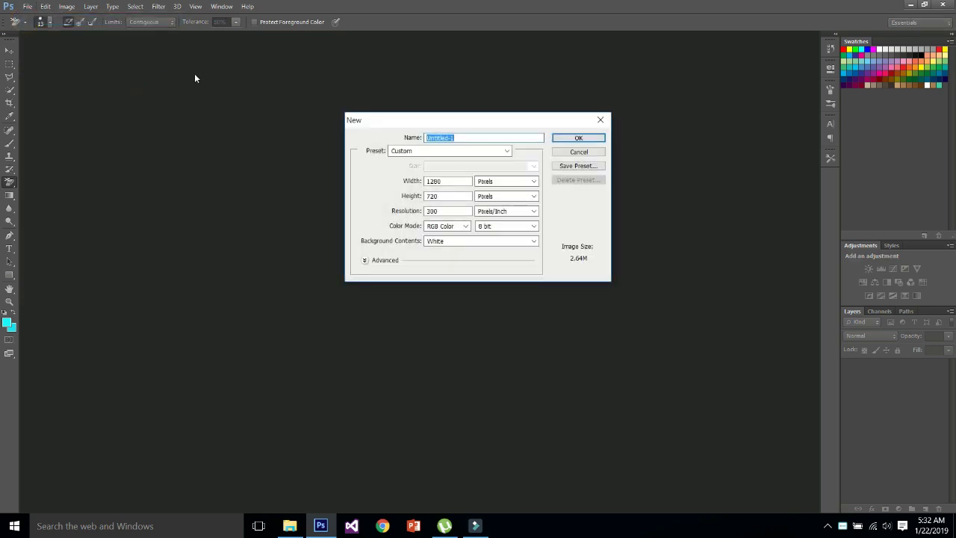
{"action": "type", "text": "mythumbnail"}
{"action": "double_click", "coordinate": [448, 181]}
{"action": "key", "text": "Tab"}
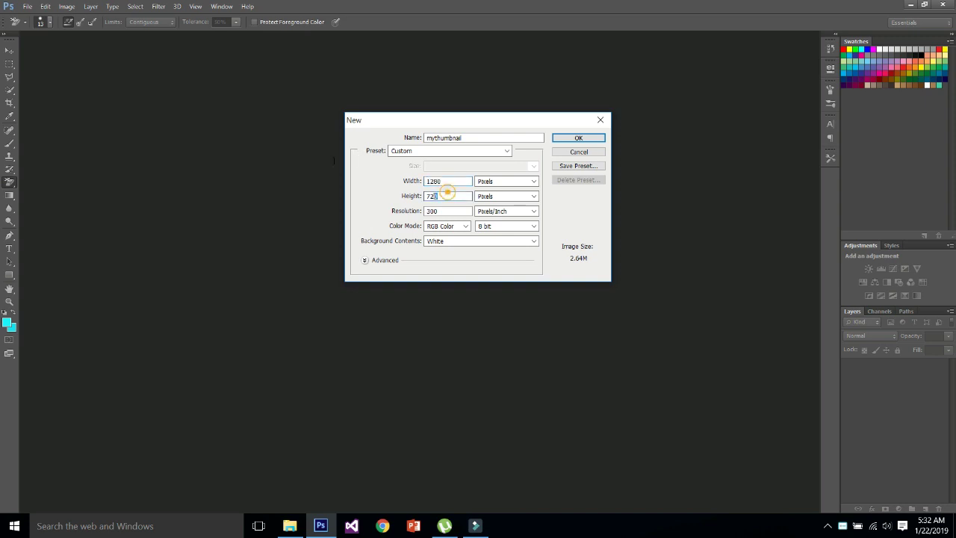
{"action": "left_click", "coordinate": [531, 182]}
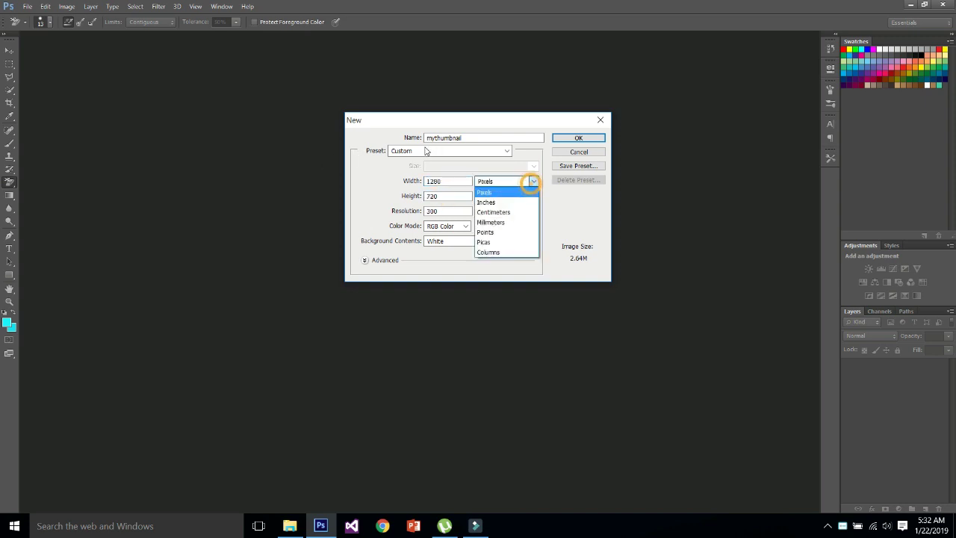
{"action": "left_click", "coordinate": [531, 182]}
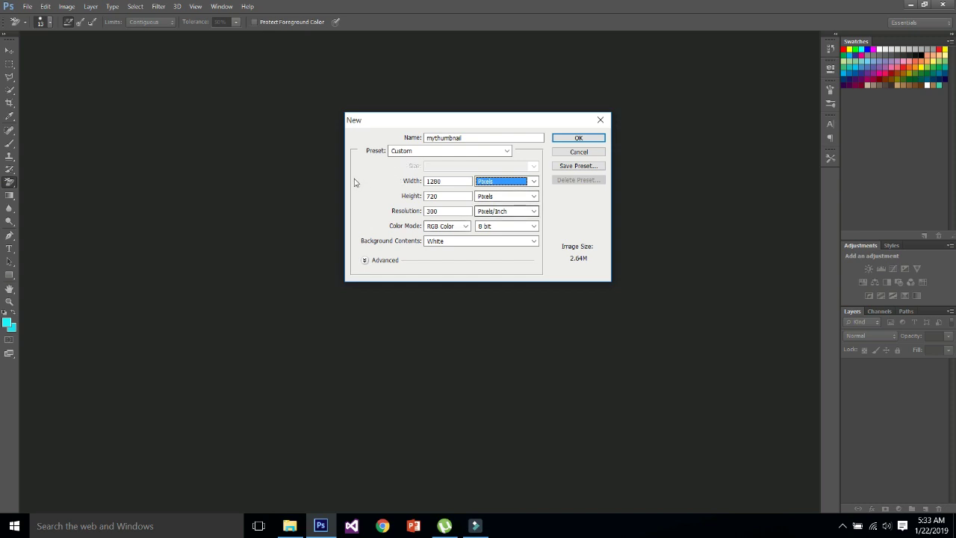
{"action": "double_click", "coordinate": [438, 211]}
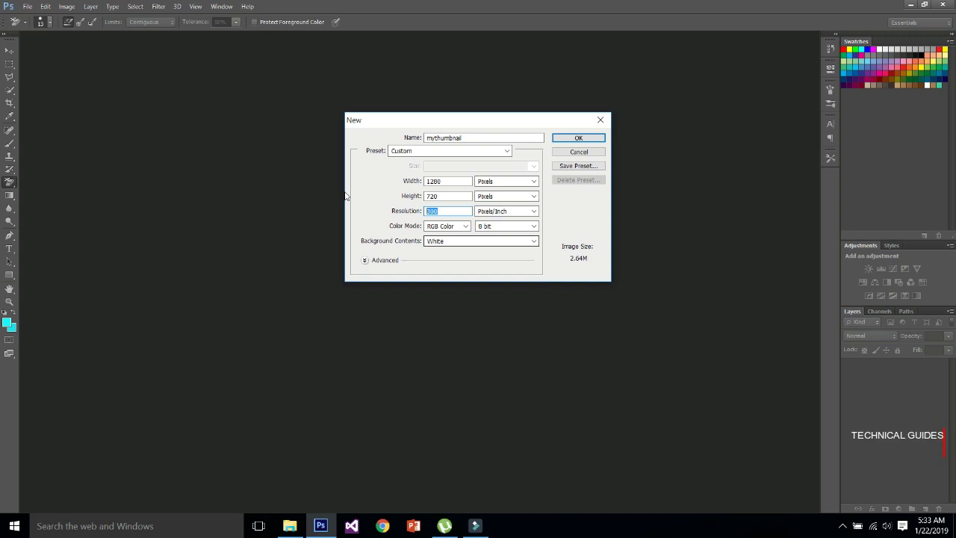
{"action": "left_click", "coordinate": [434, 240]}
{"action": "left_click", "coordinate": [433, 252]}
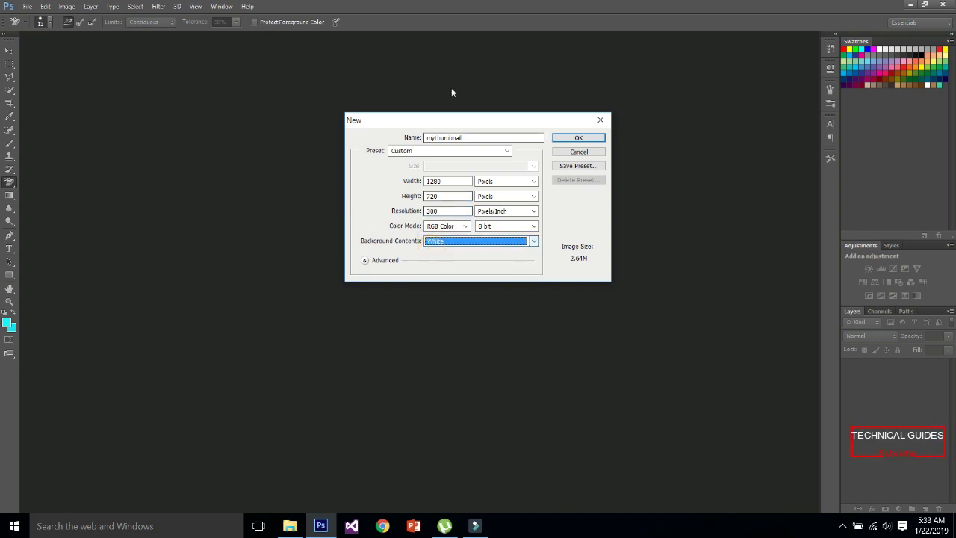
{"action": "left_click", "coordinate": [562, 138]}
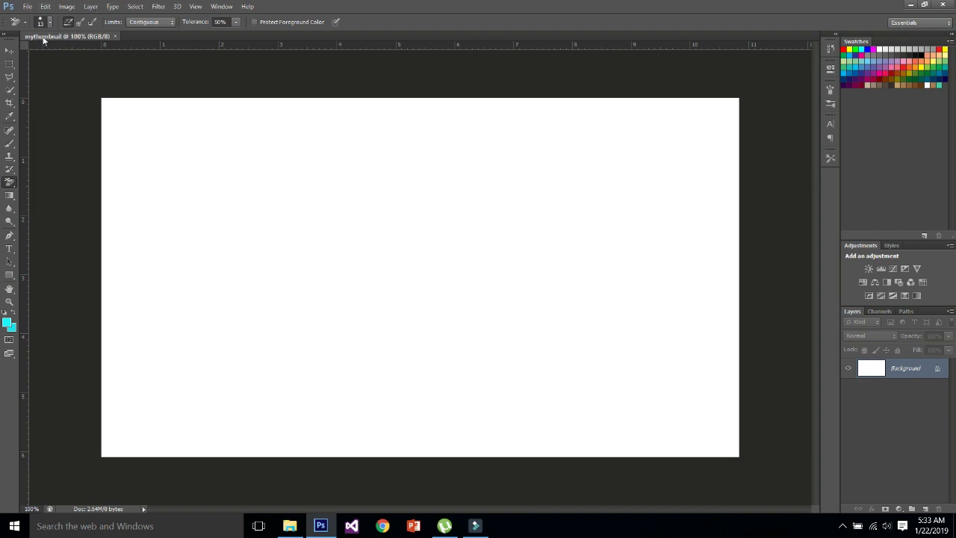
{"action": "left_click", "coordinate": [43, 6]}
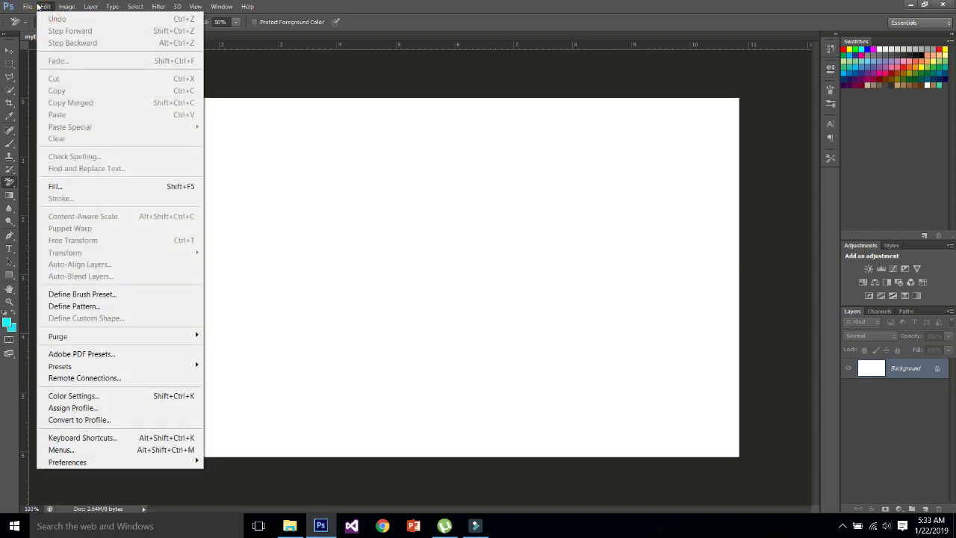
{"action": "left_click", "coordinate": [52, 185]}
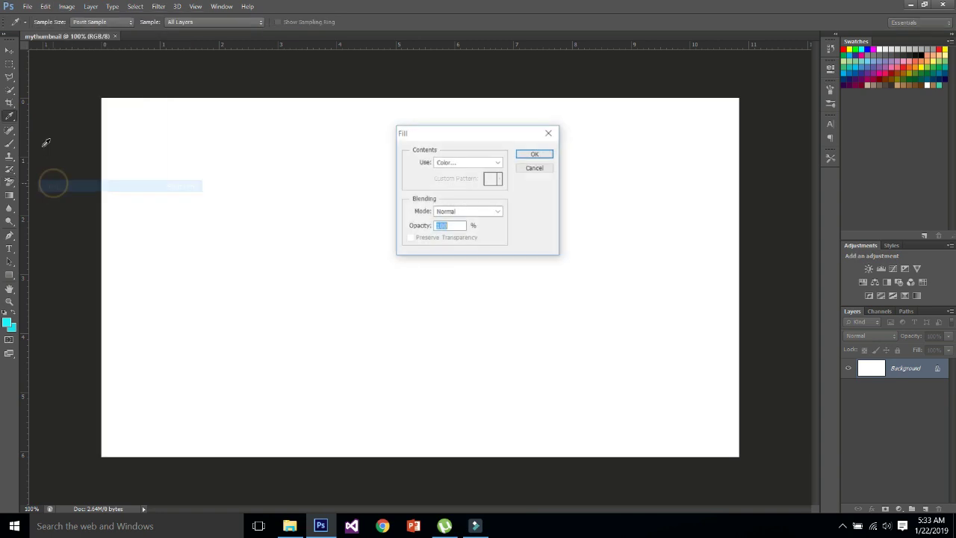
{"action": "left_click", "coordinate": [474, 156]}
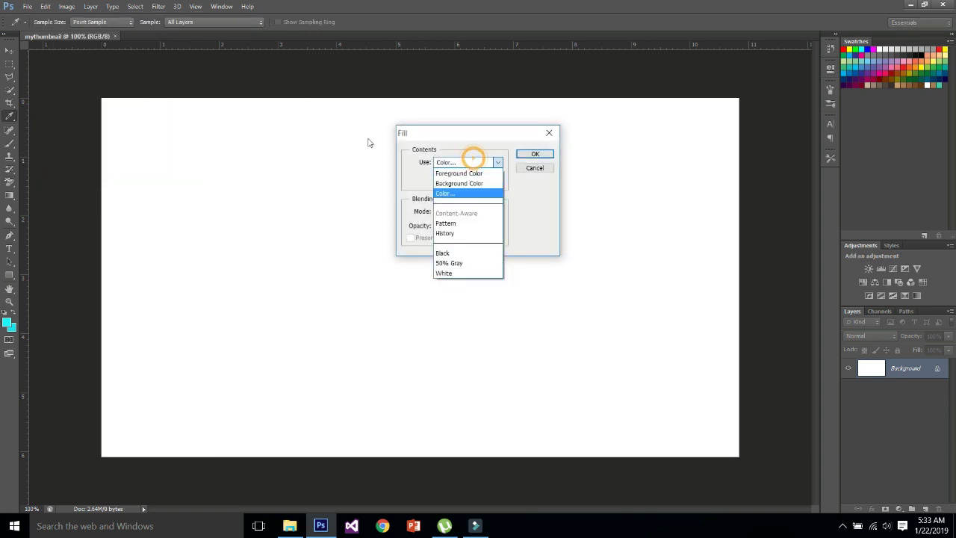
{"action": "left_click", "coordinate": [443, 192]}
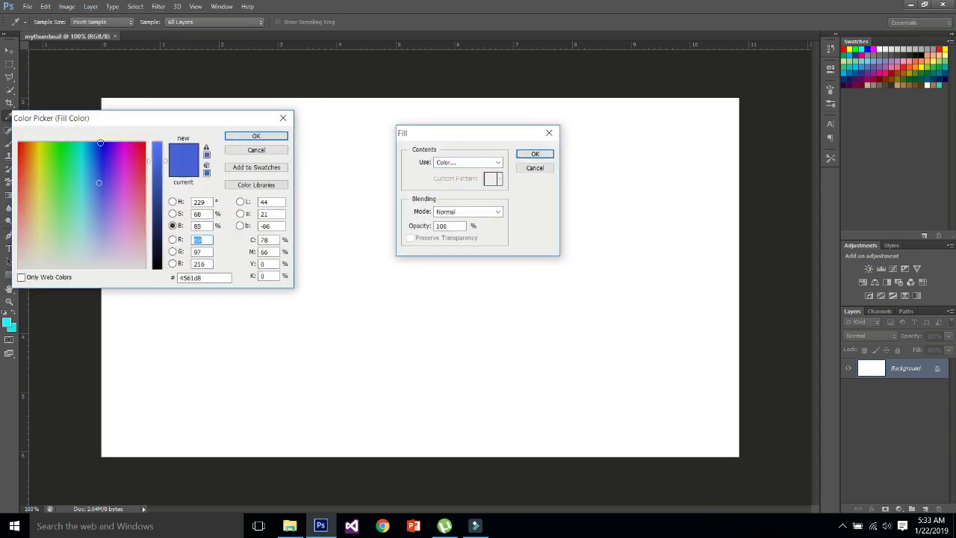
{"action": "left_click", "coordinate": [121, 177]}
{"action": "left_click", "coordinate": [99, 172]}
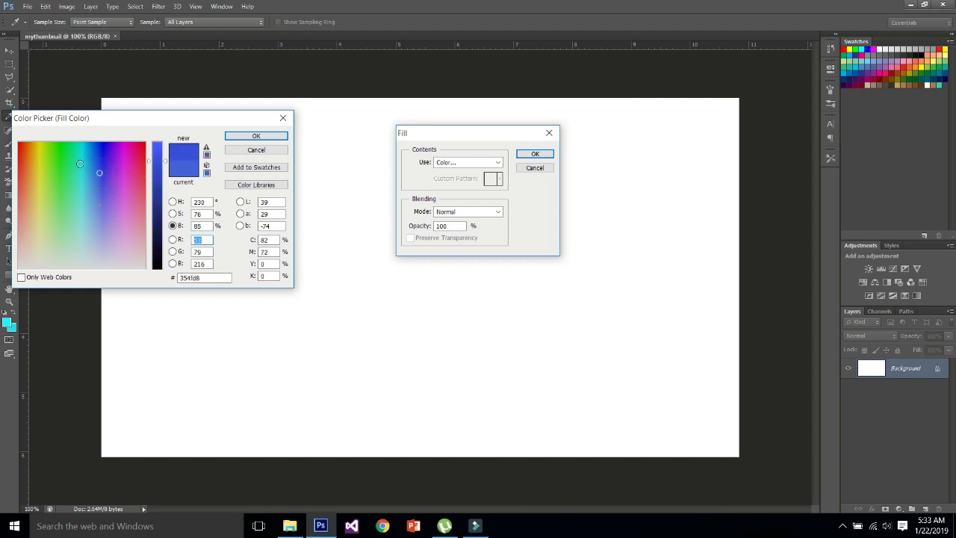
{"action": "left_click", "coordinate": [99, 205]}
{"action": "left_click", "coordinate": [98, 213]}
{"action": "left_click", "coordinate": [92, 199]}
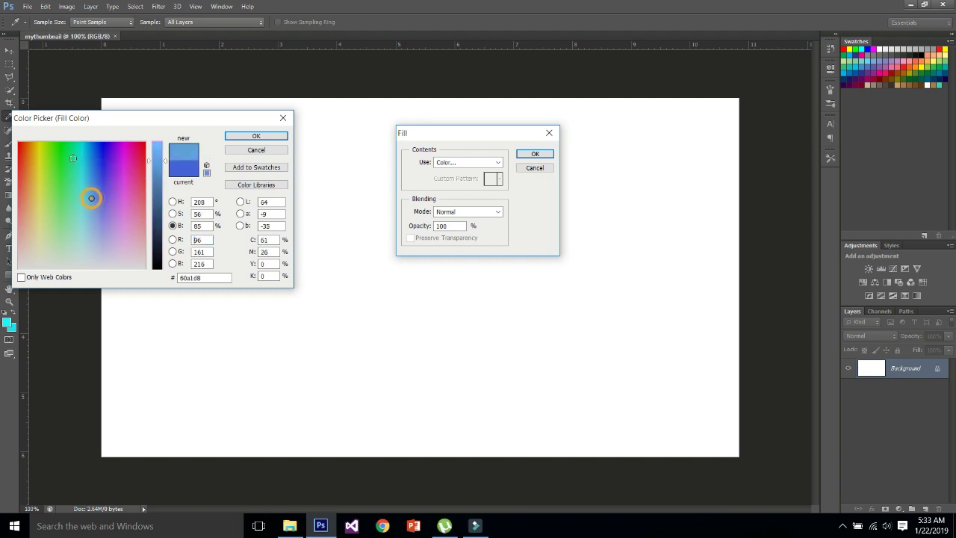
{"action": "left_click", "coordinate": [256, 150]}
{"action": "left_click", "coordinate": [256, 135]}
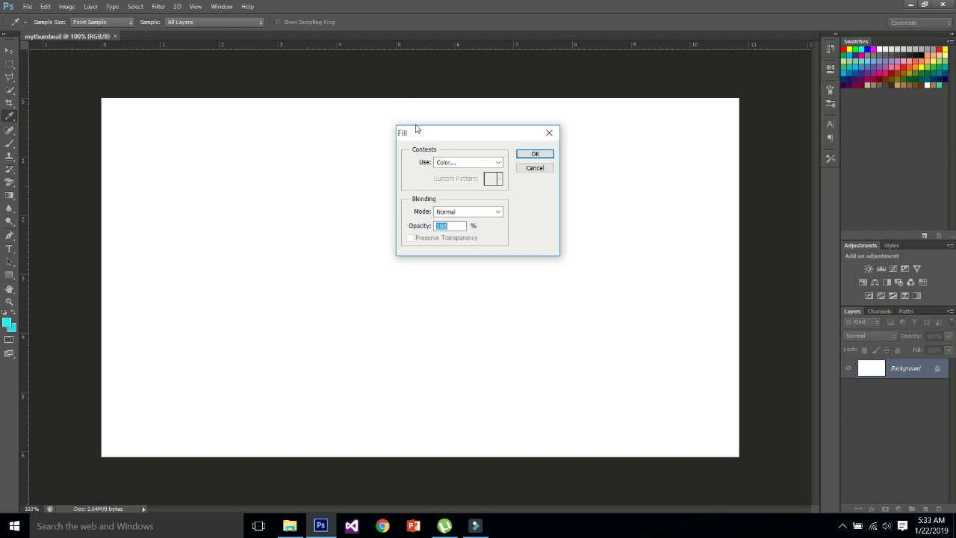
{"action": "left_click", "coordinate": [521, 166]}
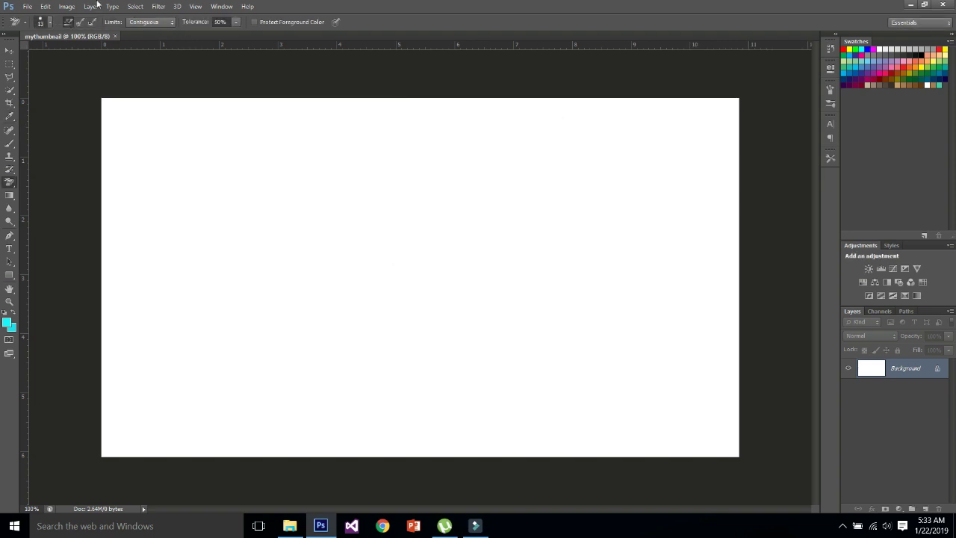
Step: Browse the programming guides folder on drive D as large icons to look for a usable background image
{"action": "left_click", "coordinate": [28, 6]}
{"action": "left_click", "coordinate": [41, 31]}
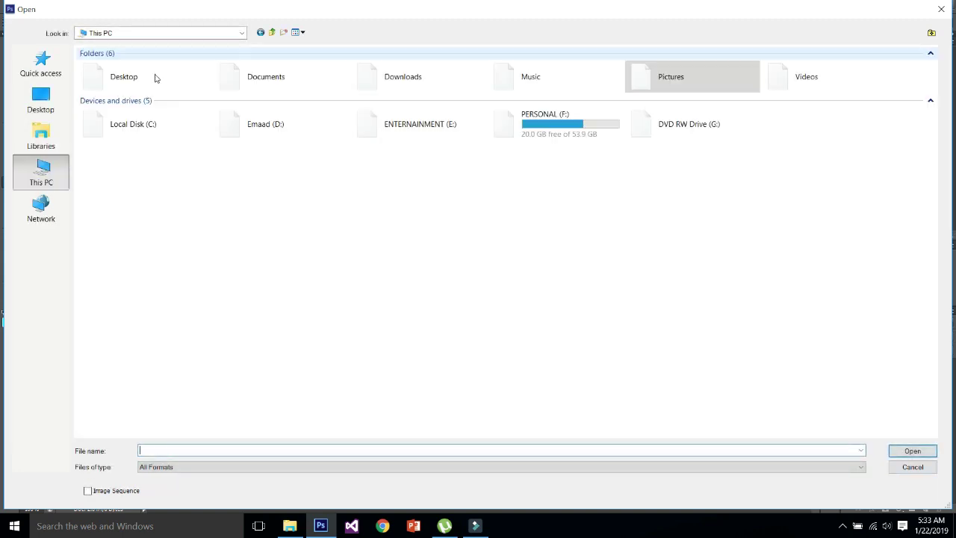
{"action": "double_click", "coordinate": [257, 124]}
{"action": "double_click", "coordinate": [164, 148]}
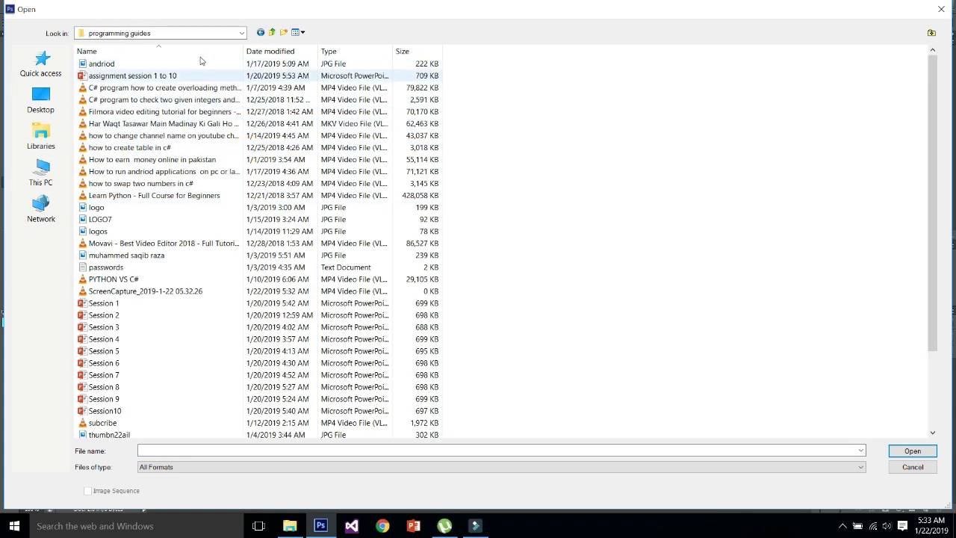
{"action": "left_click", "coordinate": [297, 32]}
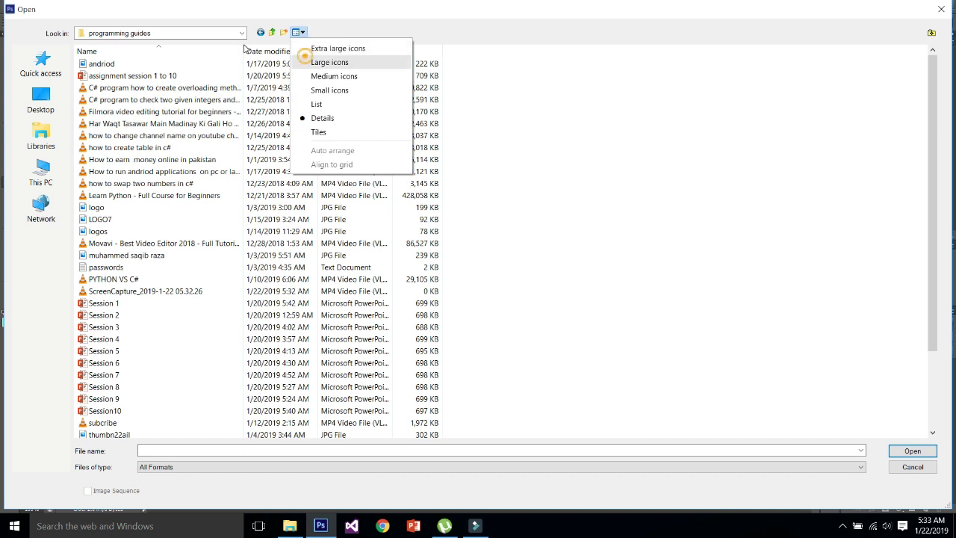
{"action": "left_click", "coordinate": [313, 62]}
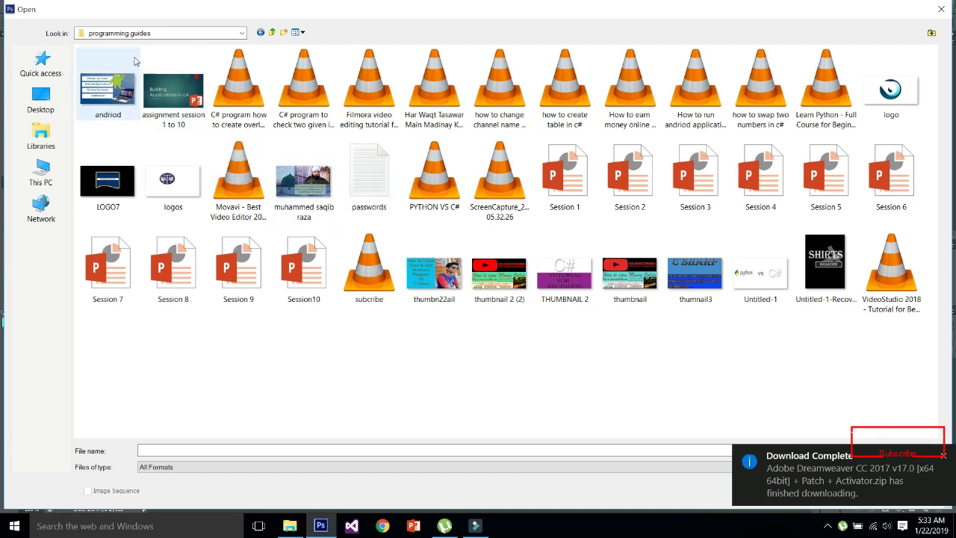
{"action": "left_click", "coordinate": [272, 32]}
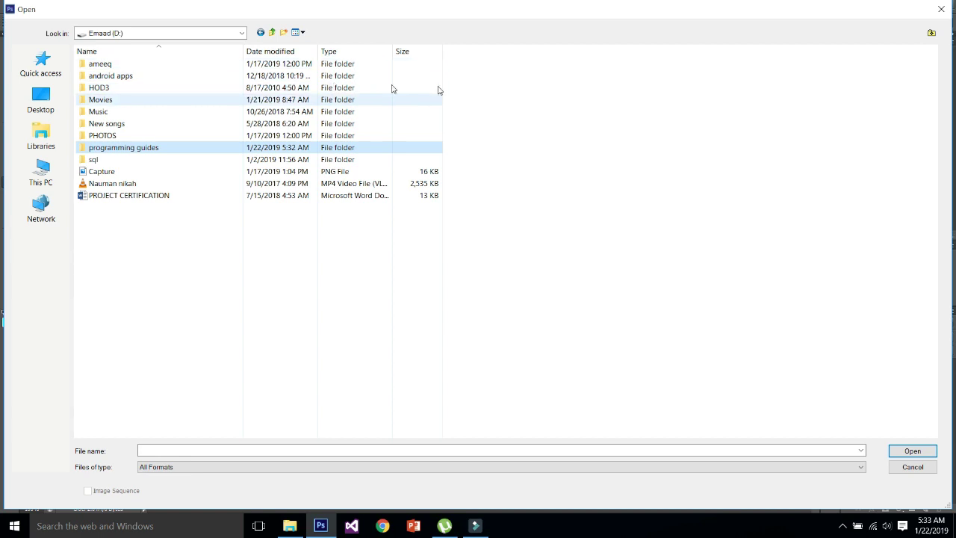
{"action": "left_click", "coordinate": [941, 9]}
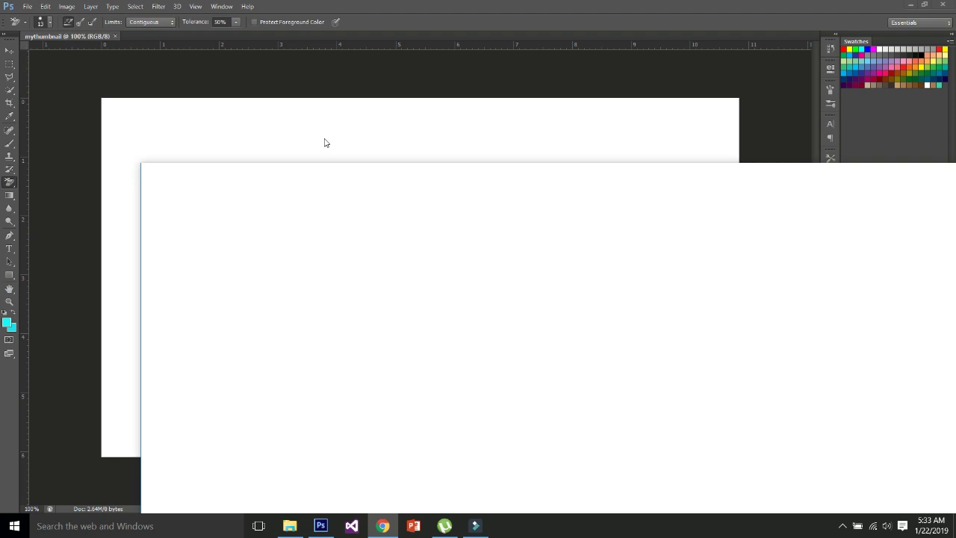
{"action": "type", "text": "www.google.com"}
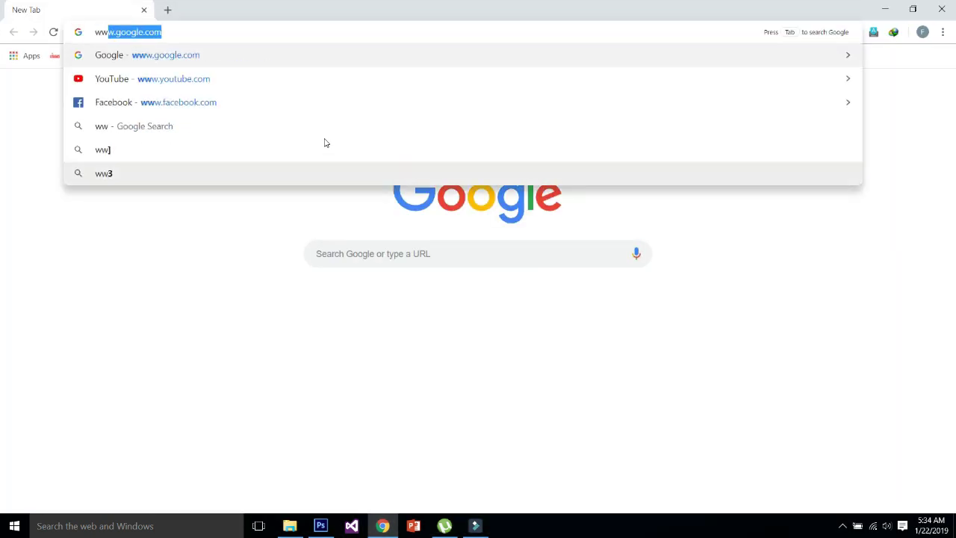
{"action": "key", "text": "Return"}
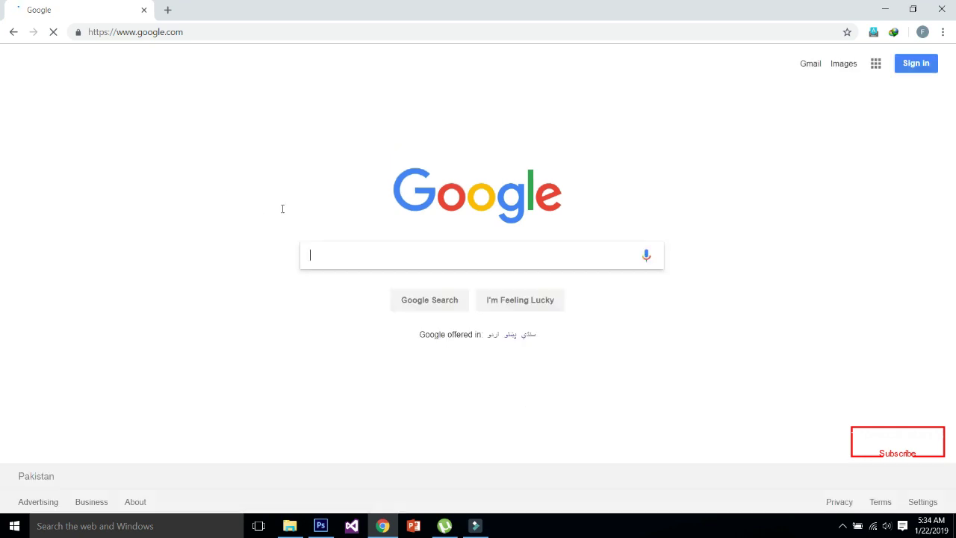
{"action": "type", "text": "backgr"}
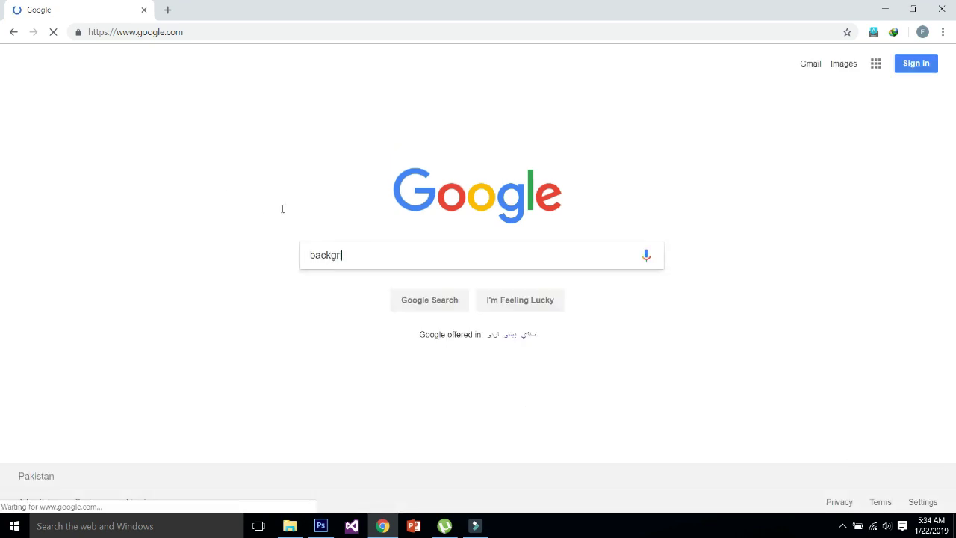
{"action": "type", "text": "iudn"}
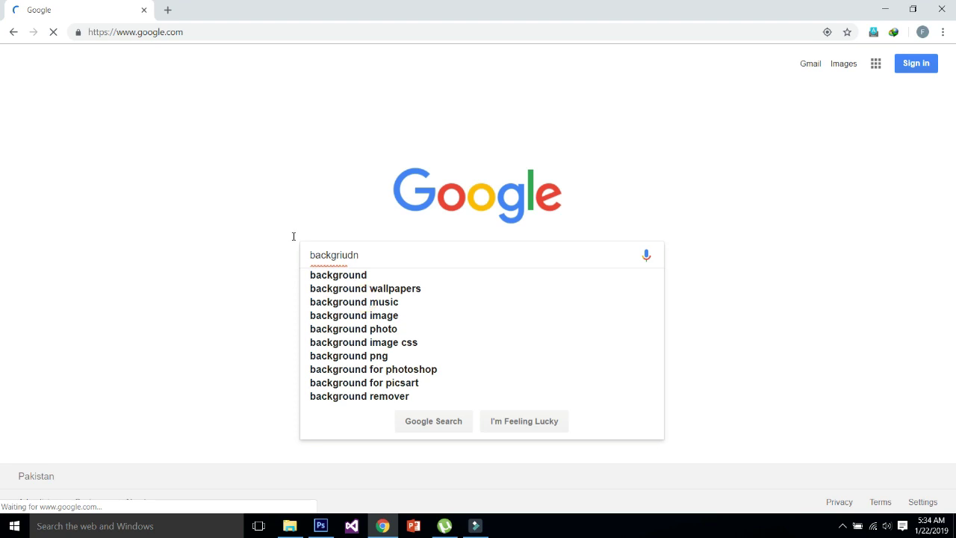
{"action": "left_click", "coordinate": [366, 298]}
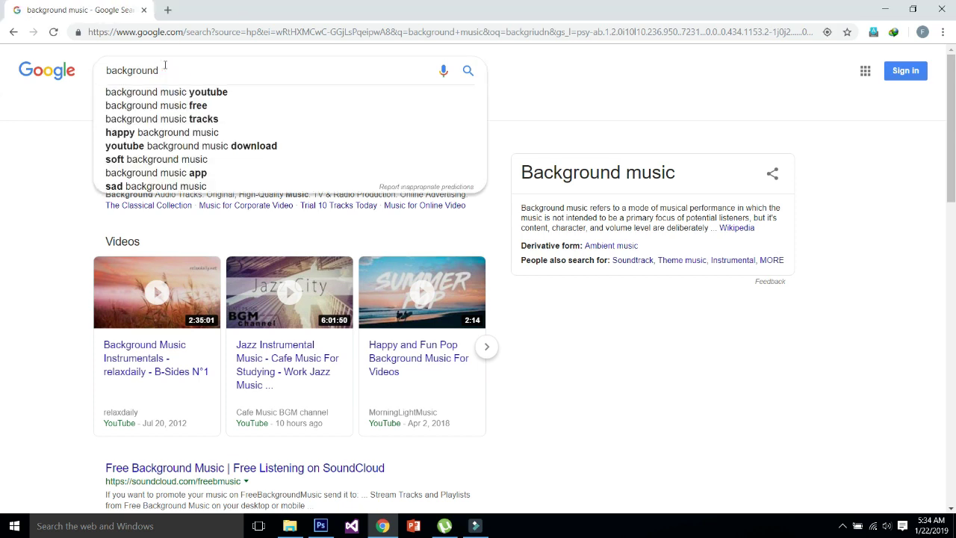
Step: Search Google for "background wallpapers 1280x720" and show the image results
{"action": "type", "text": "all"}
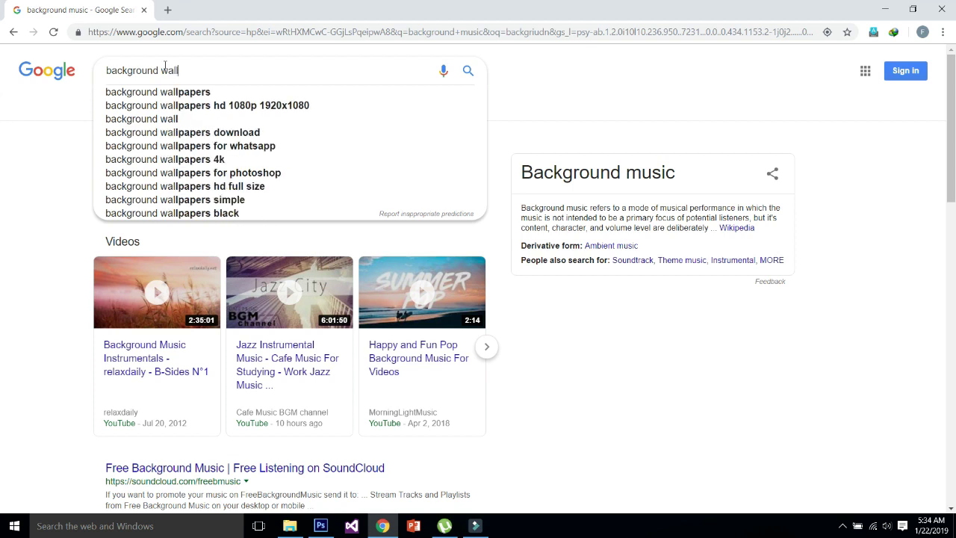
{"action": "key", "text": "Down"}
{"action": "type", "text": "12"}
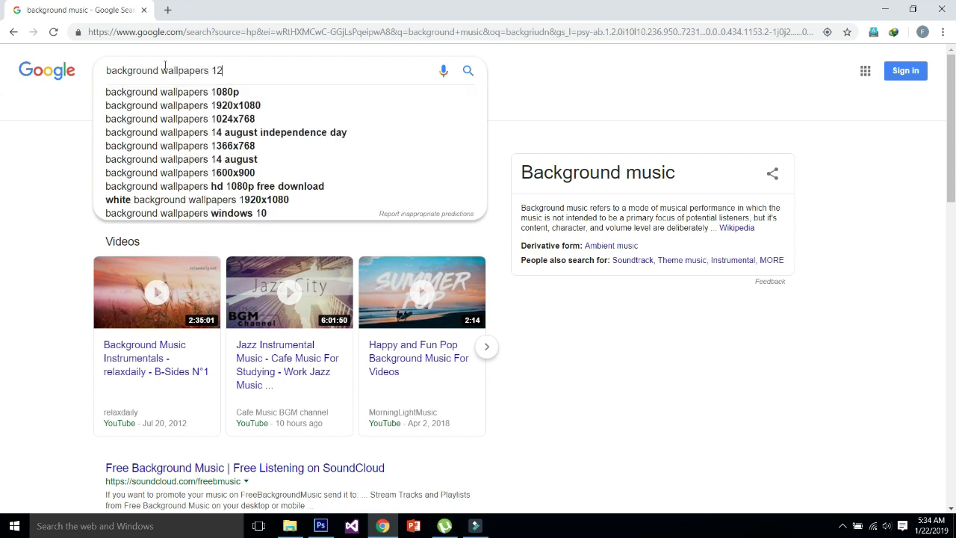
{"action": "type", "text": "80x720"}
{"action": "key", "text": "Return"}
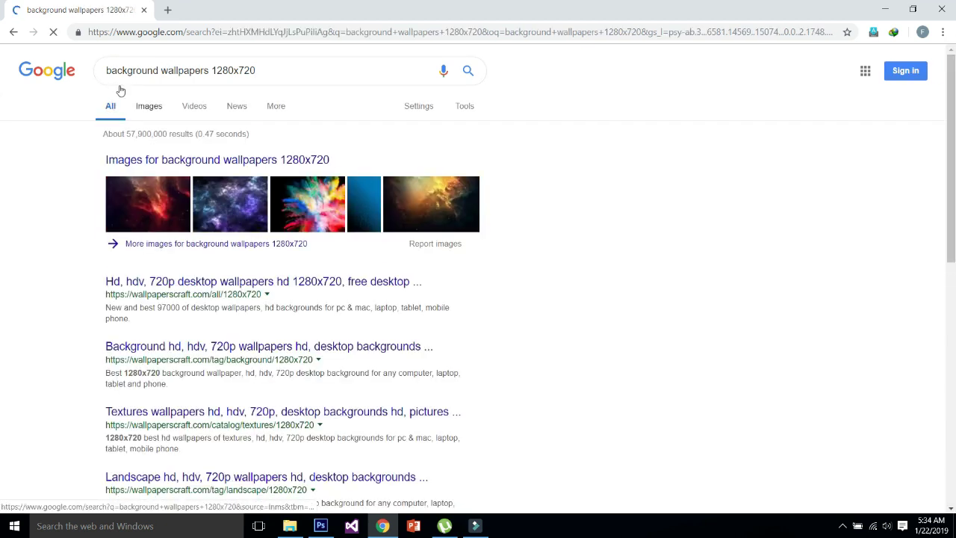
{"action": "left_click", "coordinate": [121, 90]}
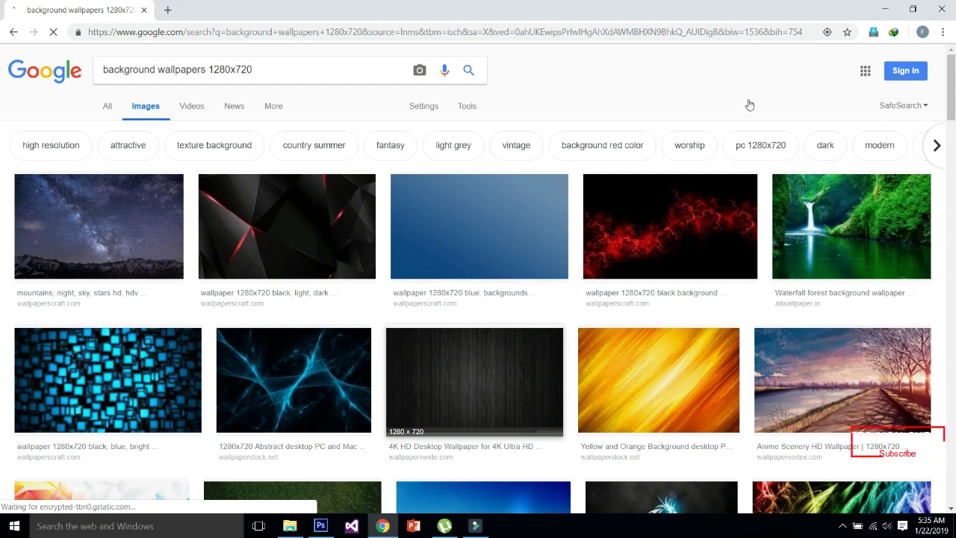
Step: Save the 1280x720 blue grunge shadows texture wallpaper as a JPEG in the programming guides folder on drive D
{"action": "scroll", "coordinate": [437, 293], "scroll_direction": "down", "scroll_amount": 5}
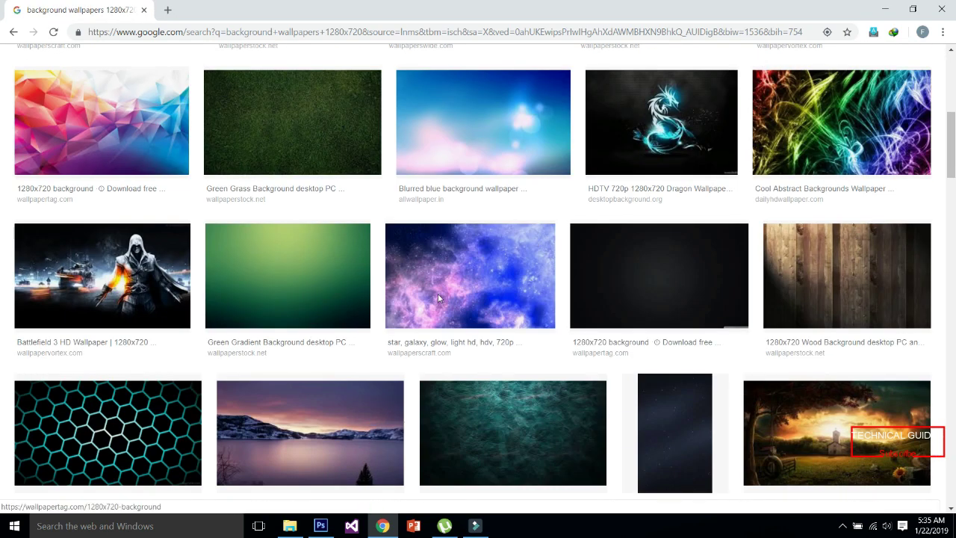
{"action": "left_click", "coordinate": [519, 403]}
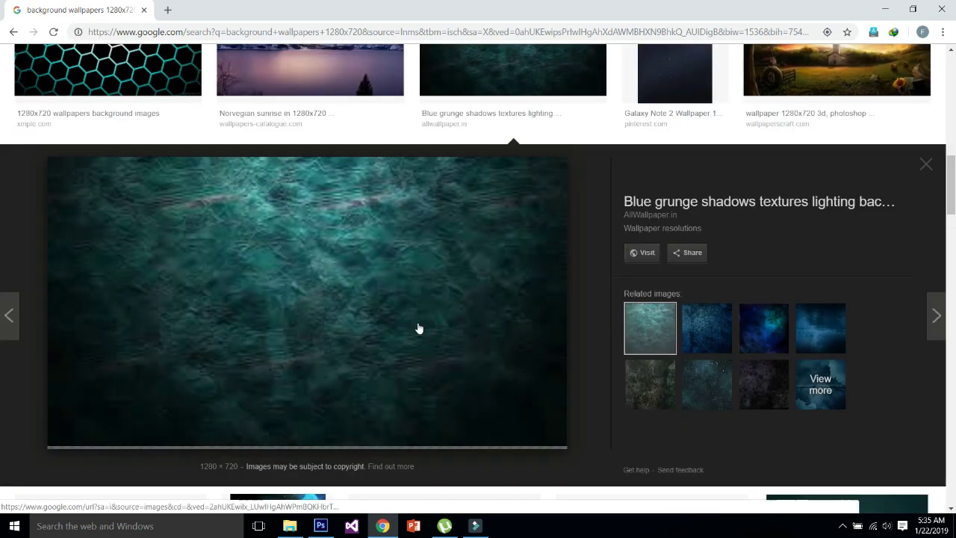
{"action": "right_click", "coordinate": [304, 265]}
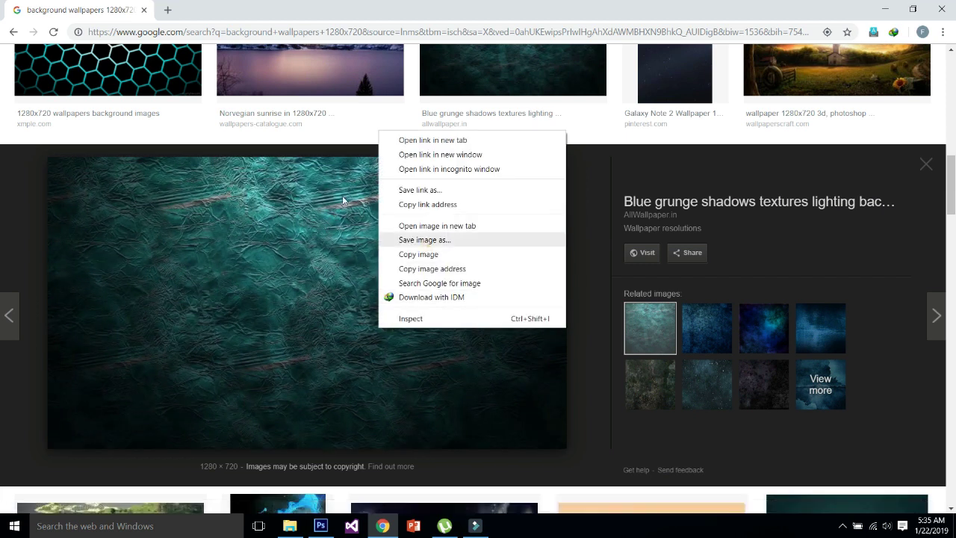
{"action": "left_click", "coordinate": [424, 240]}
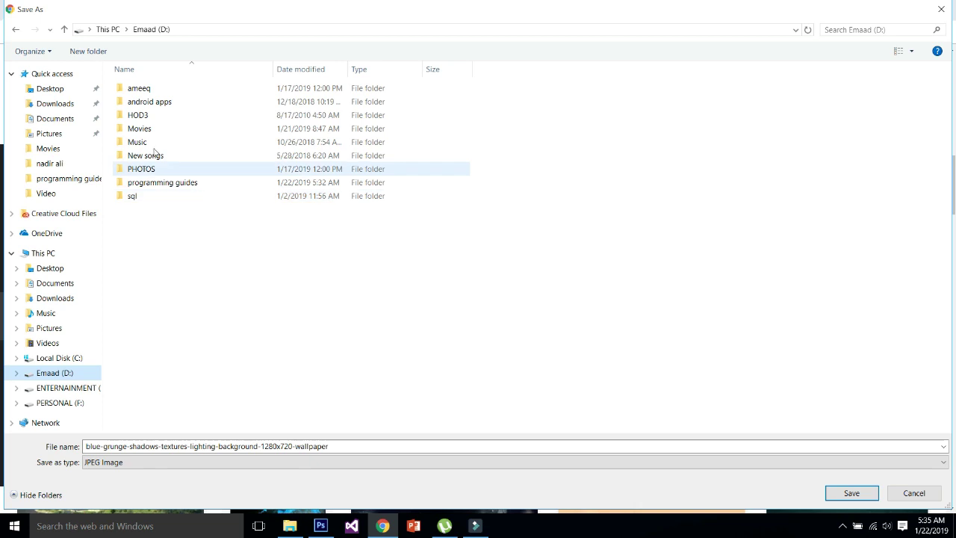
{"action": "double_click", "coordinate": [191, 179]}
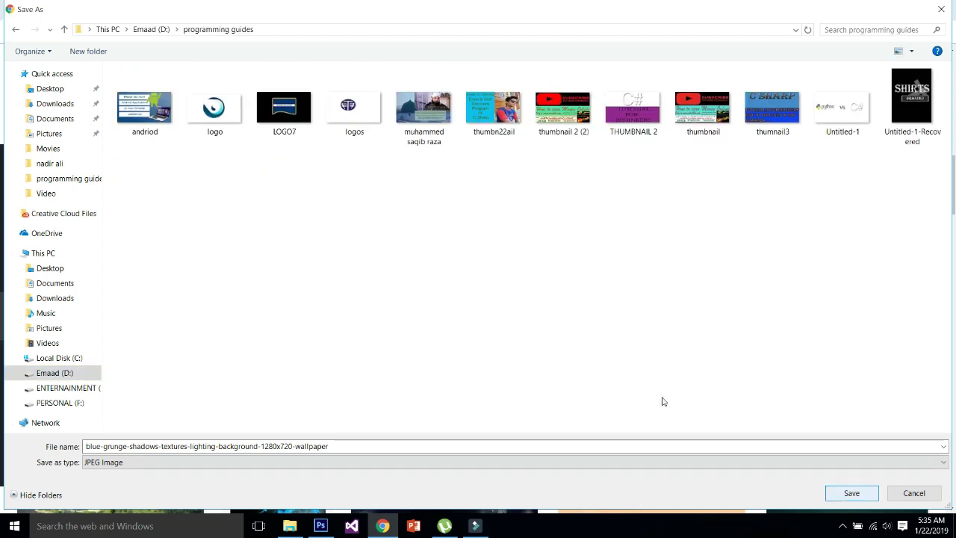
{"action": "key", "text": "Return"}
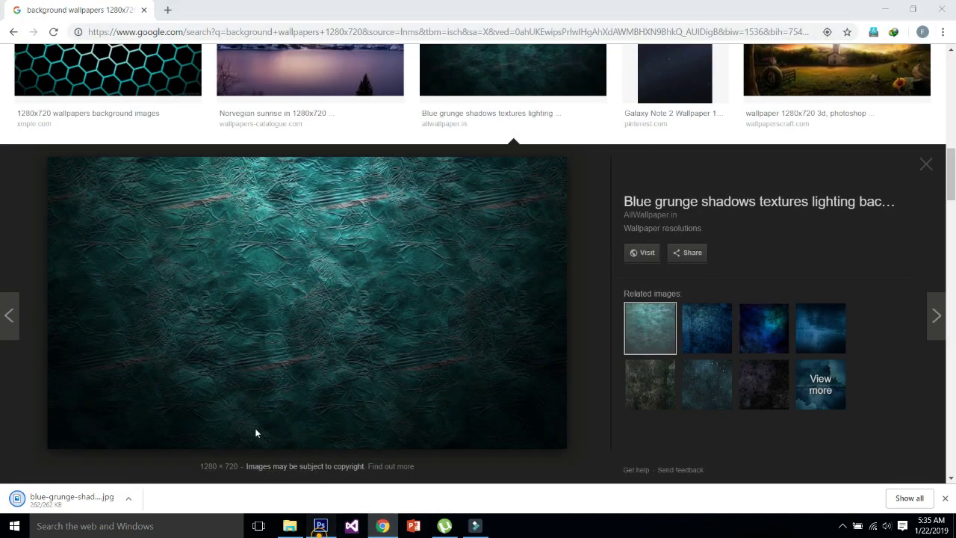
Step: Switch to Photoshop and open the blue-grunge-shadows wallpaper from the programming guides folder on drive D
{"action": "key", "text": "alt+Tab"}
{"action": "left_click", "coordinate": [26, 6]}
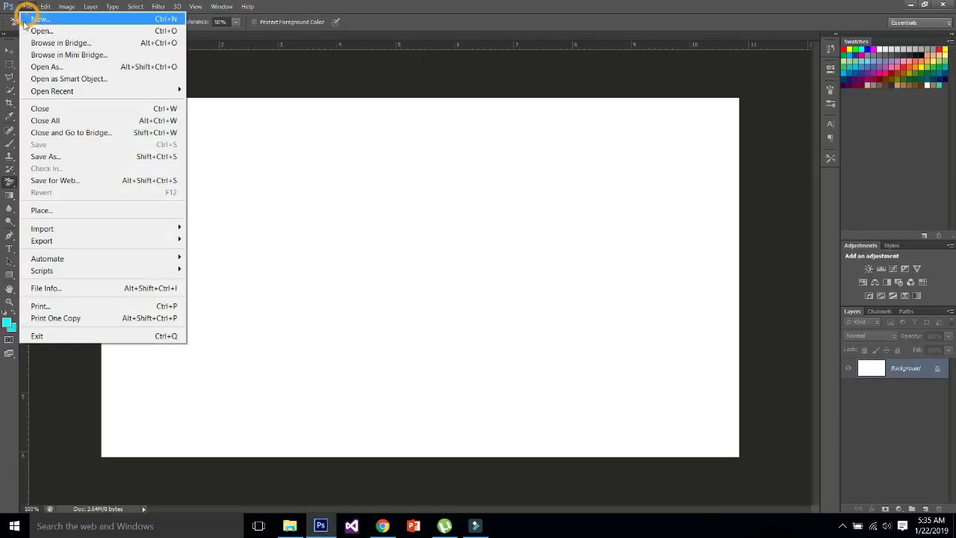
{"action": "left_click", "coordinate": [27, 30]}
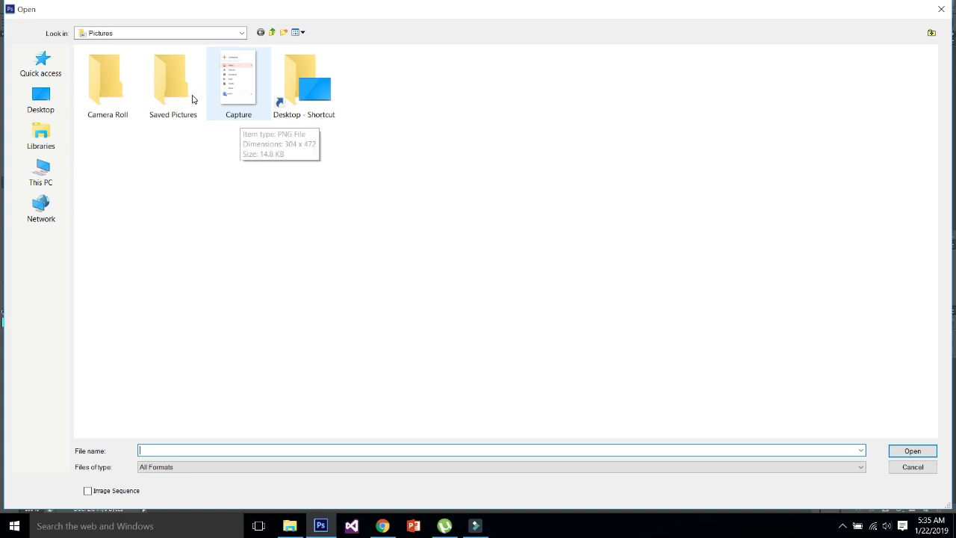
{"action": "left_click", "coordinate": [41, 172]}
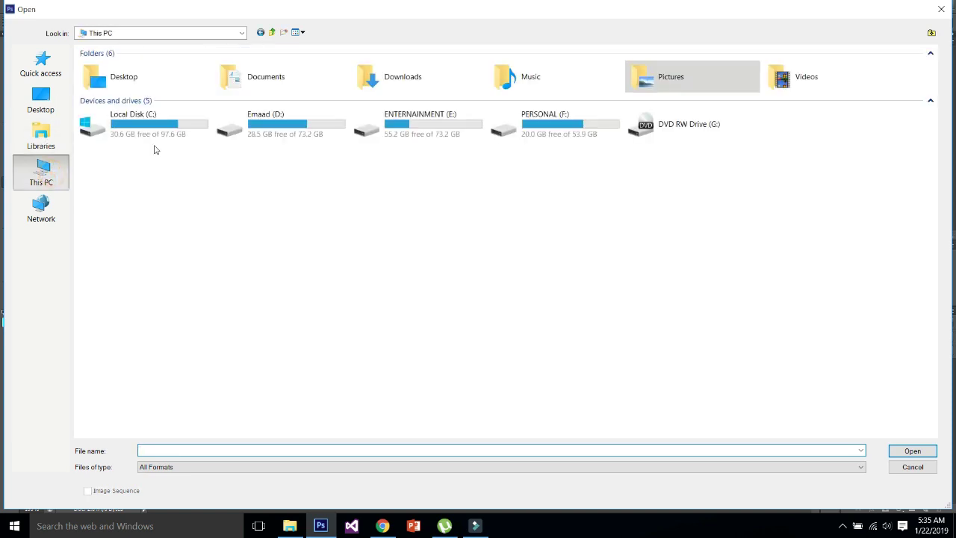
{"action": "double_click", "coordinate": [254, 113]}
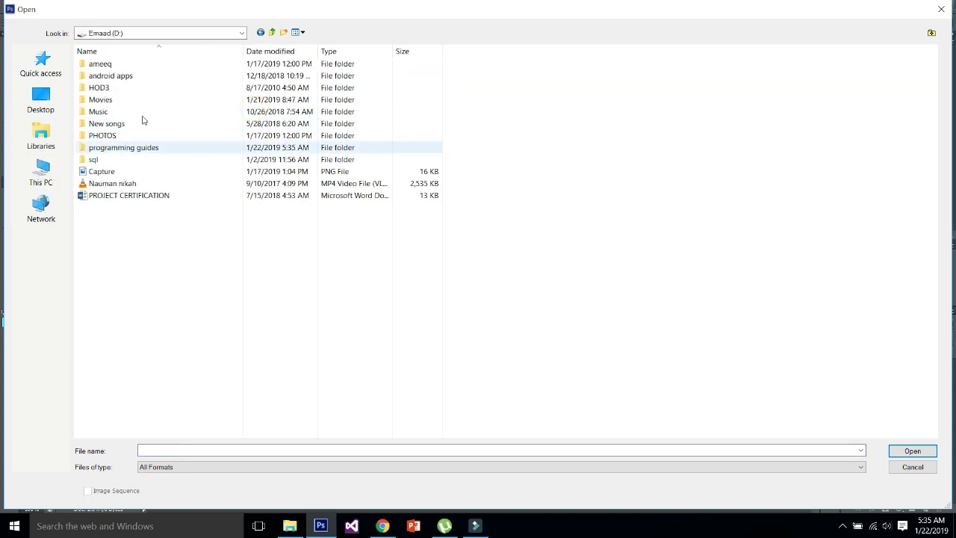
{"action": "double_click", "coordinate": [177, 146]}
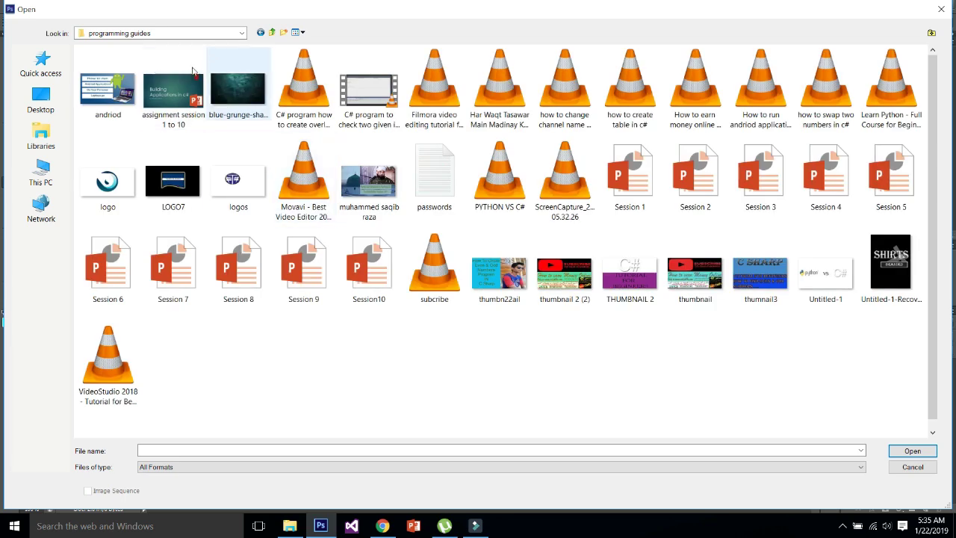
{"action": "double_click", "coordinate": [241, 85]}
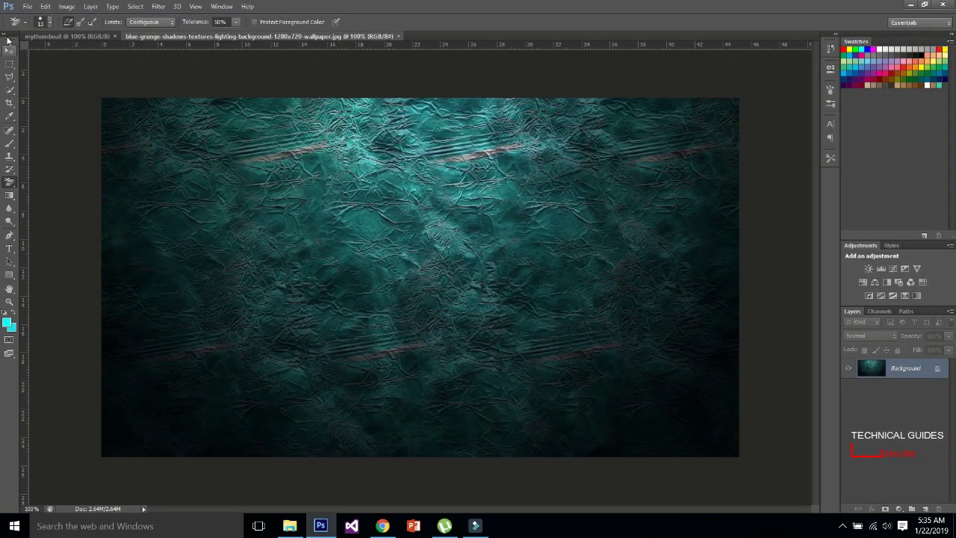
Step: Draw a rectangle about 594 by 129 px across the upper left of the wallpaper and fill it white
{"action": "left_click", "coordinate": [10, 49]}
{"action": "left_click", "coordinate": [9, 275]}
{"action": "left_click_drag", "start_coordinate": [142, 137], "coordinate": [349, 163]}
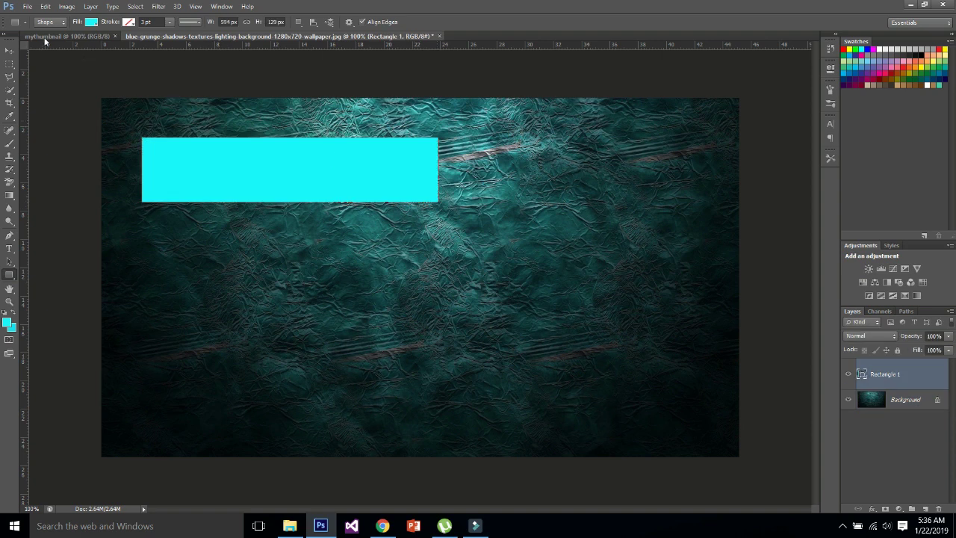
{"action": "left_click", "coordinate": [91, 21]}
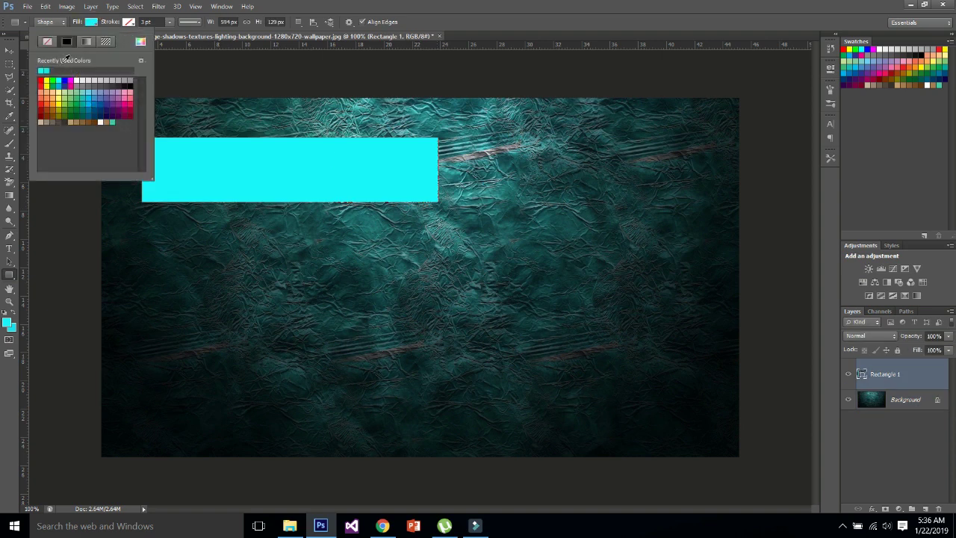
{"action": "left_click", "coordinate": [76, 79]}
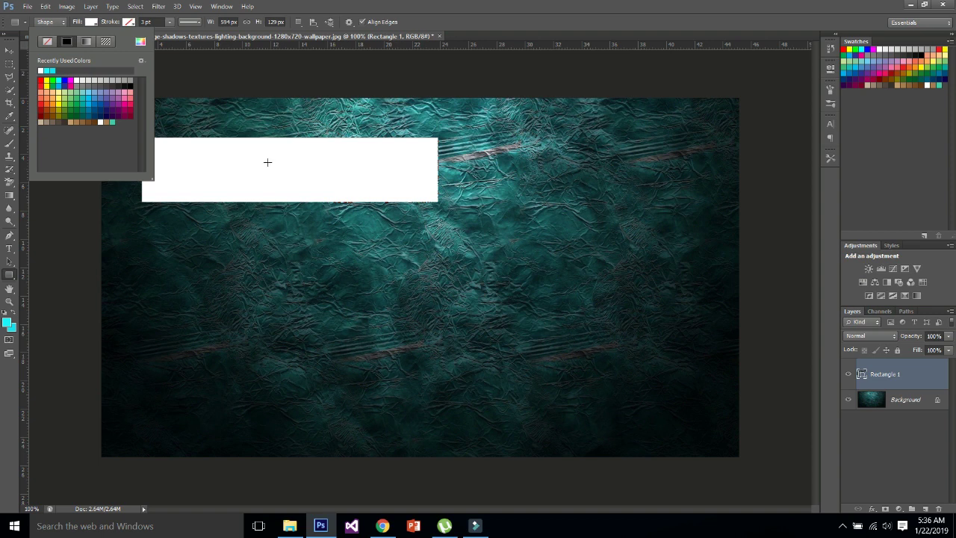
Step: Add two more white 594 by 129 px rectangles and stack them below the first, aligned with its side edges
{"action": "left_click", "coordinate": [190, 97]}
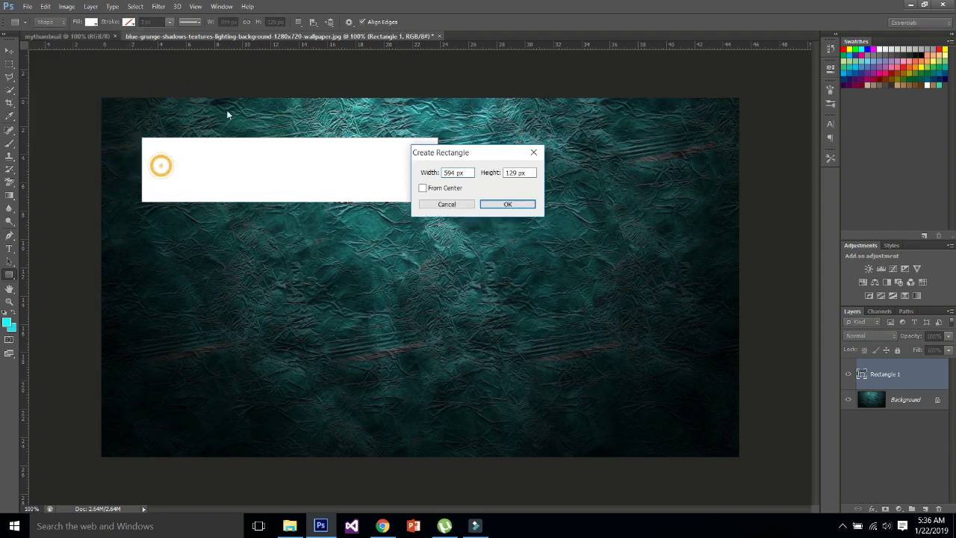
{"action": "left_click", "coordinate": [506, 203]}
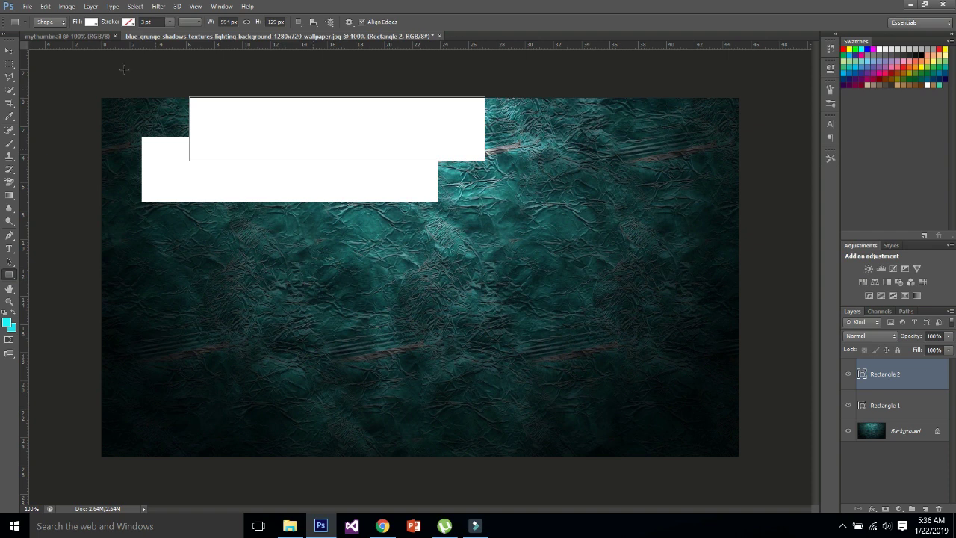
{"action": "left_click", "coordinate": [181, 174]}
{"action": "left_click", "coordinate": [507, 204]}
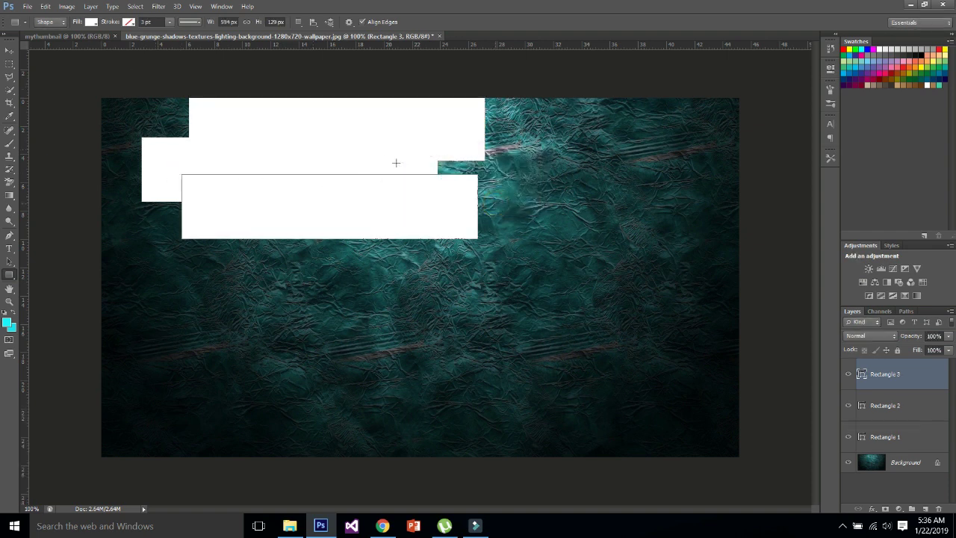
{"action": "left_click", "coordinate": [9, 50]}
{"action": "left_click_drag", "start_coordinate": [222, 171], "coordinate": [195, 212]}
{"action": "left_click_drag", "start_coordinate": [241, 111], "coordinate": [203, 266]}
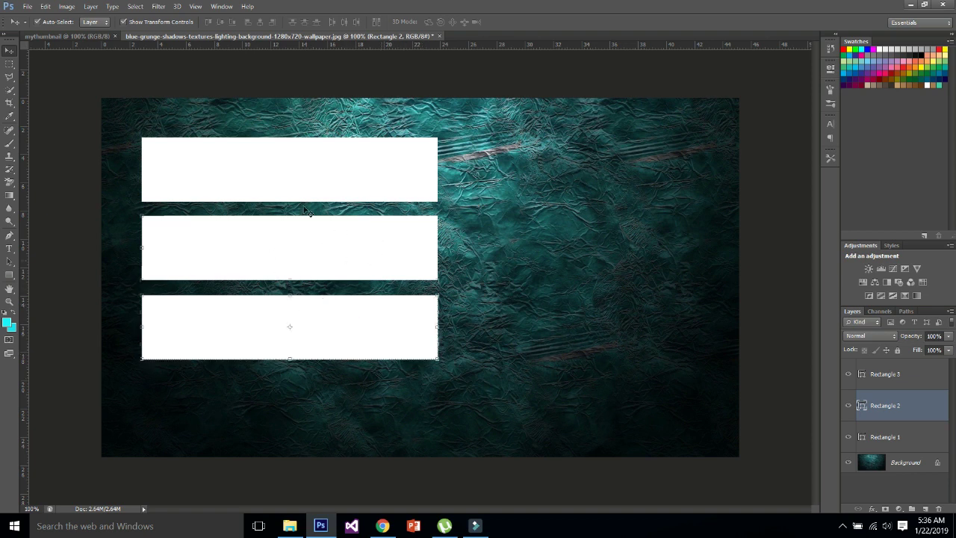
Step: Add a fourth white 594 by 129 px rectangle and align it below the other three bars
{"action": "left_click", "coordinate": [9, 274]}
{"action": "left_click", "coordinate": [327, 326]}
{"action": "left_click", "coordinate": [507, 204]}
{"action": "mouse_move", "coordinate": [414, 363]}
{"action": "left_mouse_down"}
{"action": "mouse_move", "coordinate": [321, 397]}
{"action": "mouse_move", "coordinate": [396, 376]}
{"action": "left_mouse_up"}
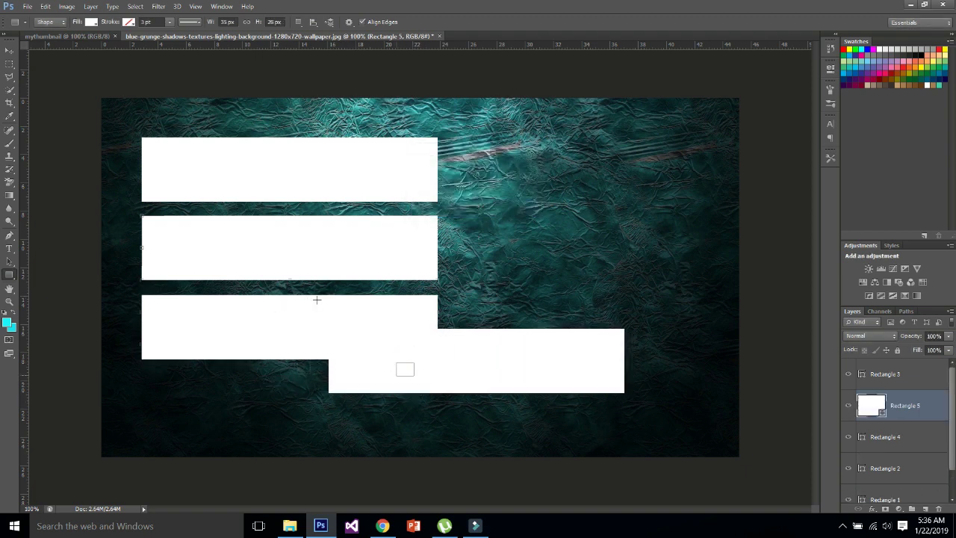
{"action": "key", "text": "ctrl+z"}
{"action": "left_click", "coordinate": [10, 49]}
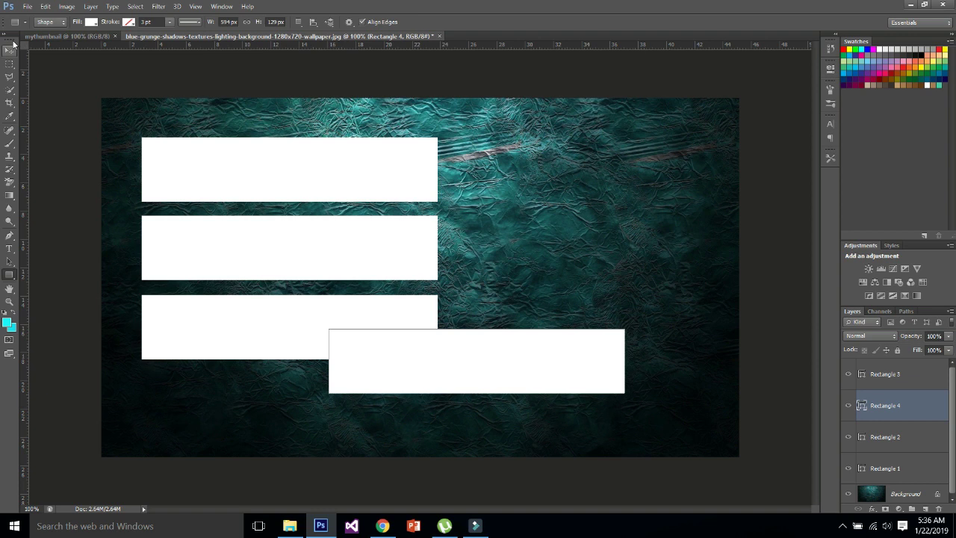
{"action": "left_click_drag", "start_coordinate": [333, 285], "coordinate": [178, 311]}
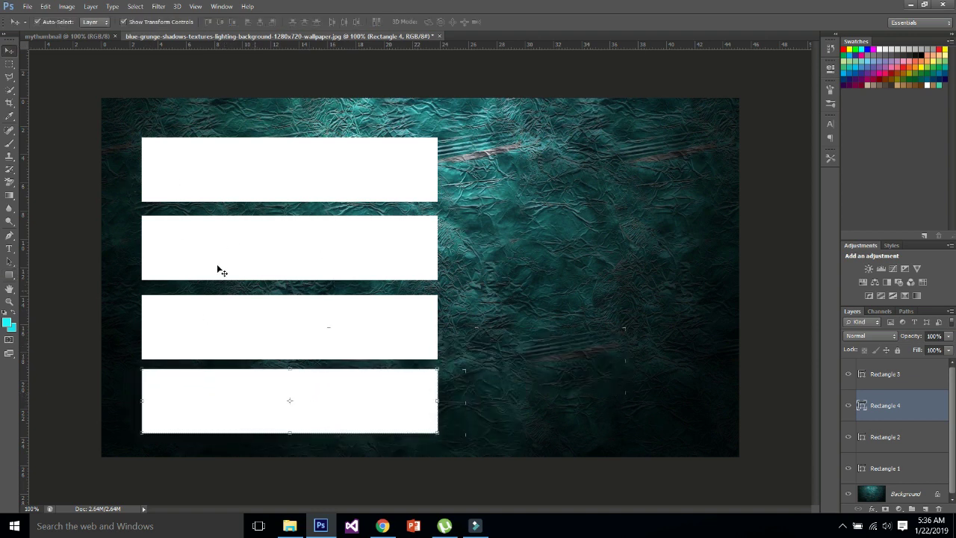
Step: Move the four white bars up and closer together, leaving narrow, even gaps between them, and deselect them
{"action": "left_click_drag", "start_coordinate": [218, 141], "coordinate": [218, 114]}
{"action": "left_click_drag", "start_coordinate": [280, 222], "coordinate": [281, 188]}
{"action": "left_click_drag", "start_coordinate": [291, 322], "coordinate": [290, 308]}
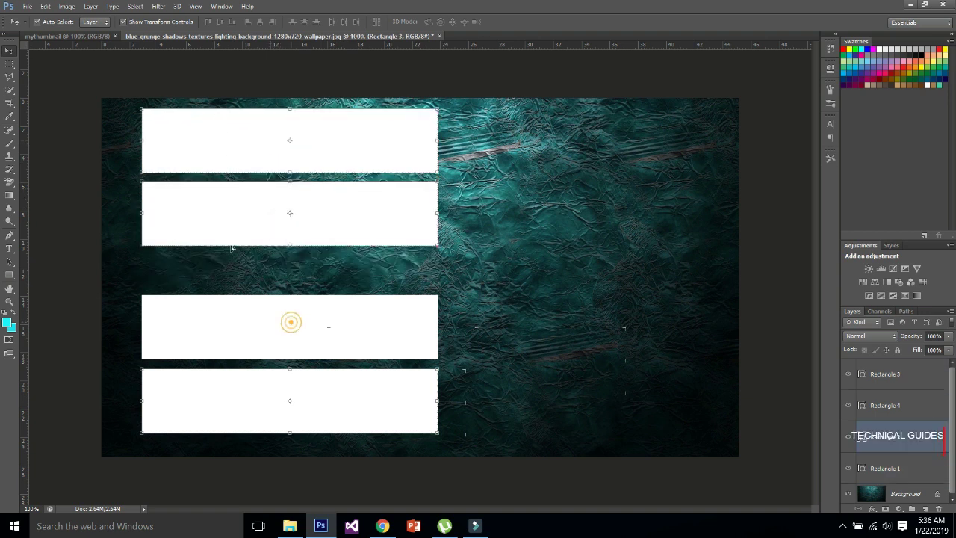
{"action": "left_click_drag", "start_coordinate": [232, 249], "coordinate": [231, 234]}
{"action": "left_click_drag", "start_coordinate": [292, 399], "coordinate": [292, 356]}
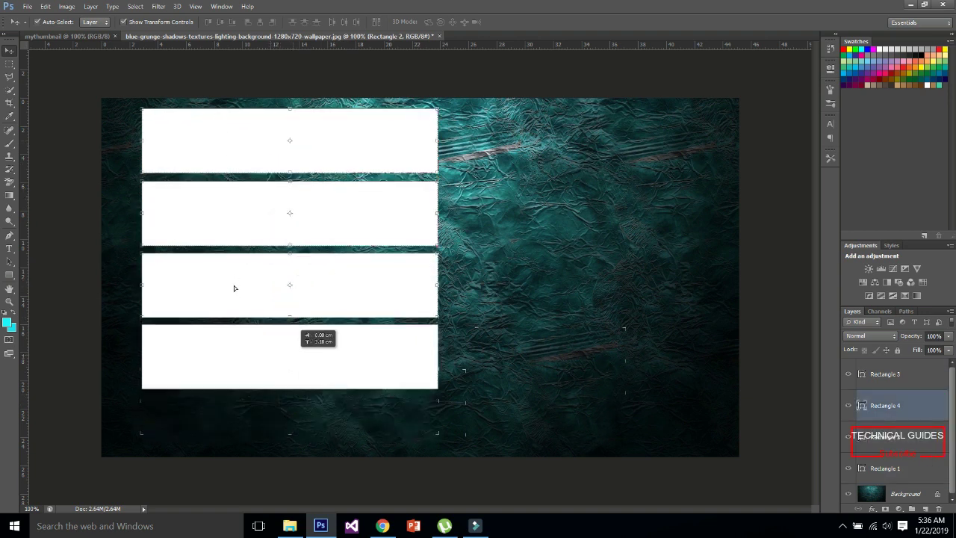
{"action": "left_click_drag", "start_coordinate": [241, 205], "coordinate": [239, 198]}
{"action": "left_click_drag", "start_coordinate": [308, 280], "coordinate": [309, 272]}
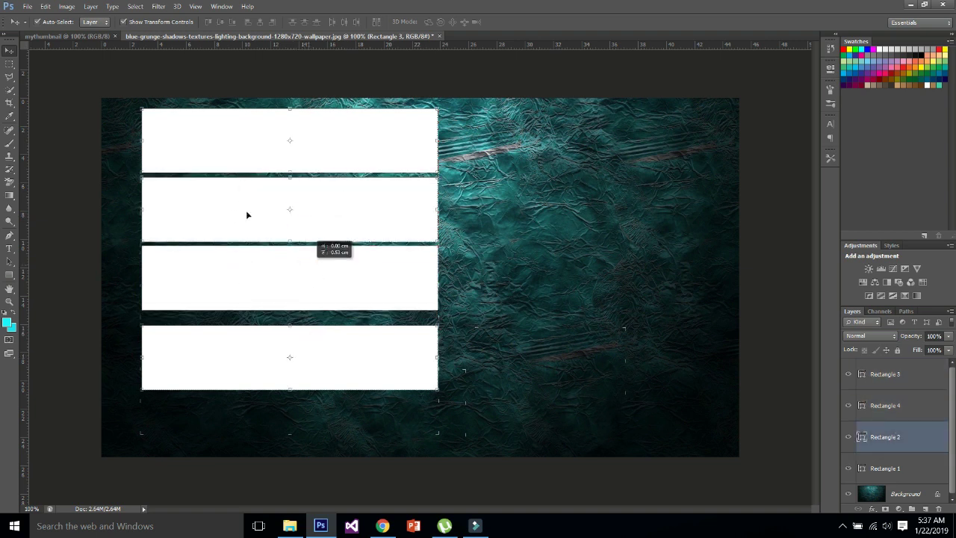
{"action": "left_click_drag", "start_coordinate": [312, 345], "coordinate": [312, 334]}
{"action": "left_click", "coordinate": [320, 410]}
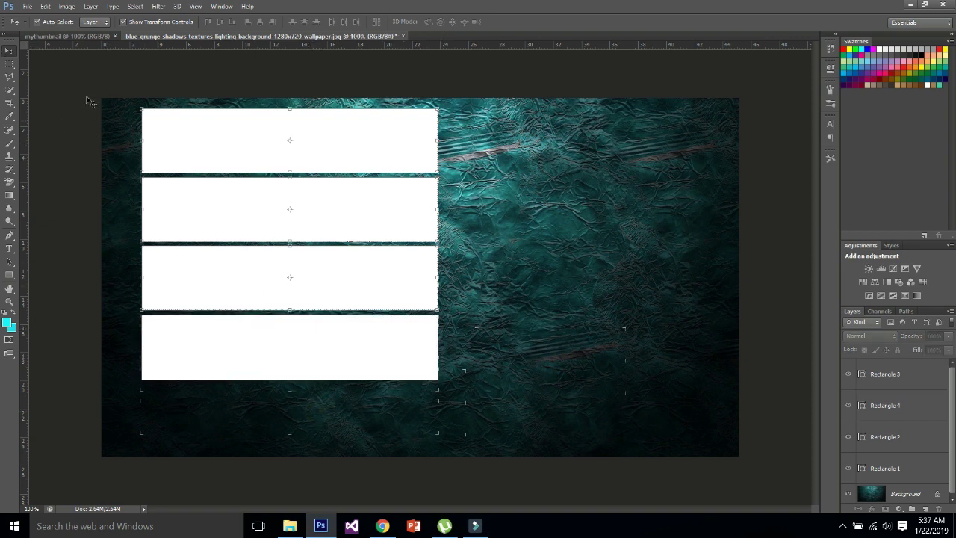
{"action": "left_click", "coordinate": [26, 7]}
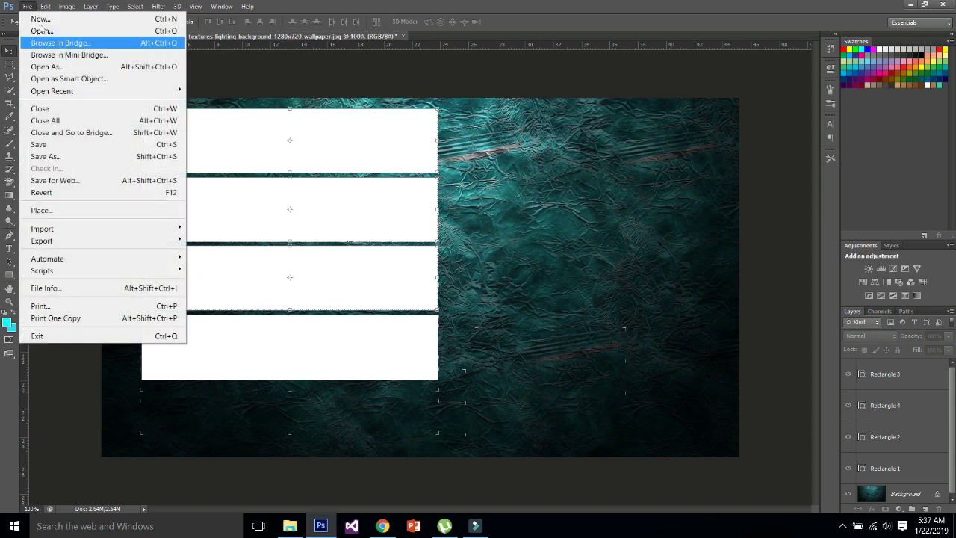
{"action": "left_click", "coordinate": [382, 525]}
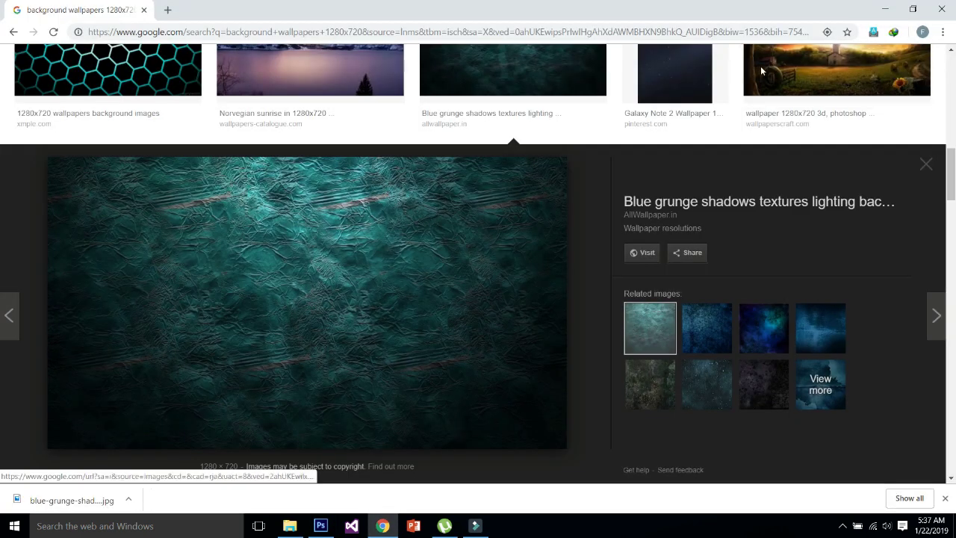
{"action": "scroll", "coordinate": [762, 71], "scroll_direction": "up", "scroll_amount": 11}
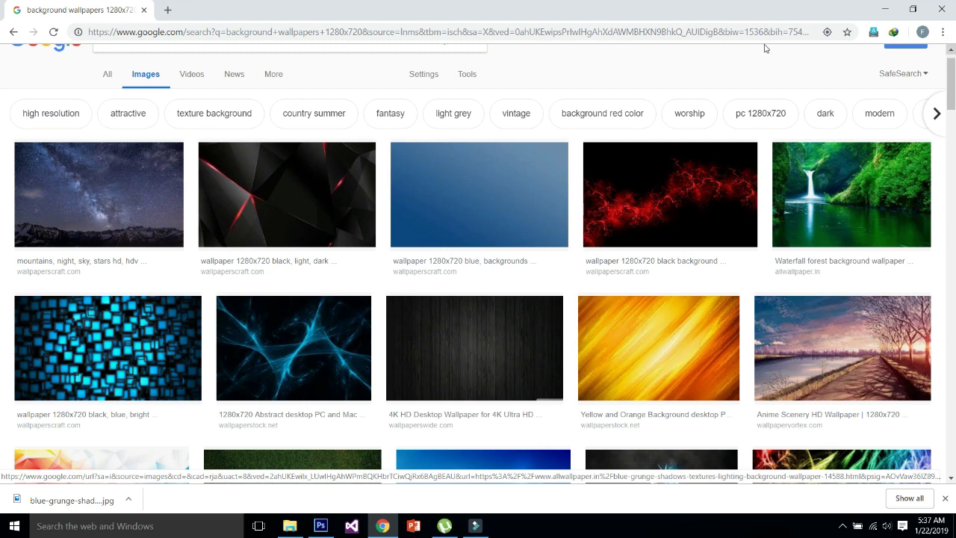
{"action": "scroll", "coordinate": [765, 48], "scroll_direction": "up", "scroll_amount": 1}
{"action": "left_click", "coordinate": [318, 71]}
{"action": "key", "text": "BackSpace"}
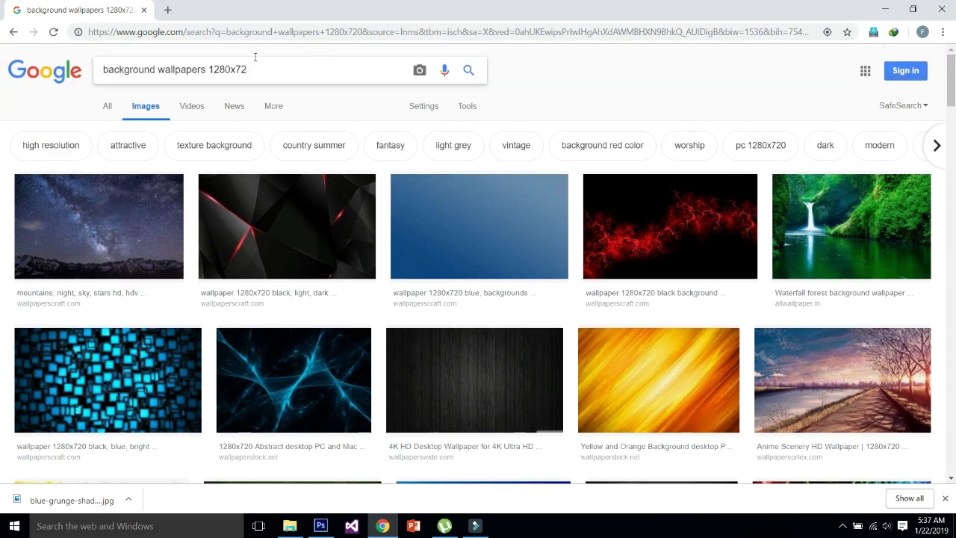
{"action": "key", "text": "BackSpace"}
{"action": "key", "text": "BackSpace"}
{"action": "key", "text": "BackSpace"}
{"action": "key", "text": "BackSpace"}
{"action": "key", "text": "BackSpace"}
{"action": "key", "text": "BackSpace"}
{"action": "key", "text": "BackSpace"}
{"action": "key", "text": "BackSpace"}
{"action": "key", "text": "BackSpace"}
{"action": "key", "text": "BackSpace"}
{"action": "key", "text": "BackSpace"}
{"action": "key", "text": "BackSpace"}
{"action": "key", "text": "BackSpace"}
{"action": "key", "text": "BackSpace"}
{"action": "key", "text": "BackSpace"}
{"action": "key", "text": "BackSpace"}
{"action": "key", "text": "BackSpace"}
{"action": "key", "text": "BackSpace"}
{"action": "key", "text": "BackSpace"}
{"action": "key", "text": "BackSpace"}
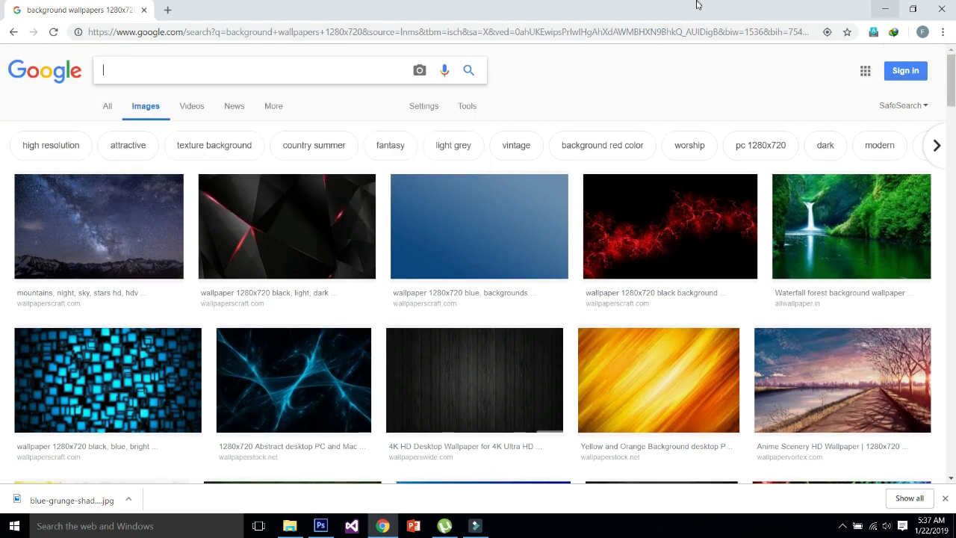
{"action": "left_click", "coordinate": [873, 11]}
{"action": "left_click", "coordinate": [392, 528]}
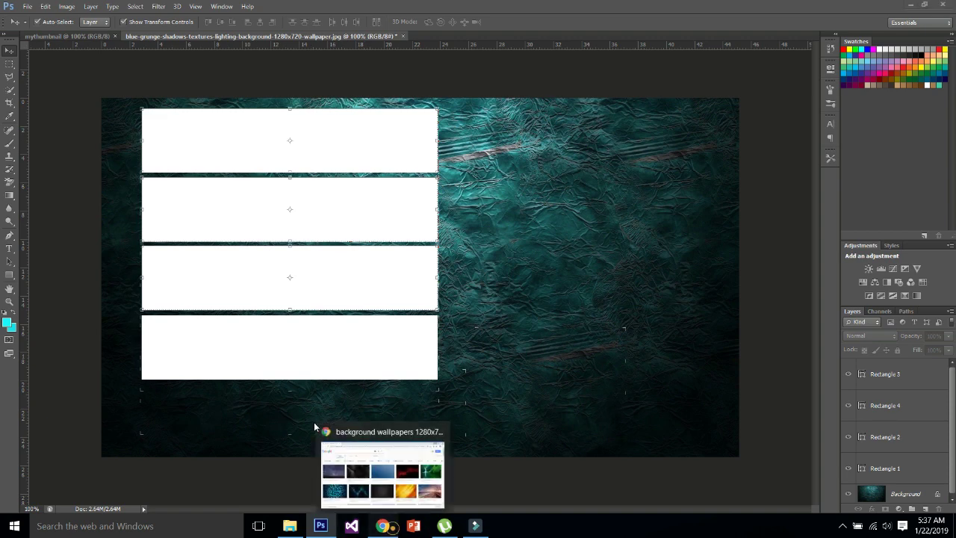
Step: Open andriod.jpg from the programming guides folder and float its window beside the wallpaper's white bars
{"action": "left_click", "coordinate": [27, 6]}
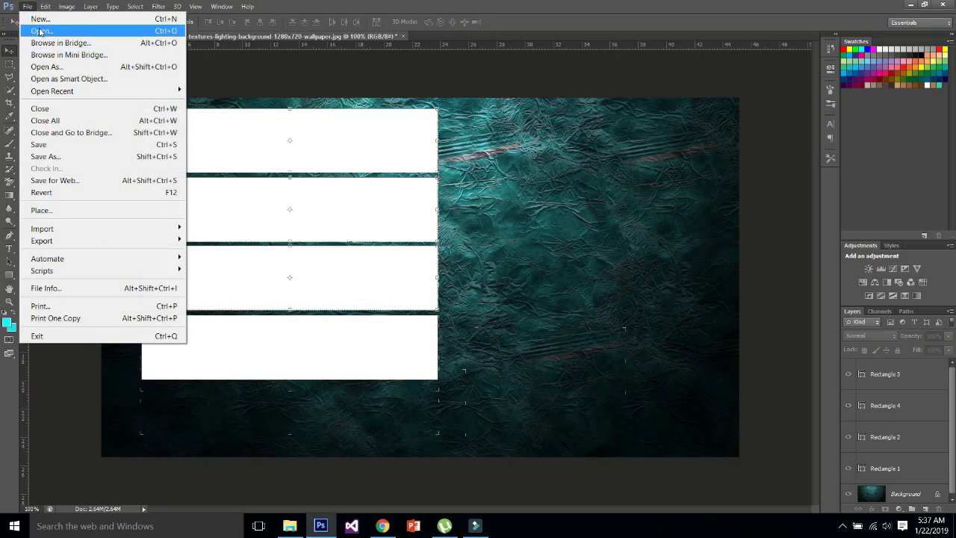
{"action": "left_click", "coordinate": [40, 32]}
{"action": "double_click", "coordinate": [106, 75]}
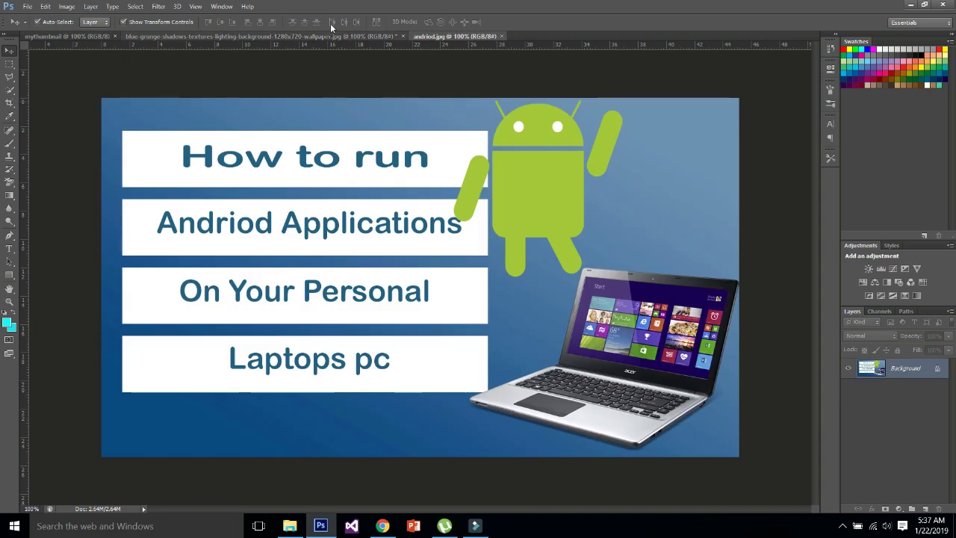
{"action": "left_click_drag", "start_coordinate": [443, 36], "coordinate": [407, 96]}
{"action": "left_click_drag", "start_coordinate": [538, 179], "coordinate": [385, 126]}
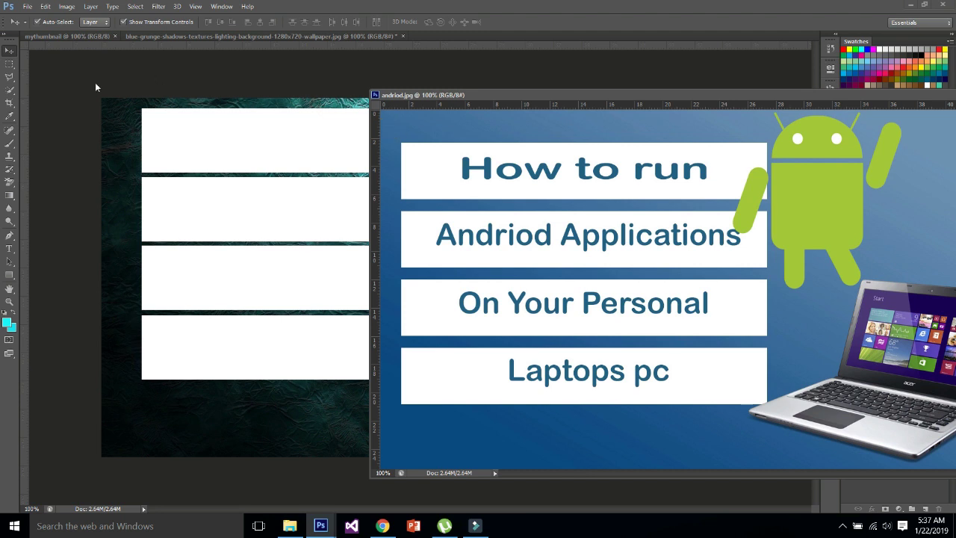
Step: Copy the Android thumbnail image into the wallpaper document and close andriod.jpg
{"action": "left_click_drag", "start_coordinate": [337, 112], "coordinate": [228, 141]}
{"action": "left_click_drag", "start_coordinate": [630, 96], "coordinate": [397, 150]}
{"action": "left_click", "coordinate": [790, 150]}
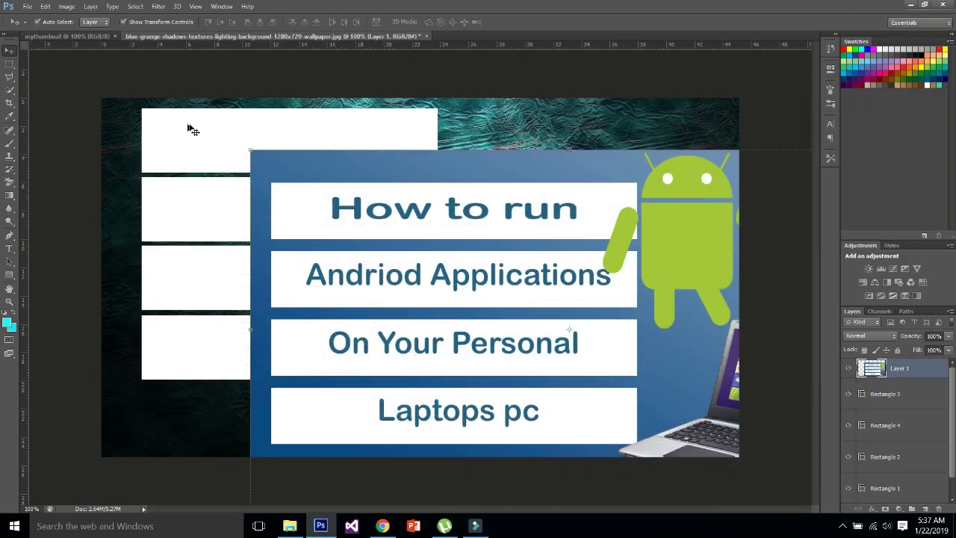
Step: Scale the Android image to 48.83% width and 45% height, place it beside the upper white bars and apply the transformation
{"action": "left_click_drag", "start_coordinate": [200, 120], "coordinate": [461, 252]}
{"action": "left_click_drag", "start_coordinate": [536, 295], "coordinate": [429, 137]}
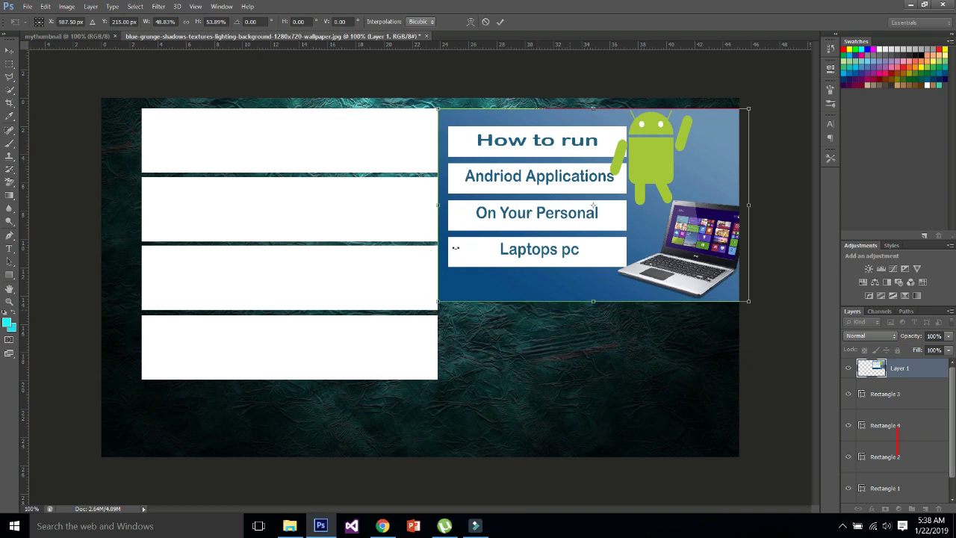
{"action": "left_click_drag", "start_coordinate": [592, 302], "coordinate": [592, 269]}
{"action": "left_click_drag", "start_coordinate": [471, 178], "coordinate": [431, 163]}
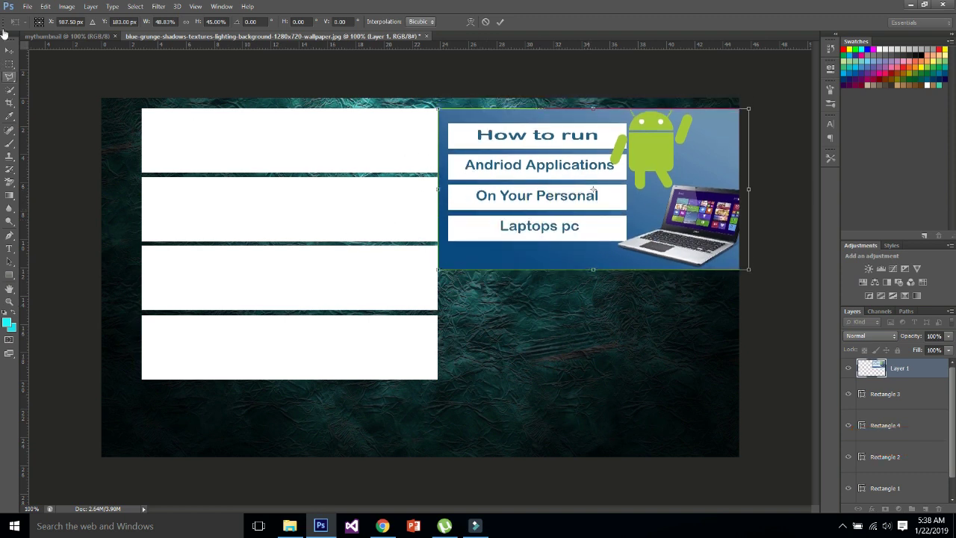
{"action": "left_click", "coordinate": [9, 49]}
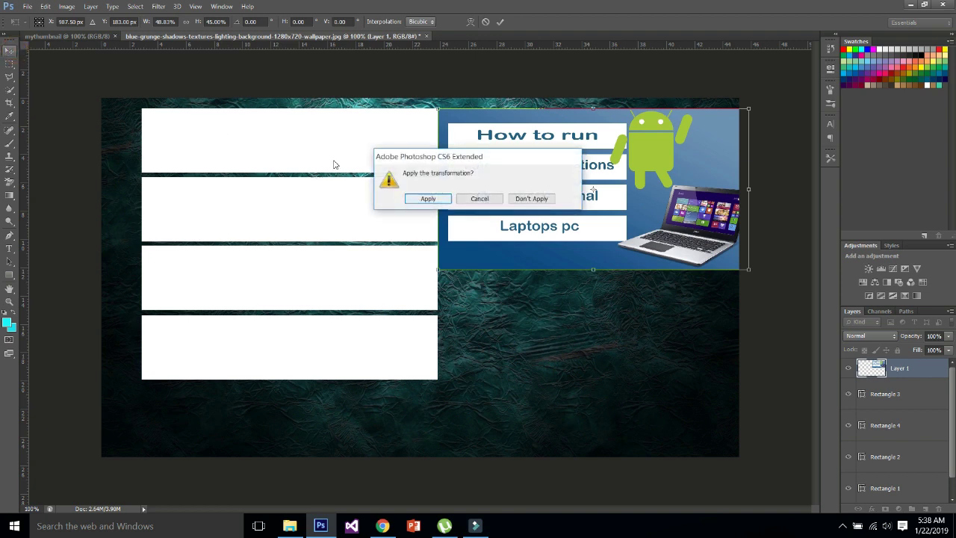
{"action": "key", "text": "Return"}
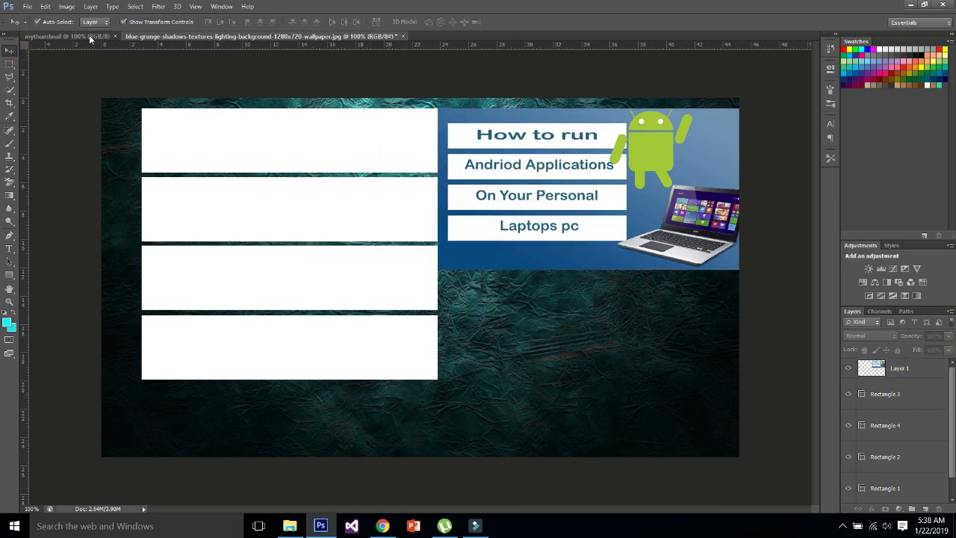
Step: Open THUMBNAIL 2.jpg from the programming guides folder
{"action": "left_click", "coordinate": [27, 6]}
{"action": "left_click", "coordinate": [30, 27]}
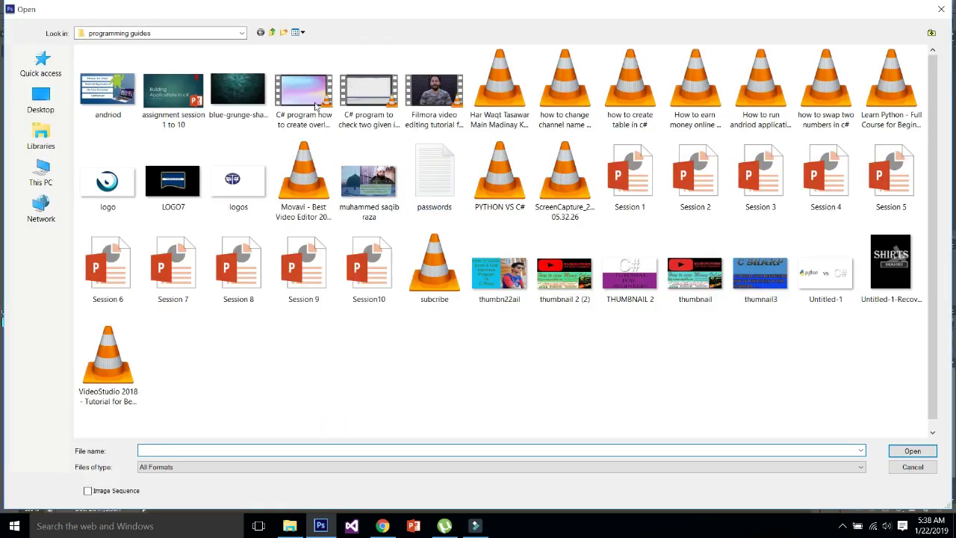
{"action": "double_click", "coordinate": [630, 270]}
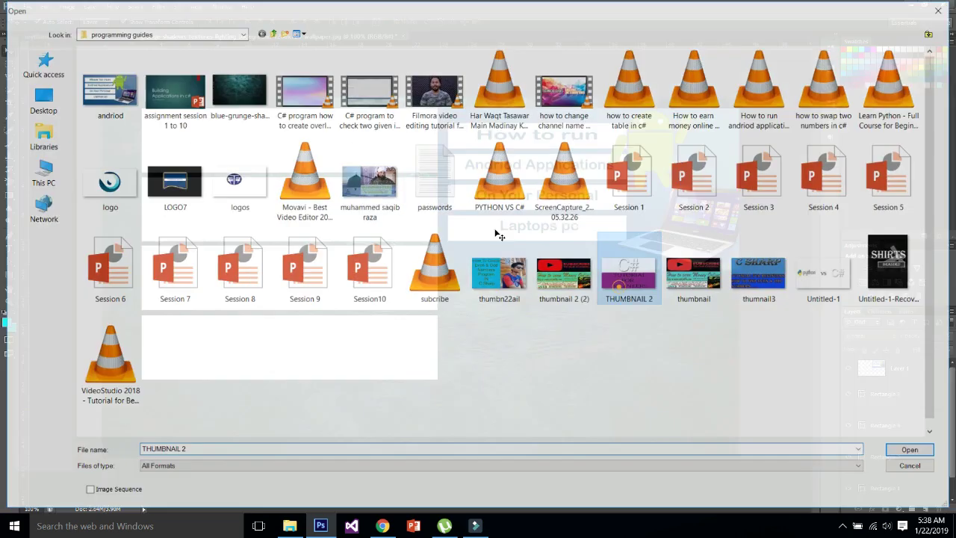
{"action": "left_click", "coordinate": [103, 113]}
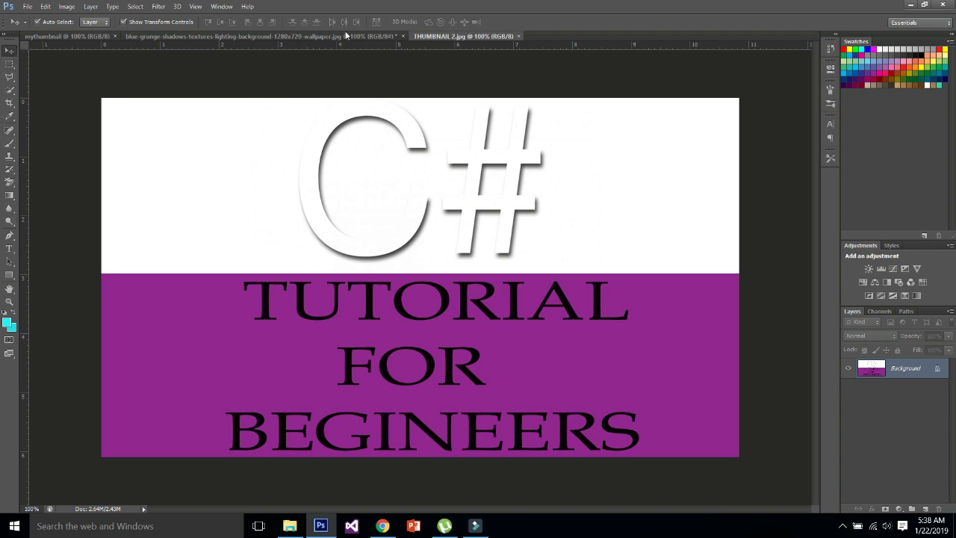
Step: Copy the C# tutorial image into the wallpaper document and close THUMBNAIL 2.jpg
{"action": "left_click_drag", "start_coordinate": [433, 37], "coordinate": [474, 120]}
{"action": "left_click_drag", "start_coordinate": [619, 221], "coordinate": [315, 200]}
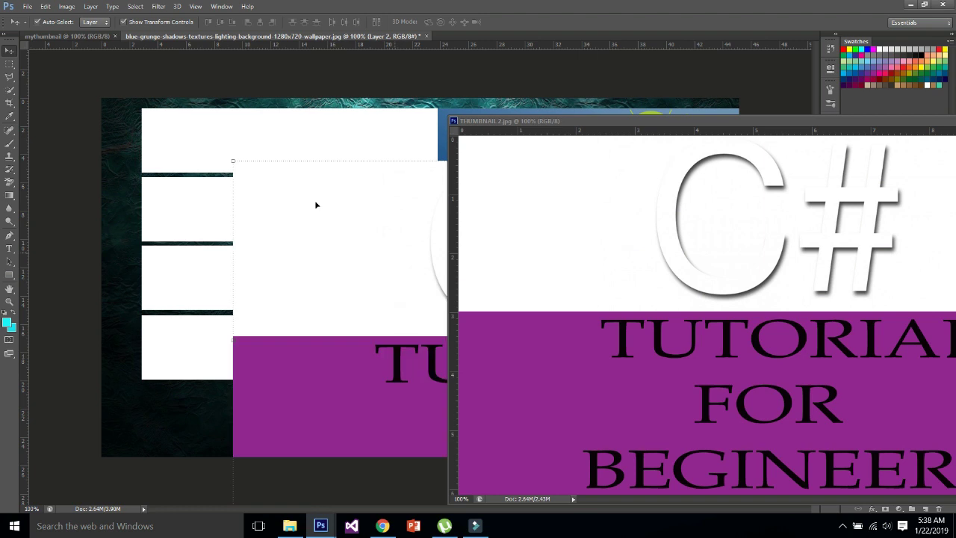
{"action": "left_click_drag", "start_coordinate": [691, 120], "coordinate": [361, 142]}
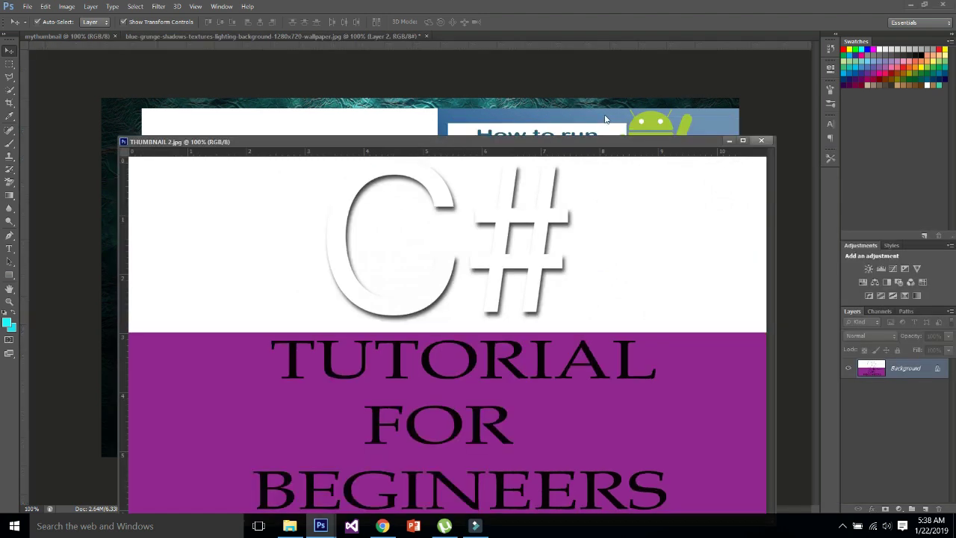
{"action": "left_click", "coordinate": [757, 141]}
Step: Scale the C# image to 50.08% width and 49.17% height, place it directly below the Android image and apply the transformation
{"action": "left_click_drag", "start_coordinate": [233, 160], "coordinate": [320, 234]}
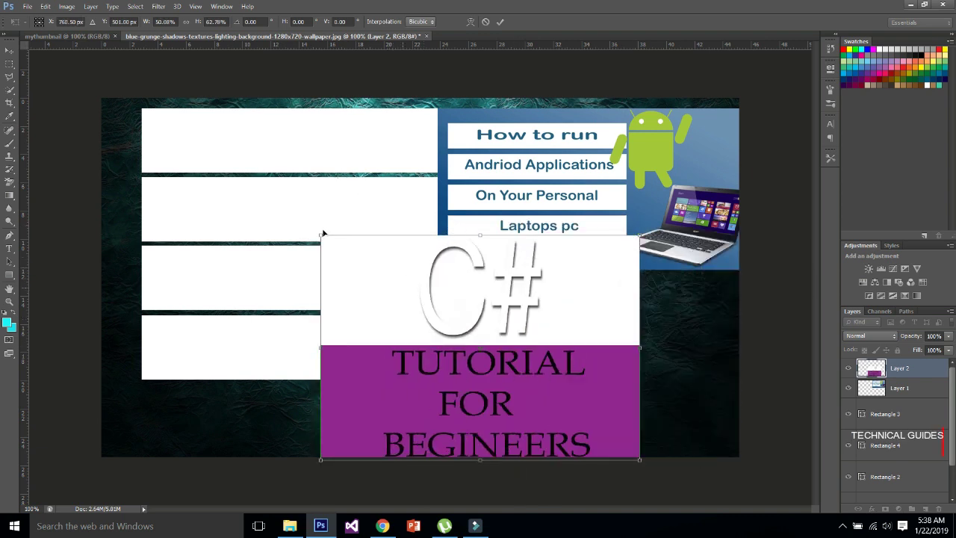
{"action": "left_click_drag", "start_coordinate": [480, 459], "coordinate": [482, 411]}
{"action": "left_click_drag", "start_coordinate": [481, 338], "coordinate": [526, 373]}
{"action": "left_click_drag", "start_coordinate": [420, 298], "coordinate": [469, 294]}
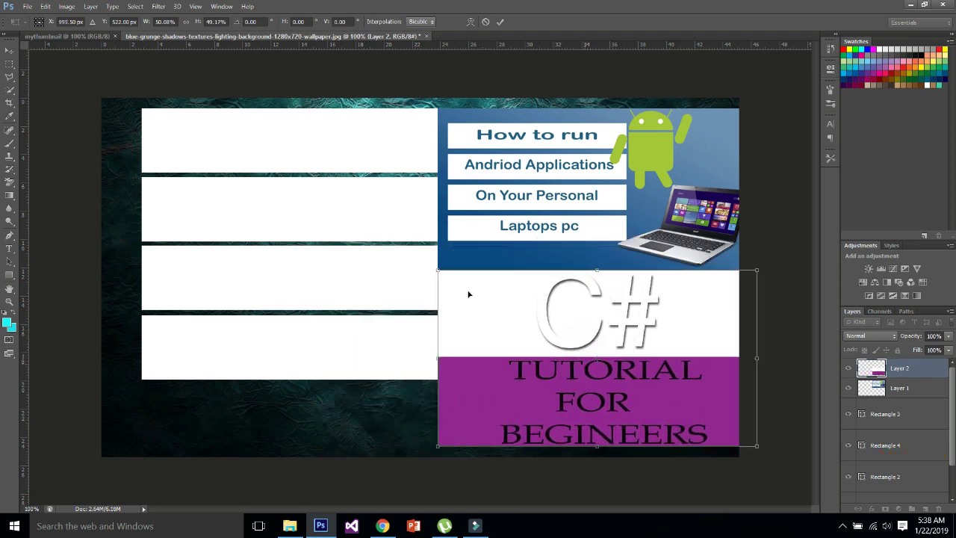
{"action": "left_click", "coordinate": [9, 50]}
{"action": "key", "text": "Return"}
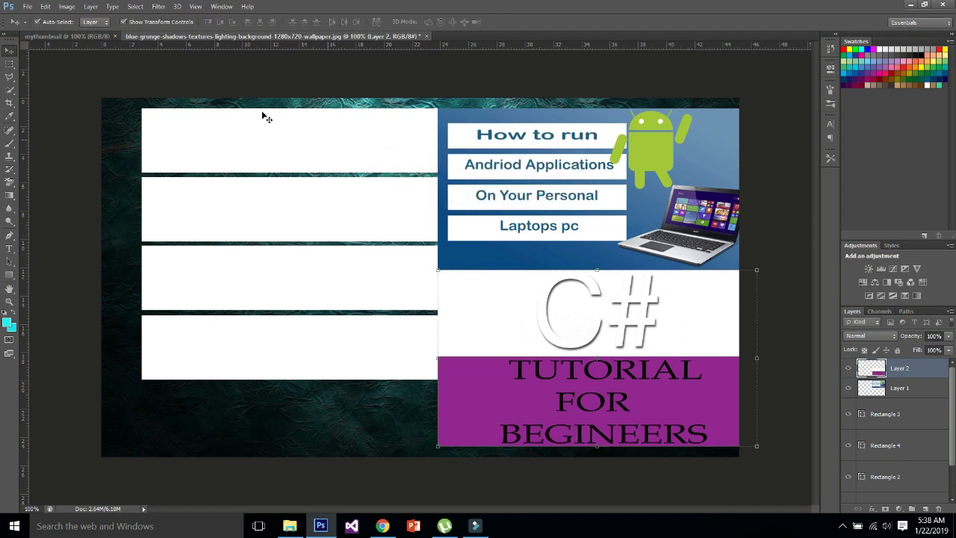
Step: Shift the four white bars slightly left, spread them out vertically with wider gaps, and deselect them
{"action": "left_click_drag", "start_coordinate": [267, 114], "coordinate": [256, 117]}
{"action": "left_click_drag", "start_coordinate": [326, 192], "coordinate": [316, 196]}
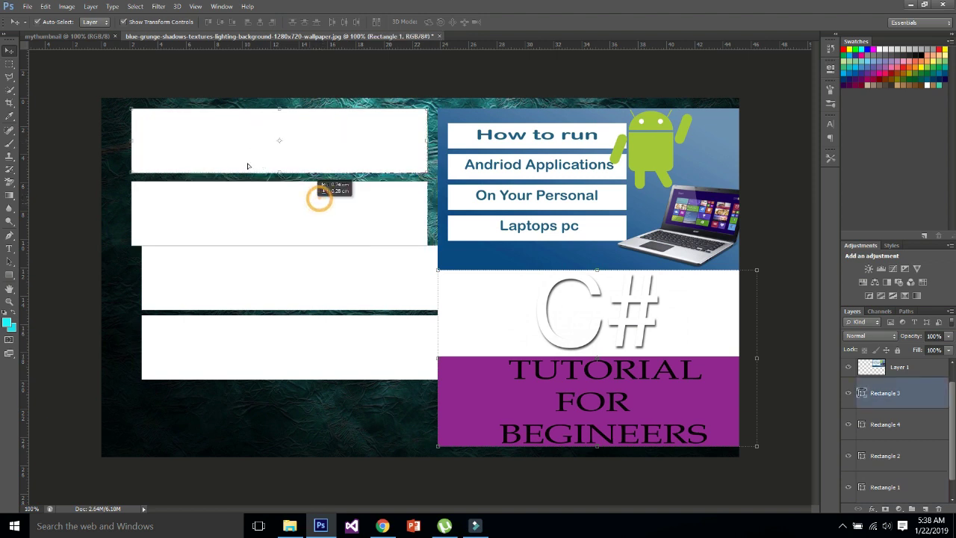
{"action": "mouse_move", "coordinate": [258, 206]}
{"action": "left_mouse_down"}
{"action": "mouse_move", "coordinate": [247, 221]}
{"action": "mouse_move", "coordinate": [258, 216]}
{"action": "mouse_move", "coordinate": [258, 225]}
{"action": "left_mouse_up"}
{"action": "left_click_drag", "start_coordinate": [268, 274], "coordinate": [257, 294]}
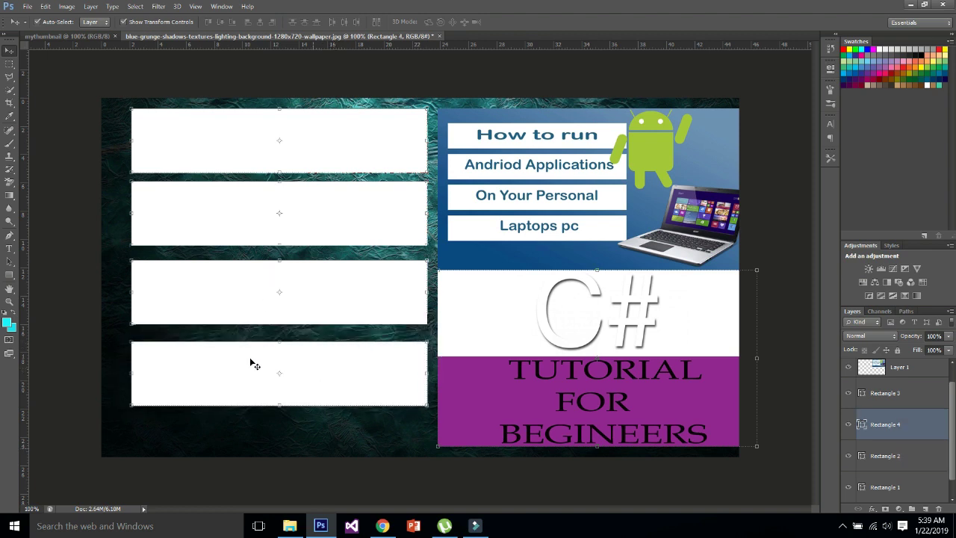
{"action": "left_click", "coordinate": [245, 424]}
Step: Add the text "How to Create a" on the topmost white bar
{"action": "left_click", "coordinate": [9, 248]}
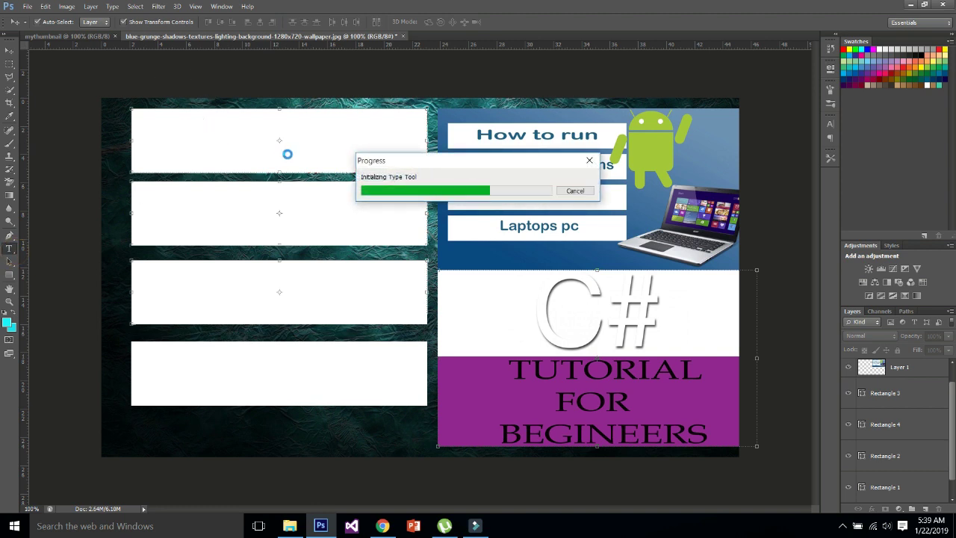
{"action": "left_click", "coordinate": [184, 153]}
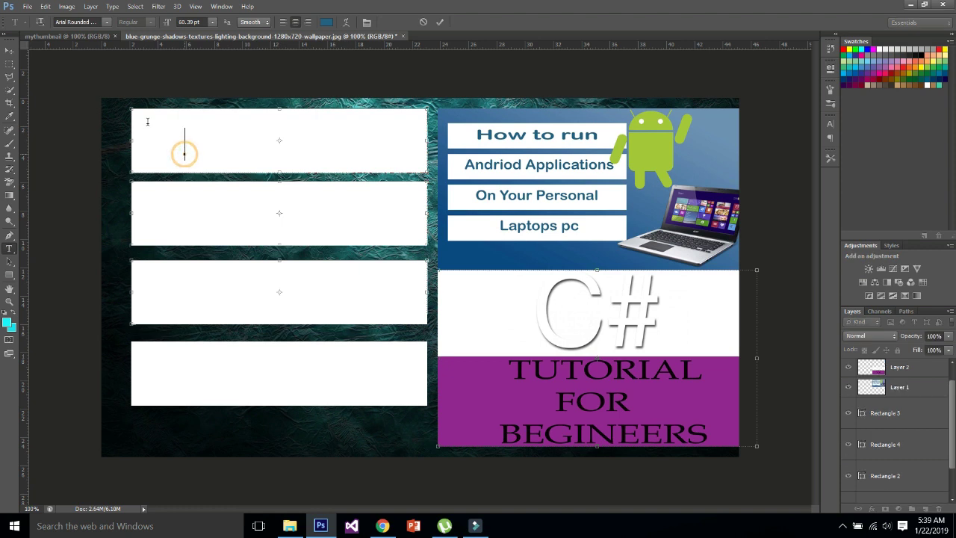
{"action": "type", "text": "How"}
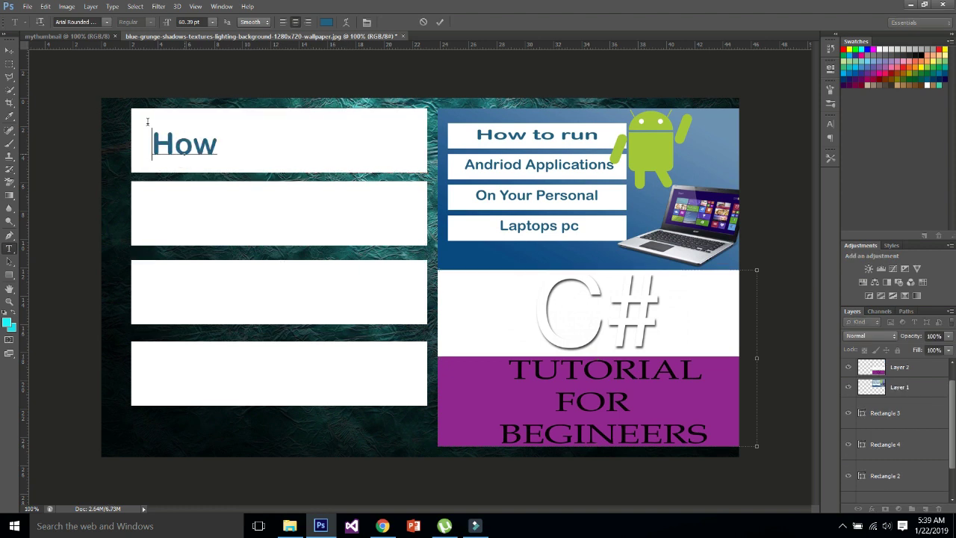
{"action": "type", "text": " to Create a"}
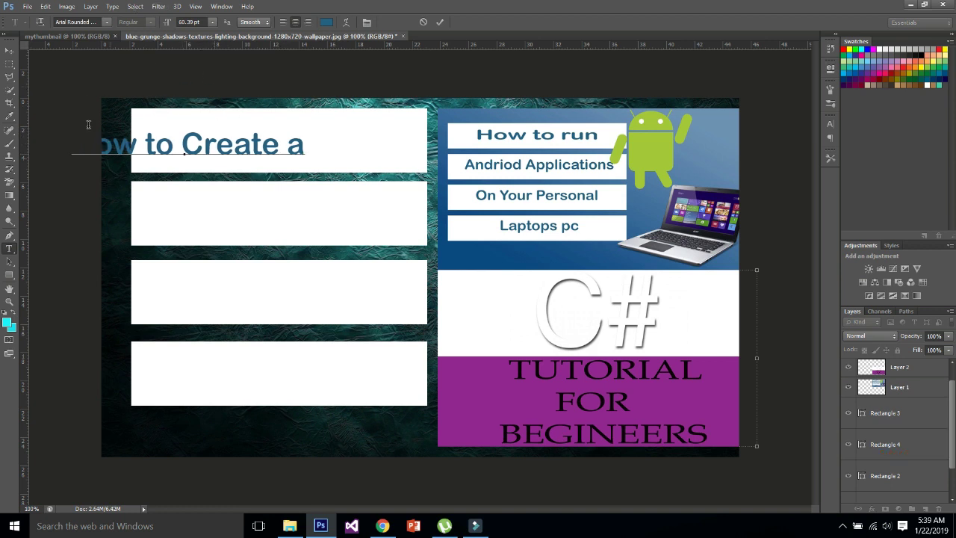
Step: Shorten the heading on the topmost bar to "How to Create" and left-align it
{"action": "left_click", "coordinate": [307, 143]}
{"action": "key", "text": "BackSpace"}
{"action": "key", "text": "BackSpace"}
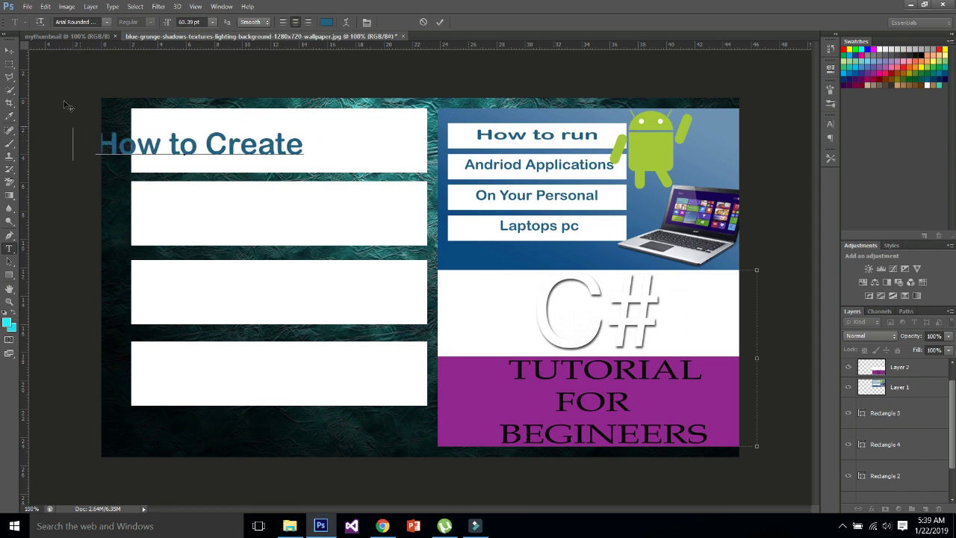
{"action": "key", "text": "BackSpace"}
{"action": "key", "text": "BackSpace"}
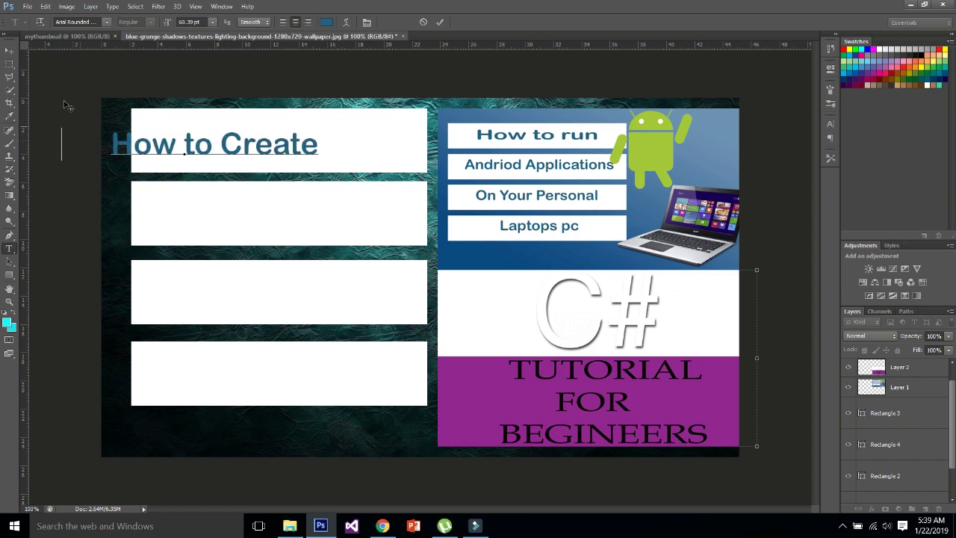
{"action": "key", "text": "BackSpace"}
{"action": "key", "text": "BackSpace"}
{"action": "key", "text": "BackSpace"}
{"action": "key", "text": "BackSpace"}
{"action": "key", "text": "BackSpace"}
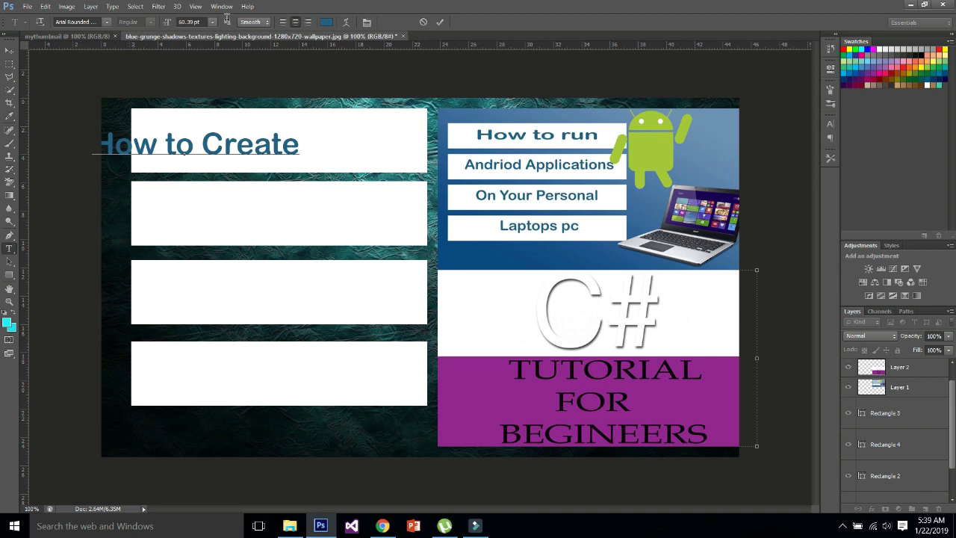
{"action": "key", "text": "ctrl+shift+l"}
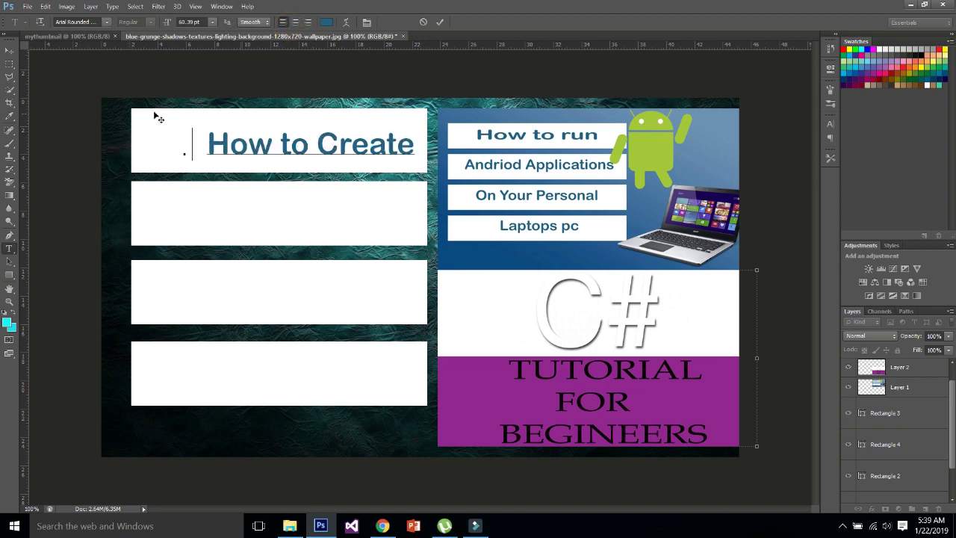
Step: Scale the "How to Create" text to 123.82% width and 186.40% height, fit it over the topmost bar and apply the transformation
{"action": "left_click", "coordinate": [10, 49]}
{"action": "left_click_drag", "start_coordinate": [167, 107], "coordinate": [137, 112]}
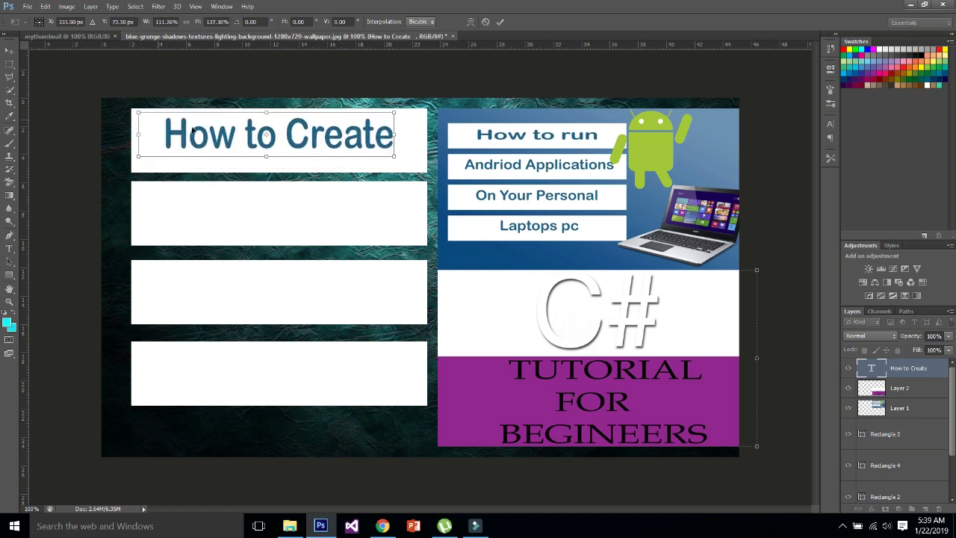
{"action": "left_click_drag", "start_coordinate": [394, 156], "coordinate": [425, 172]}
{"action": "left_click_drag", "start_coordinate": [276, 121], "coordinate": [261, 121]}
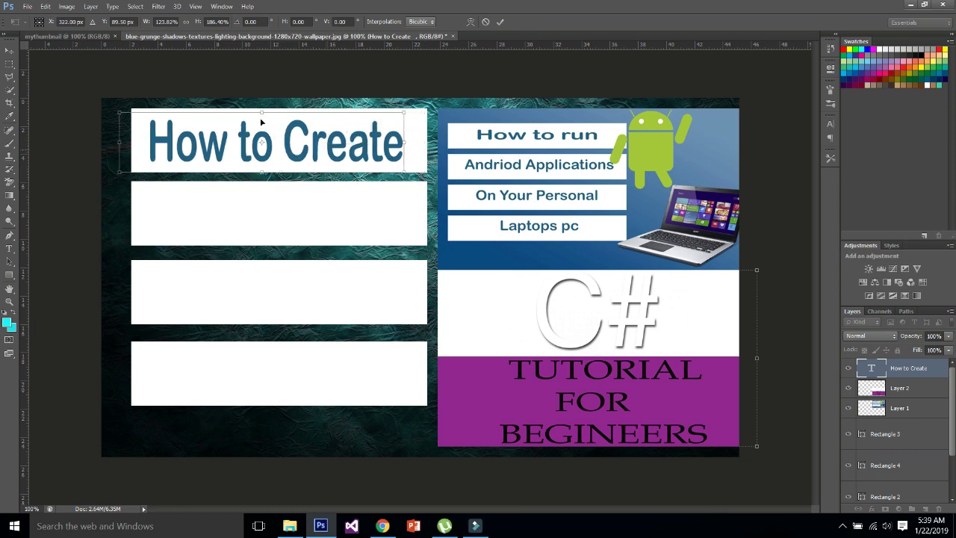
{"action": "left_click", "coordinate": [173, 182]}
{"action": "left_click", "coordinate": [13, 44]}
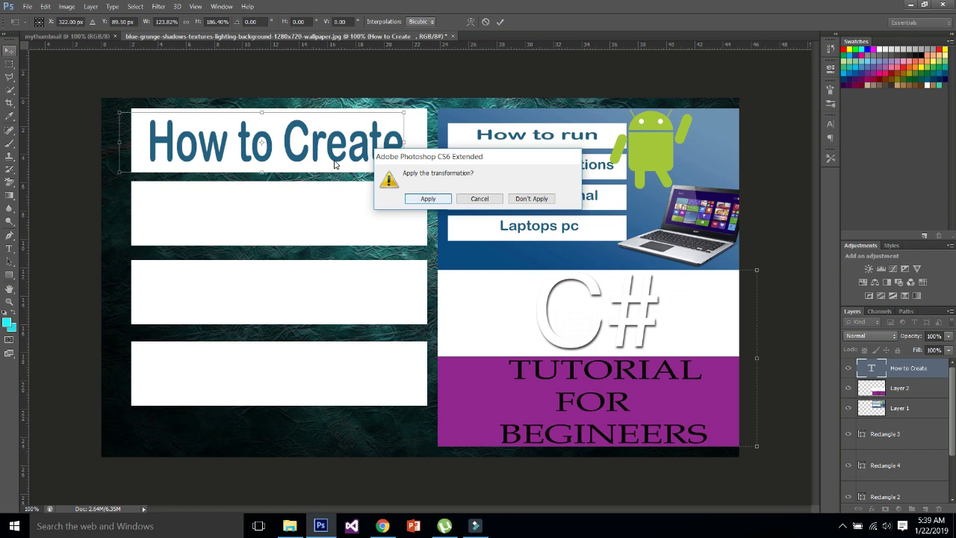
{"action": "key", "text": "Return"}
Step: Start a text box inside the second white bar, directly below the "How to Create" bar
{"action": "left_click", "coordinate": [239, 221]}
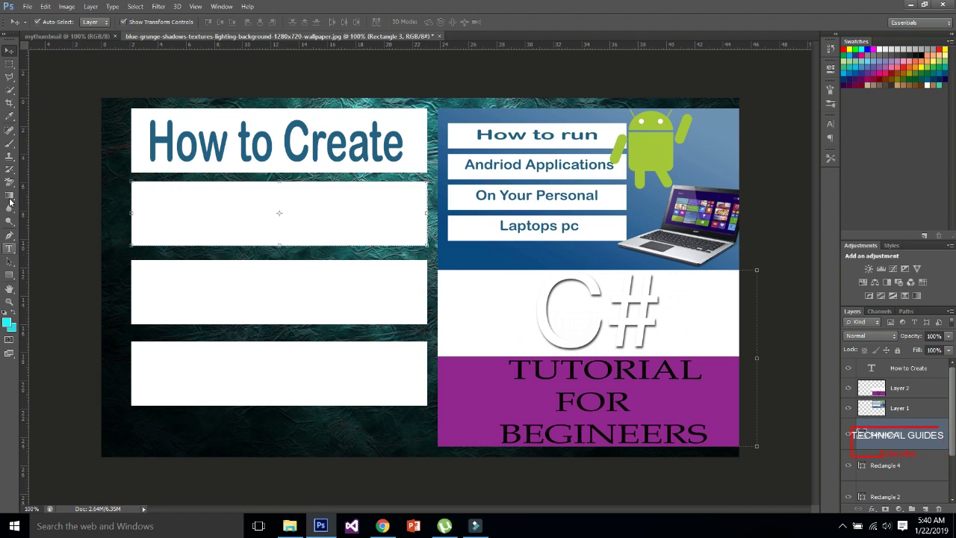
{"action": "left_click", "coordinate": [9, 248]}
{"action": "left_click", "coordinate": [198, 179]}
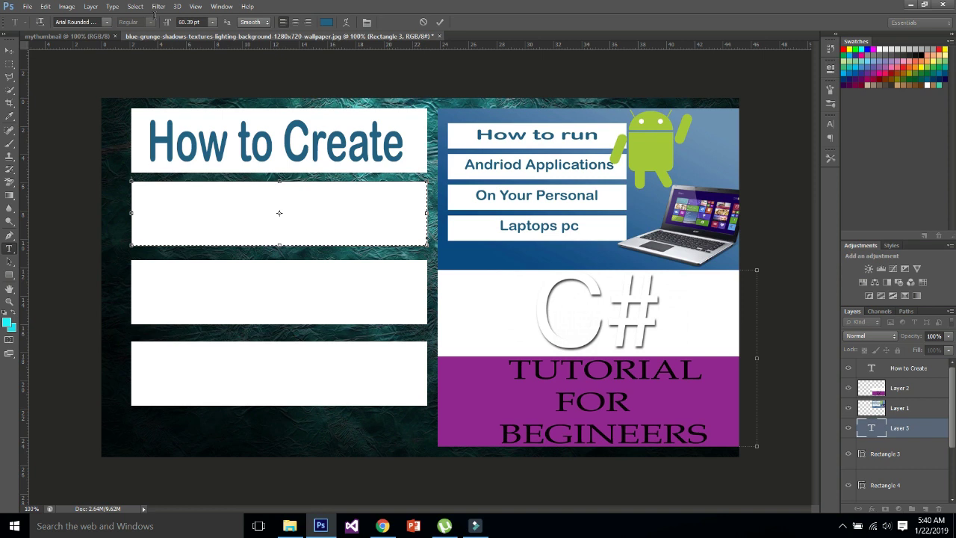
{"action": "left_click", "coordinate": [235, 245]}
{"action": "mouse_move", "coordinate": [179, 117]}
{"action": "left_mouse_down"}
{"action": "mouse_move", "coordinate": [223, 140]}
{"action": "mouse_move", "coordinate": [179, 119]}
{"action": "left_mouse_up"}
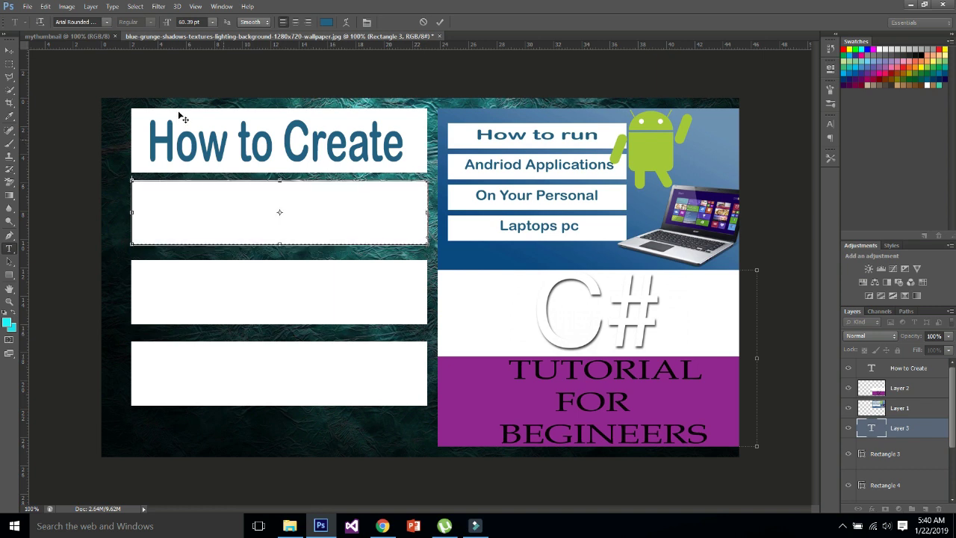
{"action": "left_click", "coordinate": [165, 217]}
{"action": "type", "text": "ajkdhnks"}
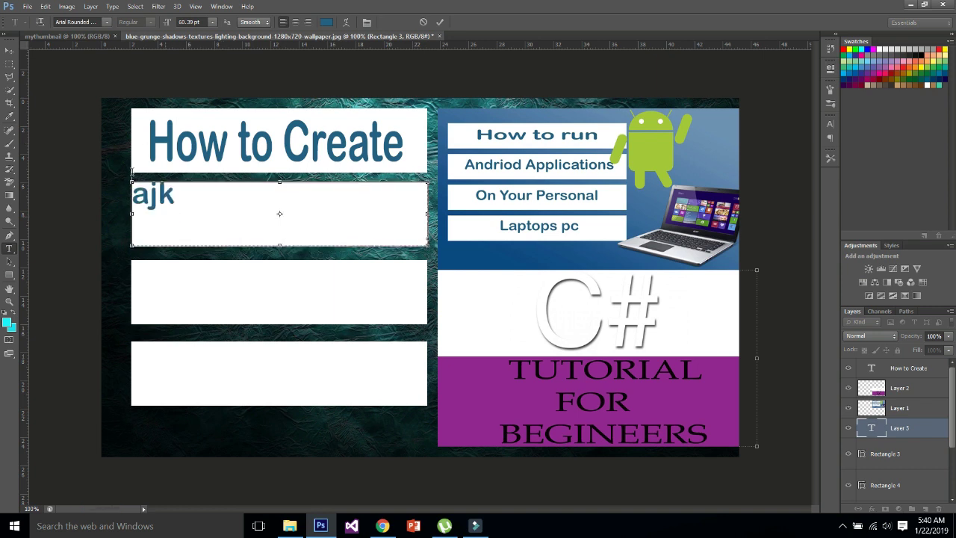
{"action": "key", "text": "BackSpace"}
{"action": "key", "text": "BackSpace"}
{"action": "key", "text": "BackSpace"}
{"action": "key", "text": "BackSpace"}
{"action": "key", "text": "BackSpace"}
{"action": "key", "text": "BackSpace"}
{"action": "key", "text": "BackSpace"}
{"action": "key", "text": "BackSpace"}
Step: Enter "create a thumbnail" as the text in the second white bar
{"action": "type", "text": "C"}
{"action": "type", "text": "reaye"}
{"action": "key", "text": "BackSpace"}
{"action": "key", "text": "BackSpace"}
{"action": "type", "text": "te a"}
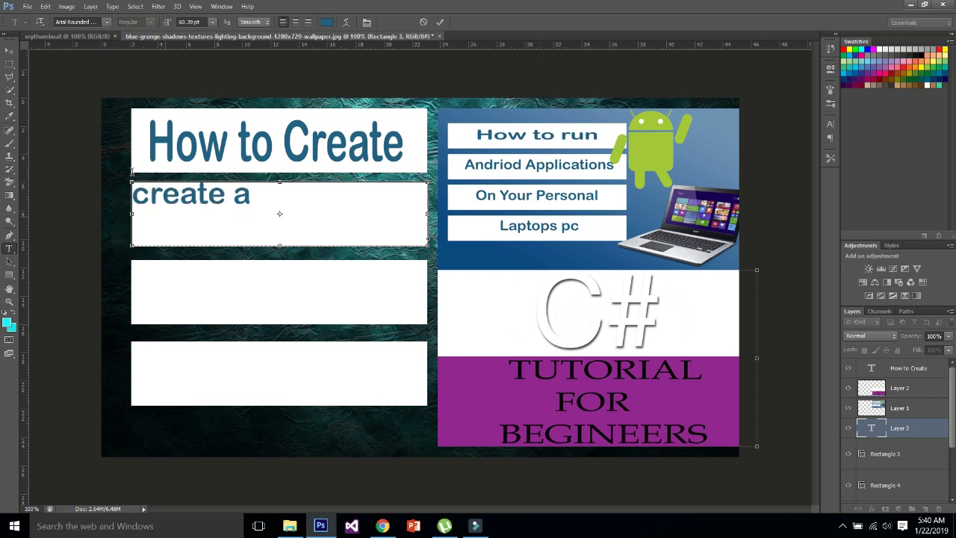
{"action": "type", "text": " thumbnail"}
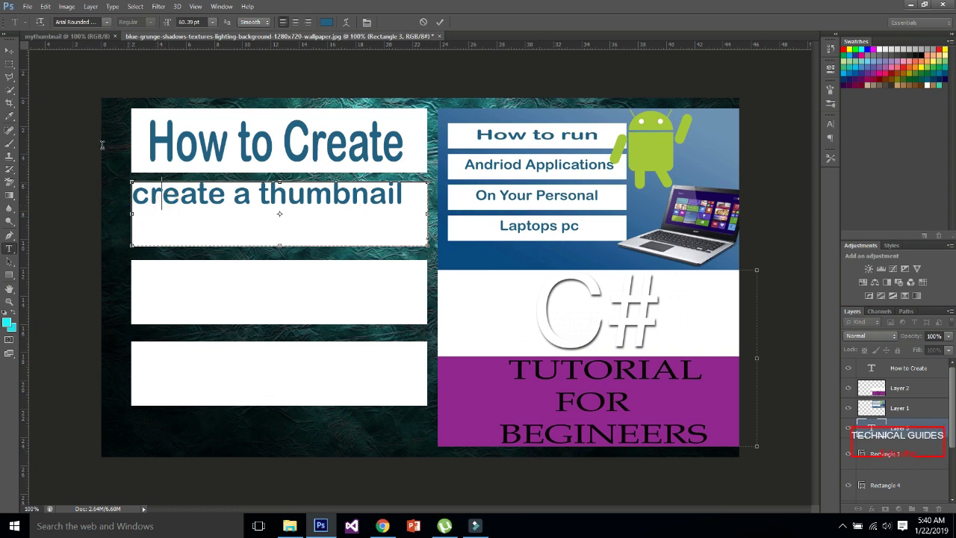
Step: Scale the "create a thumbnail" text to 96.46% width and 177.83% height within the second white bar and apply the transformation
{"action": "left_click", "coordinate": [9, 50]}
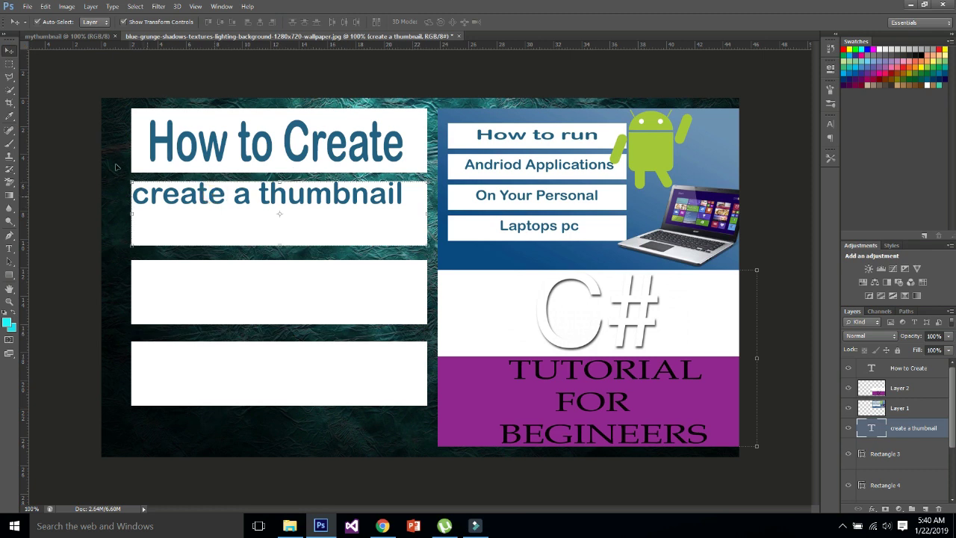
{"action": "mouse_move", "coordinate": [132, 245]}
{"action": "left_mouse_down"}
{"action": "mouse_move", "coordinate": [121, 285]}
{"action": "mouse_move", "coordinate": [131, 292]}
{"action": "mouse_move", "coordinate": [116, 240]}
{"action": "left_mouse_up"}
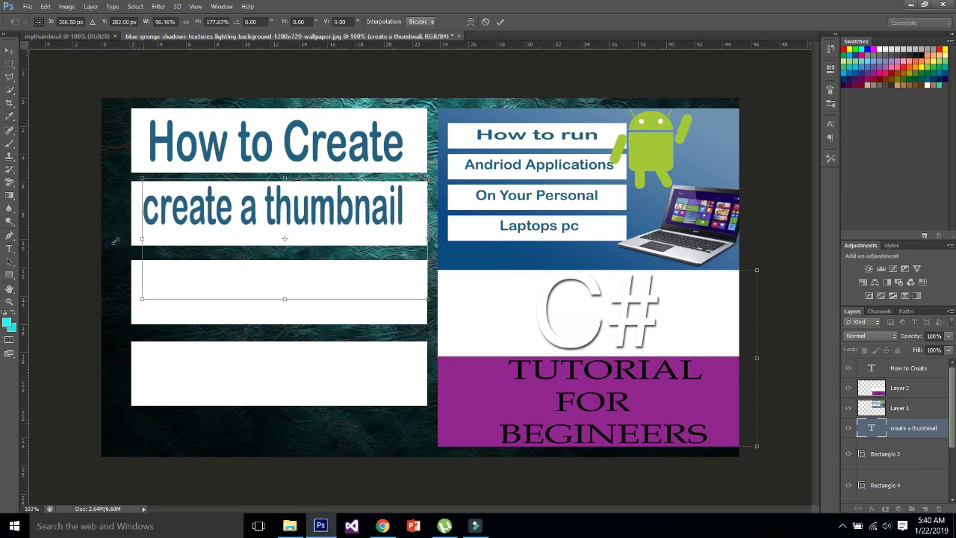
{"action": "left_click", "coordinate": [9, 50]}
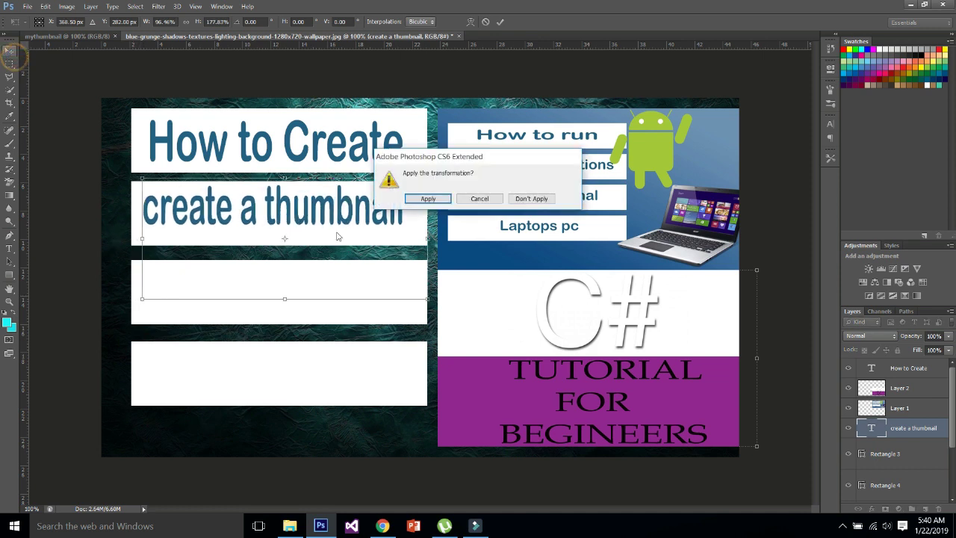
{"action": "left_click", "coordinate": [427, 198]}
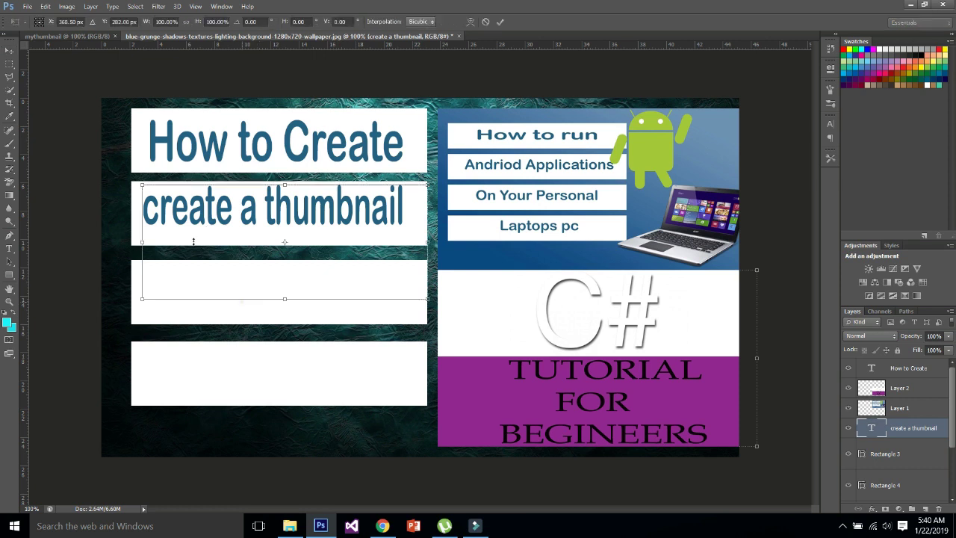
Step: Reduce the "create a thumbnail" text to 94.26% height, nudge it within its bar and apply the transformation
{"action": "left_click_drag", "start_coordinate": [229, 239], "coordinate": [227, 236]}
{"action": "left_click_drag", "start_coordinate": [264, 209], "coordinate": [264, 215]}
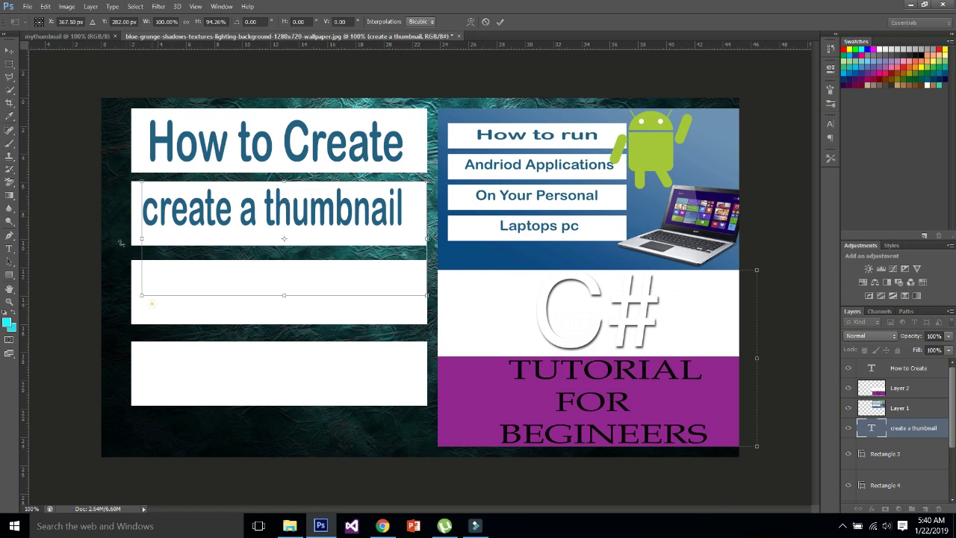
{"action": "left_click", "coordinate": [9, 46]}
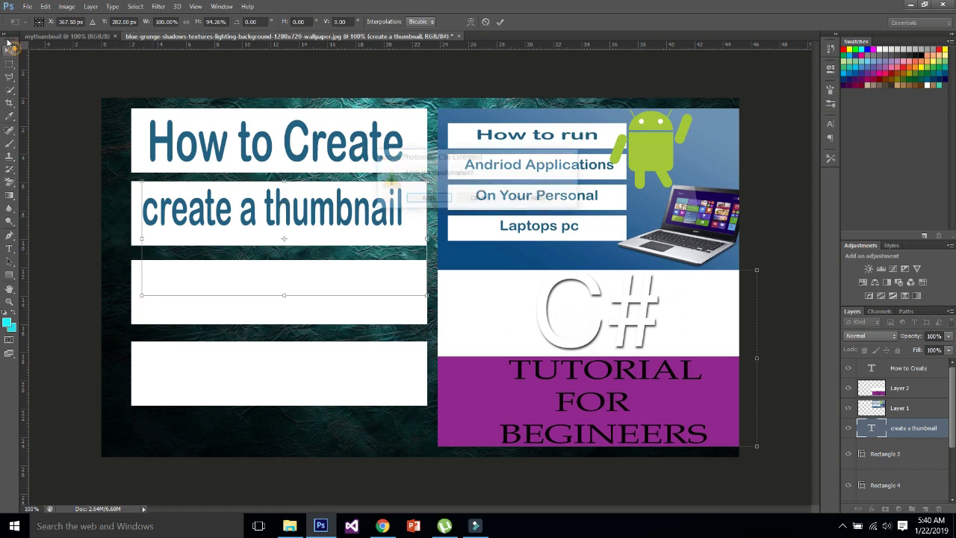
{"action": "key", "text": "Return"}
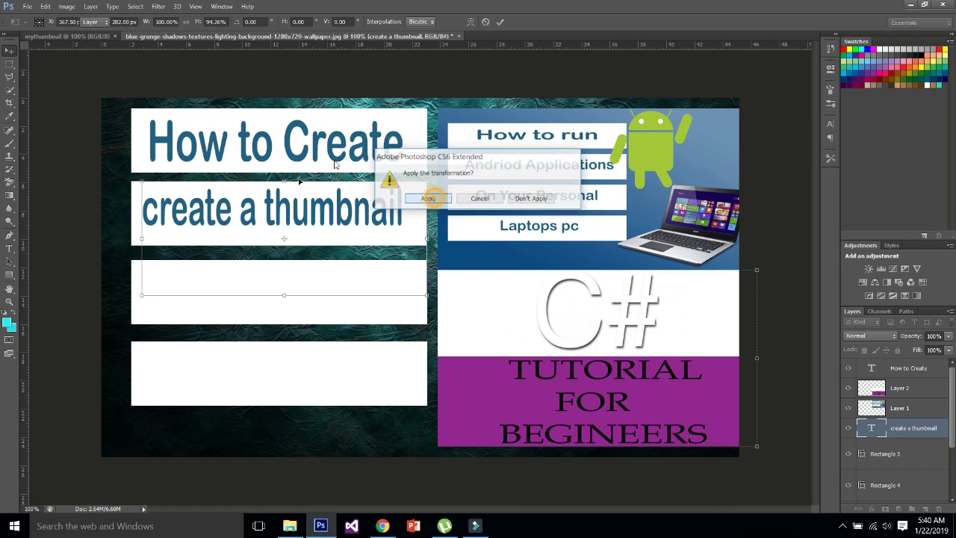
Step: Start a text box inside the third white bar and enter "on your personal" in it
{"action": "left_click", "coordinate": [214, 262]}
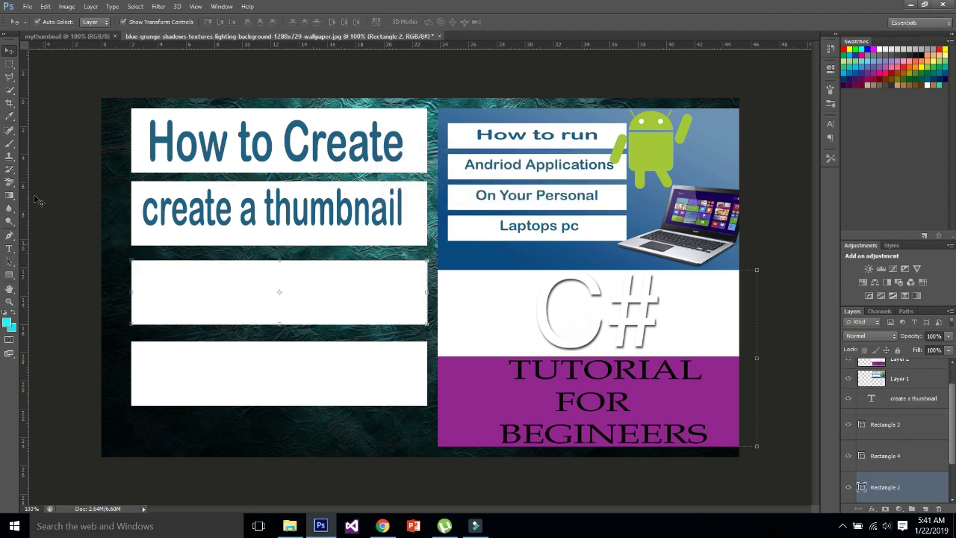
{"action": "left_click", "coordinate": [9, 248]}
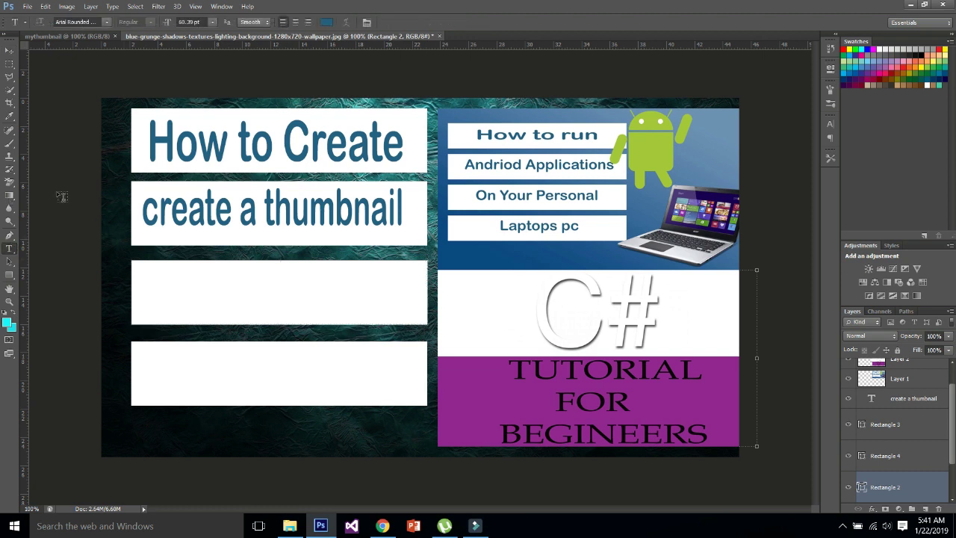
{"action": "left_click", "coordinate": [196, 239]}
{"action": "type", "text": "on y"}
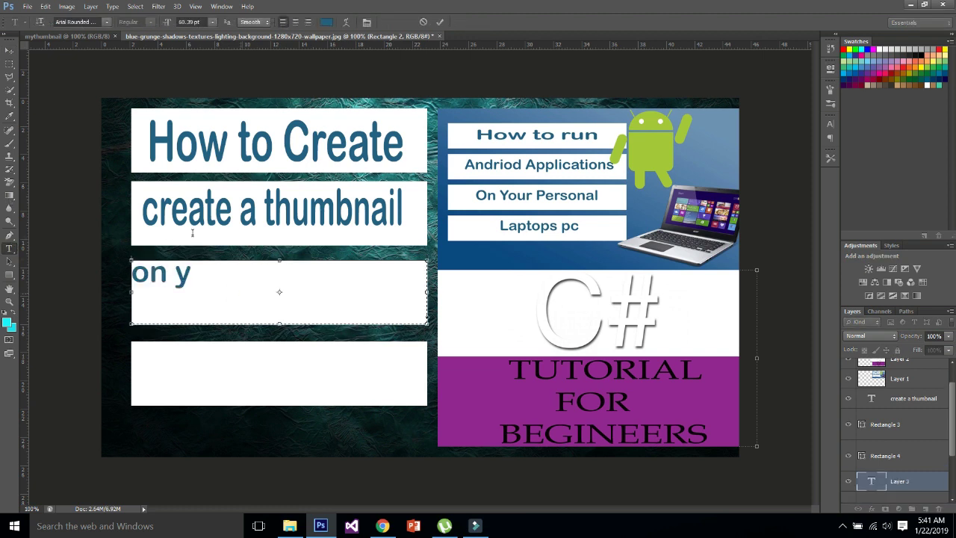
{"action": "type", "text": "our personal"}
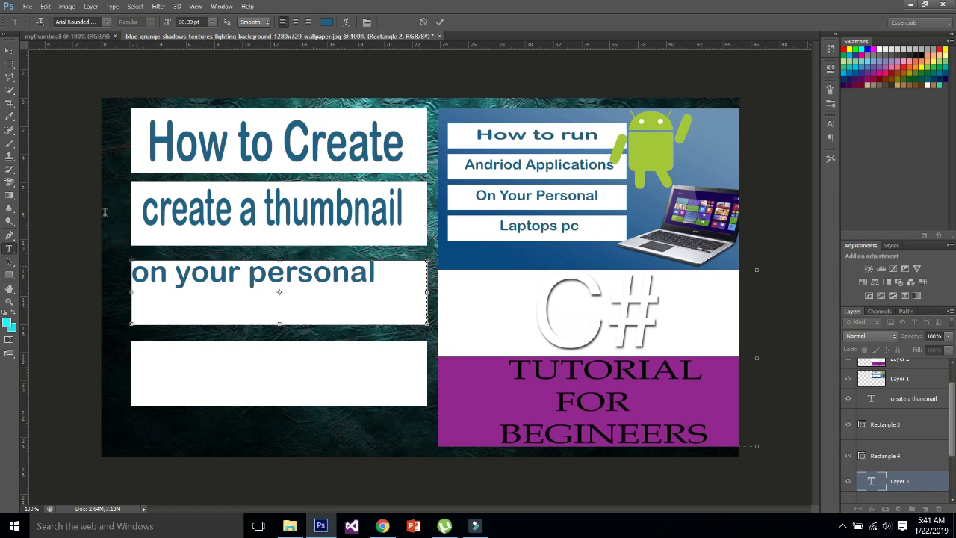
Step: Resize the "on your personal" text box to about 3.77 cm high and commit the text
{"action": "mouse_move", "coordinate": [103, 261]}
{"action": "left_mouse_down"}
{"action": "mouse_move", "coordinate": [106, 304]}
{"action": "mouse_move", "coordinate": [101, 270]}
{"action": "left_mouse_up"}
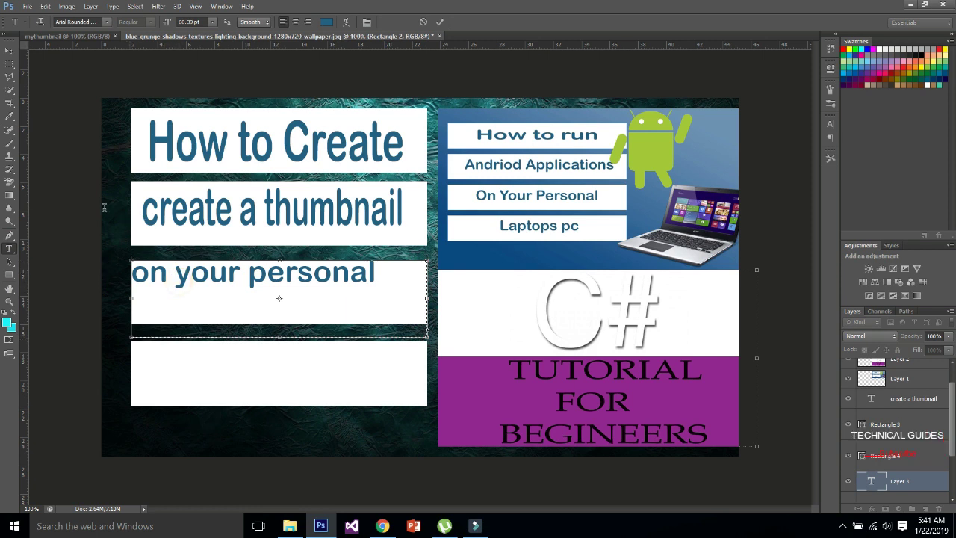
{"action": "left_click_drag", "start_coordinate": [279, 336], "coordinate": [278, 313]}
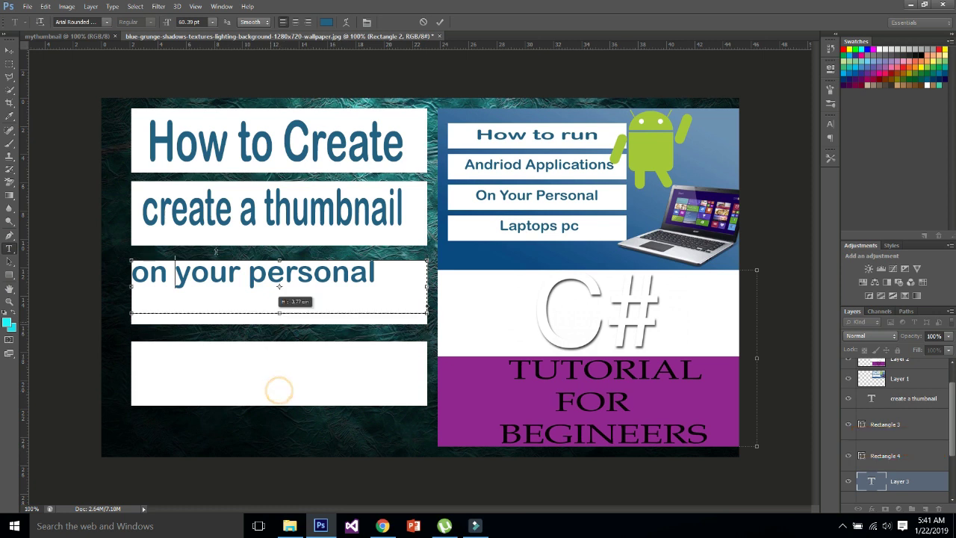
{"action": "left_click", "coordinate": [9, 50]}
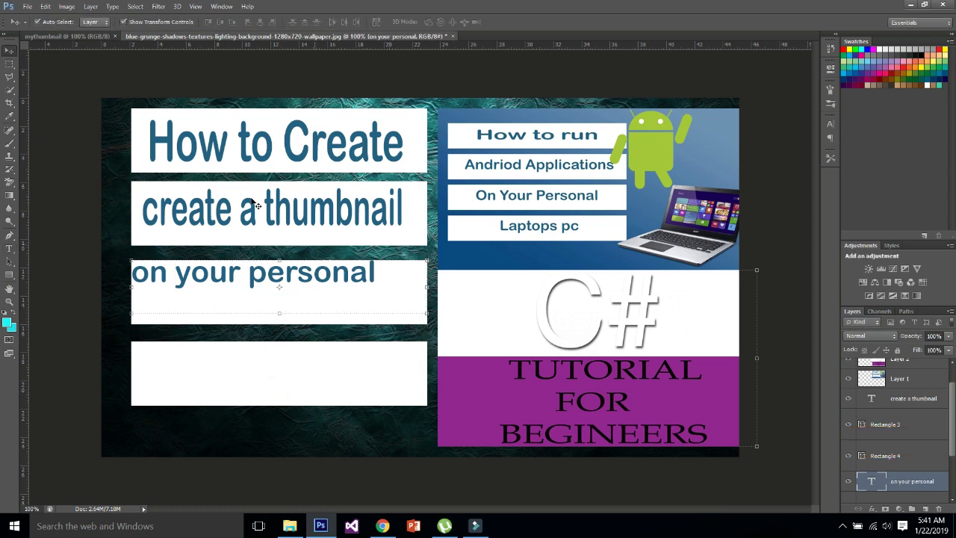
Step: Scale the "on your personal" text to 103.54% width and 168.66% height, fit it over the third bar and apply the transformation
{"action": "key", "text": "ctrl+t"}
{"action": "left_click_drag", "start_coordinate": [279, 312], "coordinate": [279, 348]}
{"action": "left_click_drag", "start_coordinate": [427, 256], "coordinate": [438, 252]}
{"action": "left_click_drag", "start_coordinate": [339, 288], "coordinate": [348, 294]}
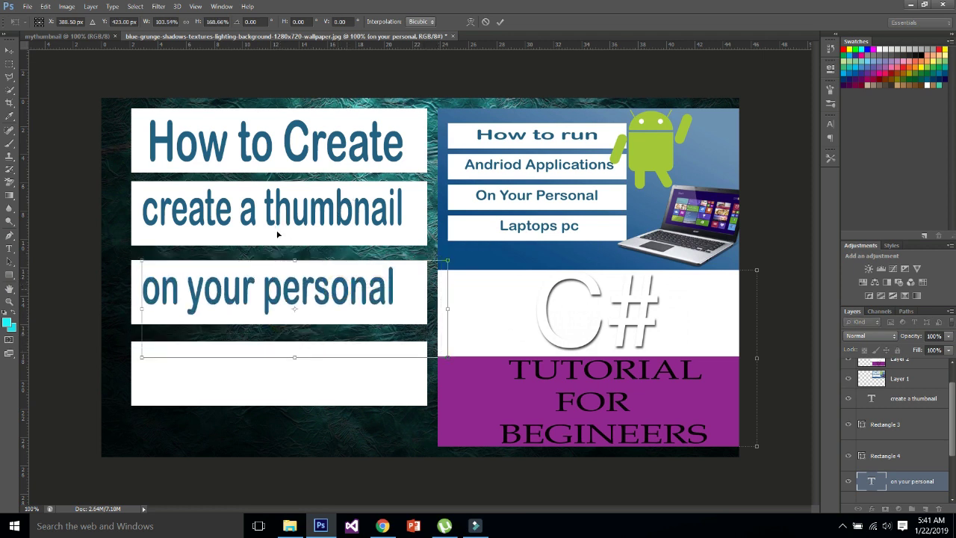
{"action": "left_click", "coordinate": [9, 49]}
{"action": "key", "text": "Return"}
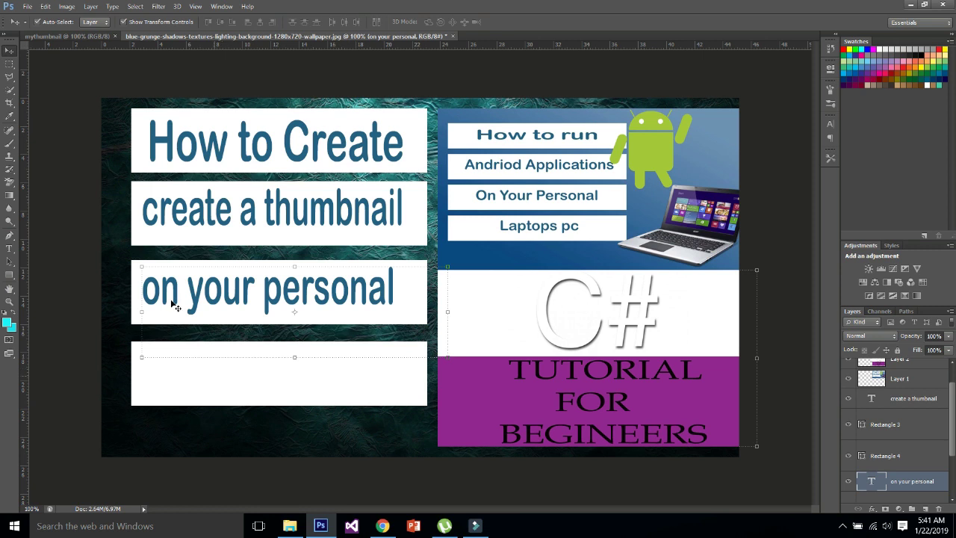
Step: Start a text box inside the fourth white bar, enter "Youtube channel" and commit the text
{"action": "left_click", "coordinate": [214, 376]}
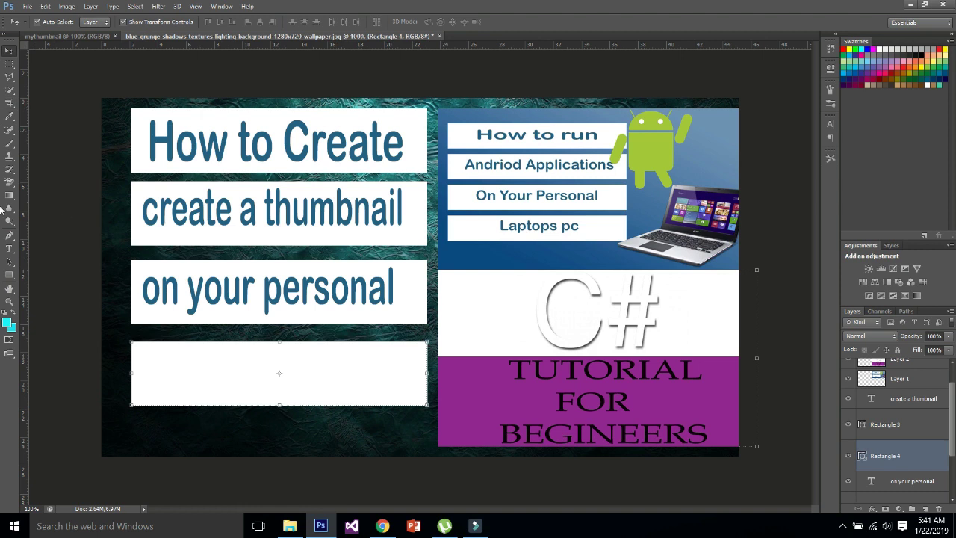
{"action": "left_click", "coordinate": [9, 248]}
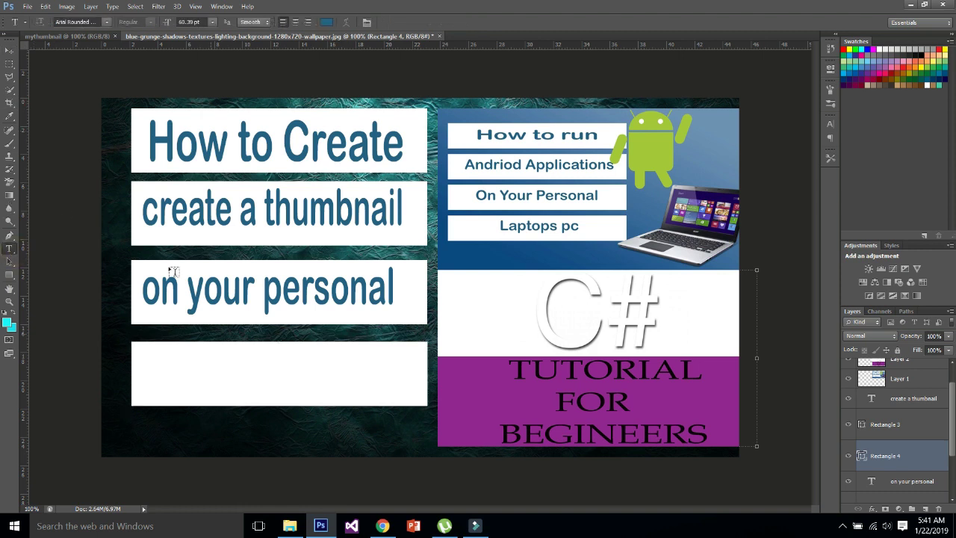
{"action": "left_click", "coordinate": [213, 312]}
{"action": "type", "text": "You"}
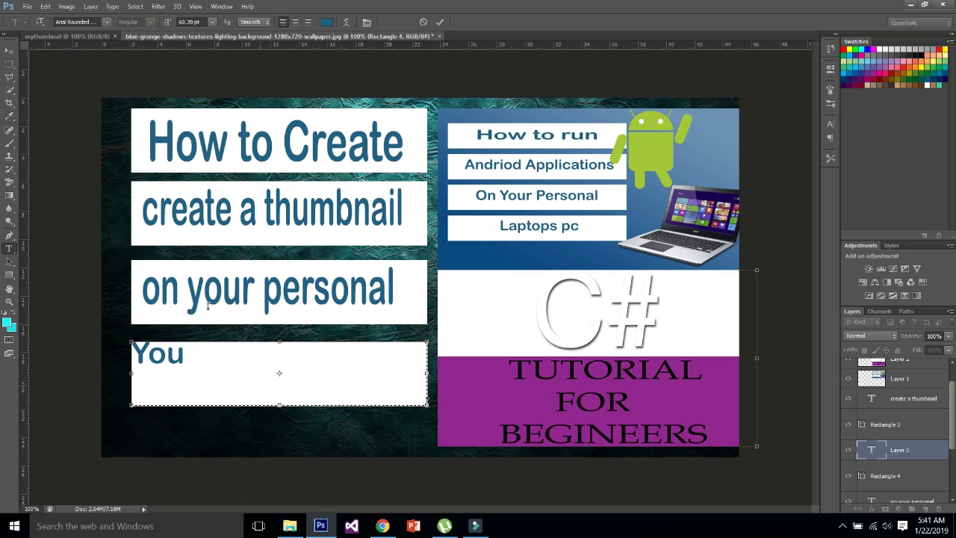
{"action": "type", "text": "tube channel"}
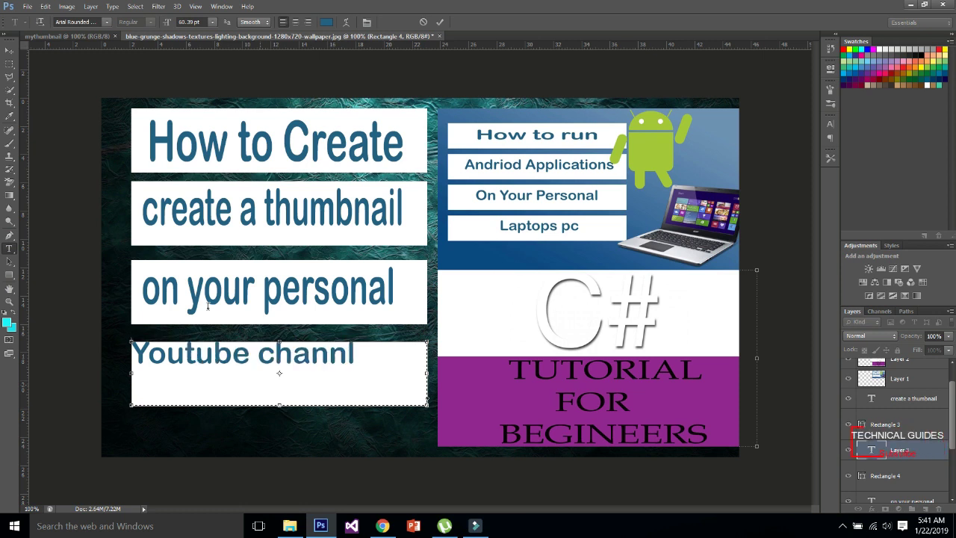
{"action": "left_click", "coordinate": [9, 50]}
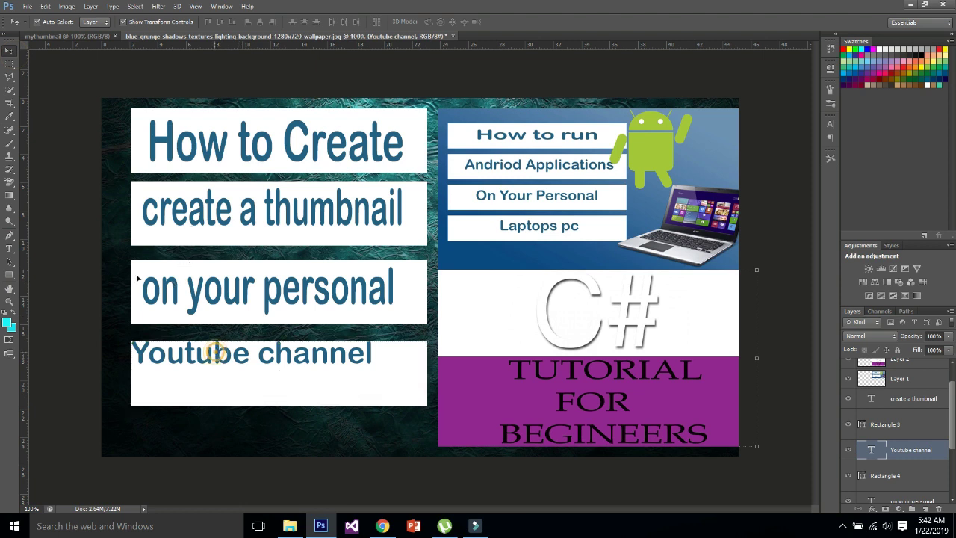
Step: Scale the "Youtube channel" text to 104.04% width and 124.62% height, fit it over the fourth bar and apply the transformation
{"action": "left_click_drag", "start_coordinate": [132, 341], "coordinate": [119, 321]}
{"action": "left_click_drag", "start_coordinate": [148, 280], "coordinate": [168, 306]}
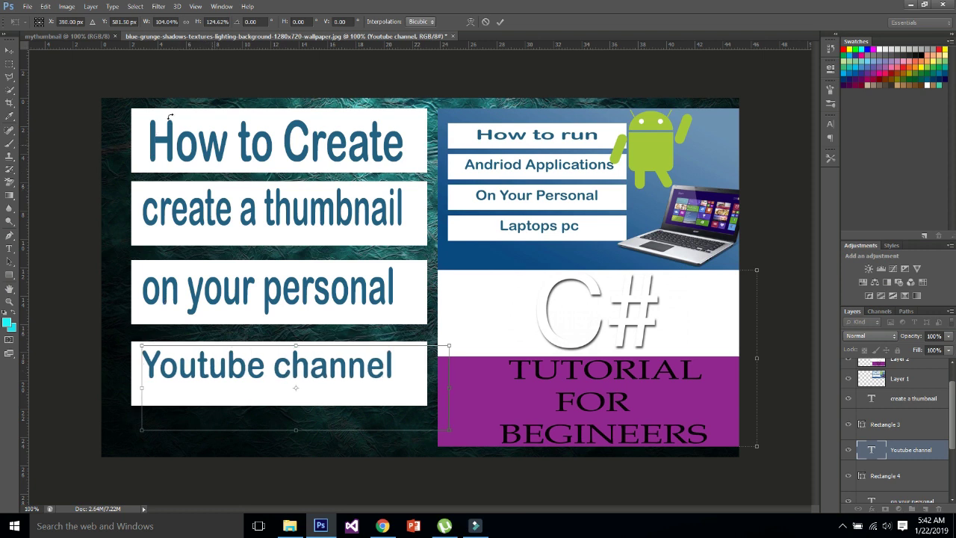
{"action": "left_click", "coordinate": [12, 49]}
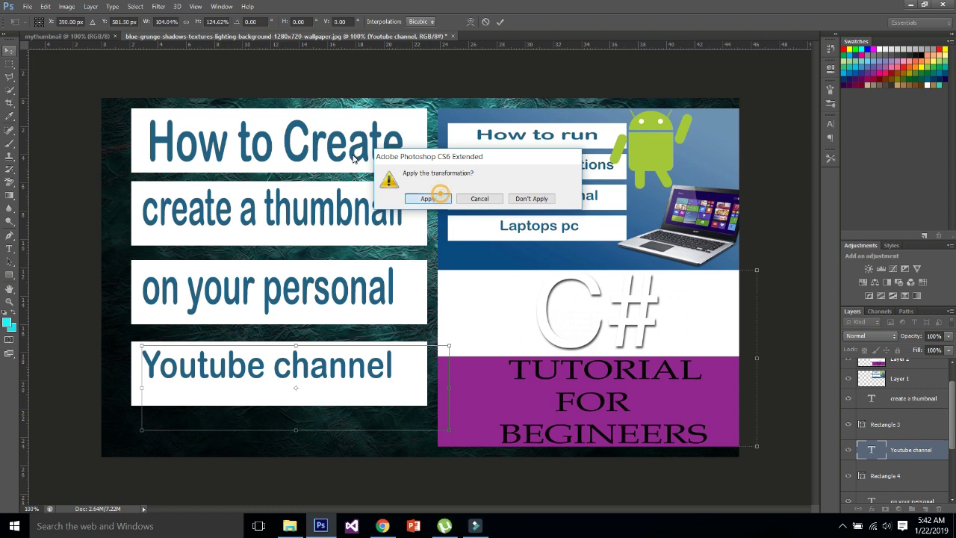
{"action": "left_click", "coordinate": [434, 198]}
Step: Open the blending options of the "How to Create" text layer and enable Bevel & Emboss with Contour and Texture
{"action": "left_click", "coordinate": [297, 124]}
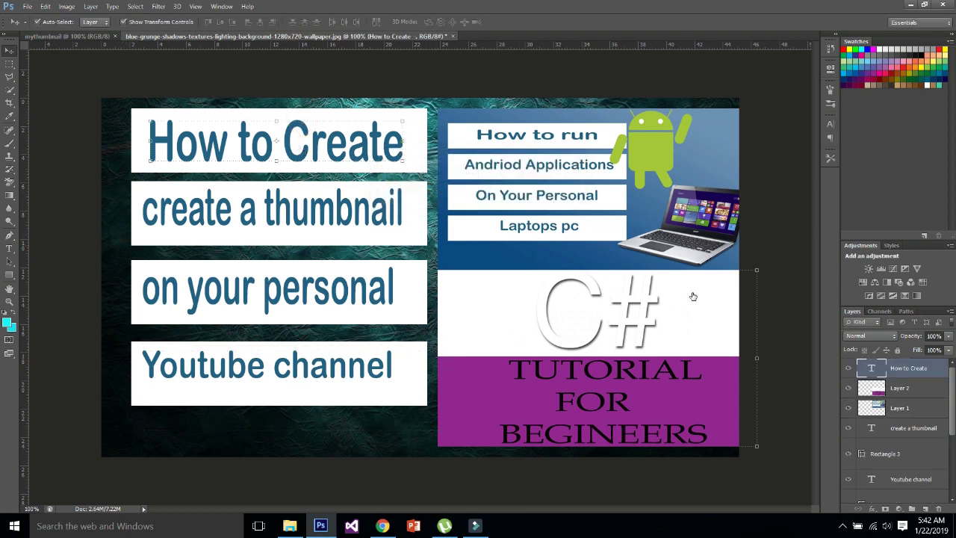
{"action": "right_click", "coordinate": [870, 367]}
{"action": "left_click", "coordinate": [825, 112]}
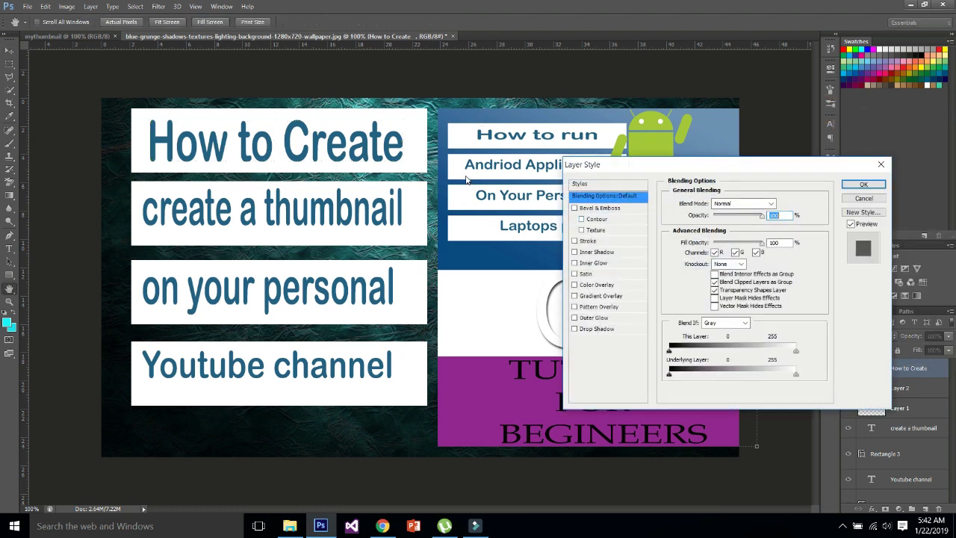
{"action": "left_click", "coordinate": [581, 219]}
{"action": "left_click", "coordinate": [581, 230]}
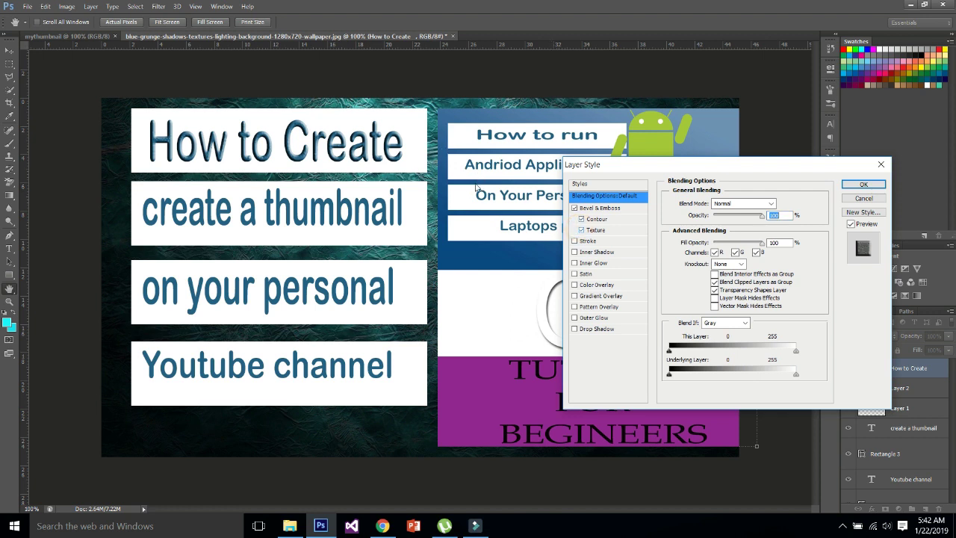
Step: Add a 3 px black outside stroke to the "How to Create" text with its opacity set to 71%
{"action": "left_click", "coordinate": [588, 241]}
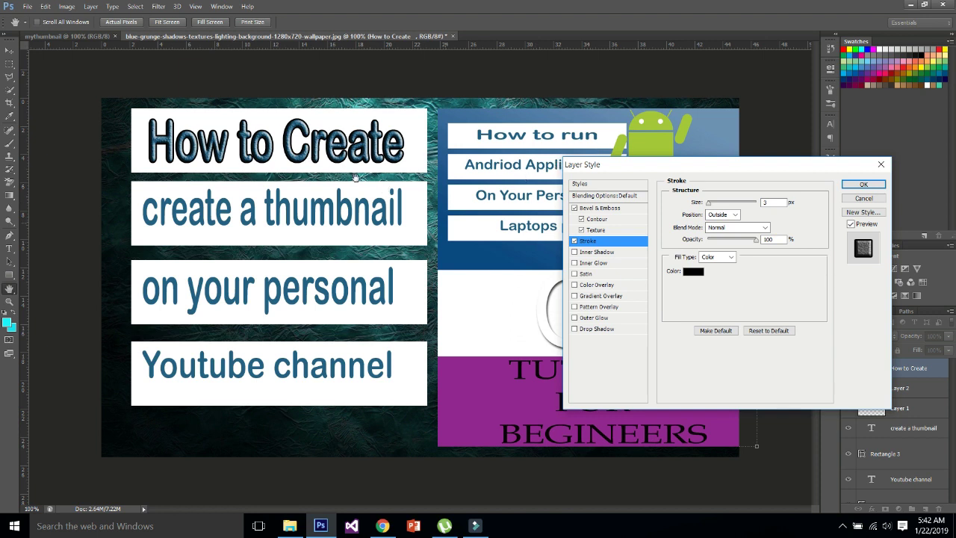
{"action": "left_click", "coordinate": [737, 240]}
{"action": "key", "text": "shift+Up"}
{"action": "key", "text": "shift+Up"}
{"action": "key", "text": "shift+Up"}
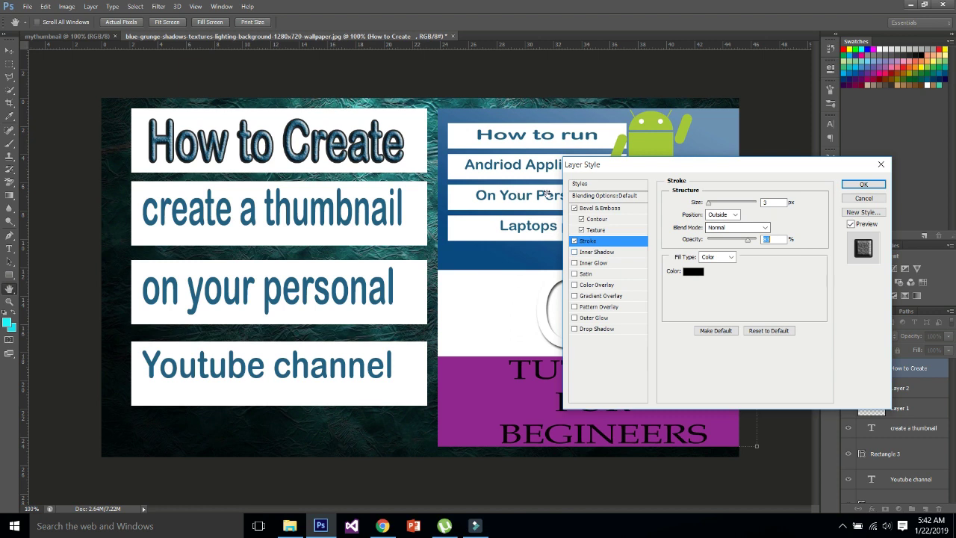
{"action": "key", "text": "shift+Down"}
{"action": "key", "text": "shift+Down"}
{"action": "key", "text": "shift+Down"}
{"action": "key", "text": "shift+Up"}
{"action": "key", "text": "shift+Up"}
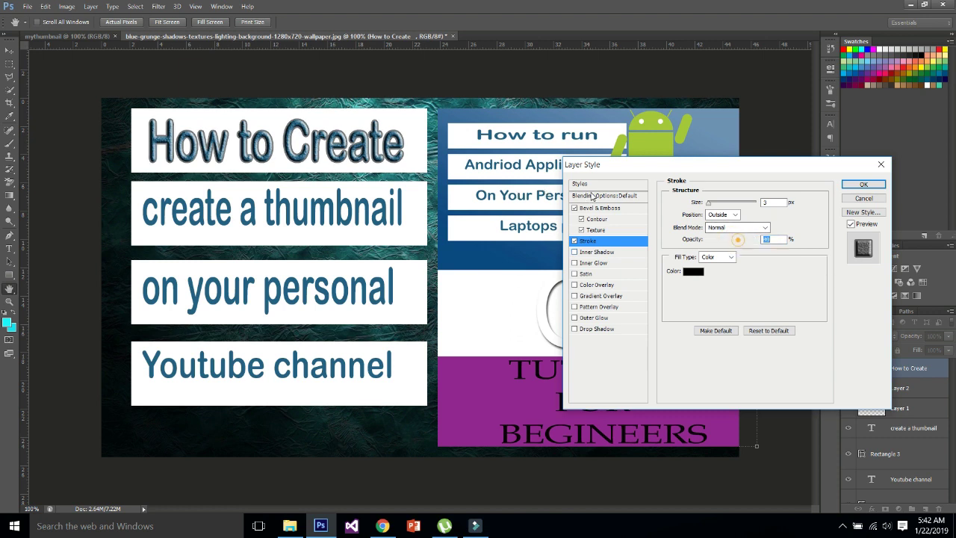
Step: Enable Inner Shadow and Drop Shadow on the "How to Create" text, leaving Inner Glow off
{"action": "left_click", "coordinate": [603, 252]}
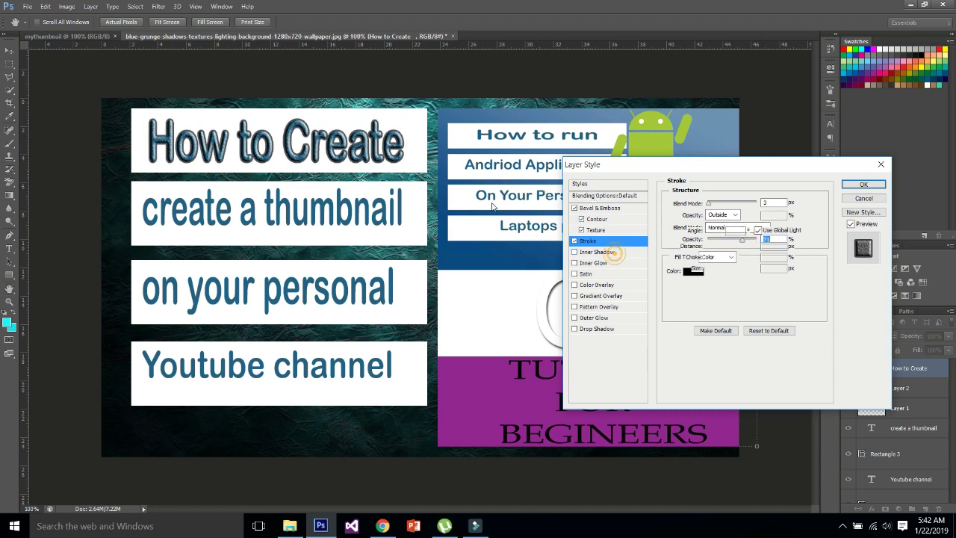
{"action": "left_click", "coordinate": [612, 262]}
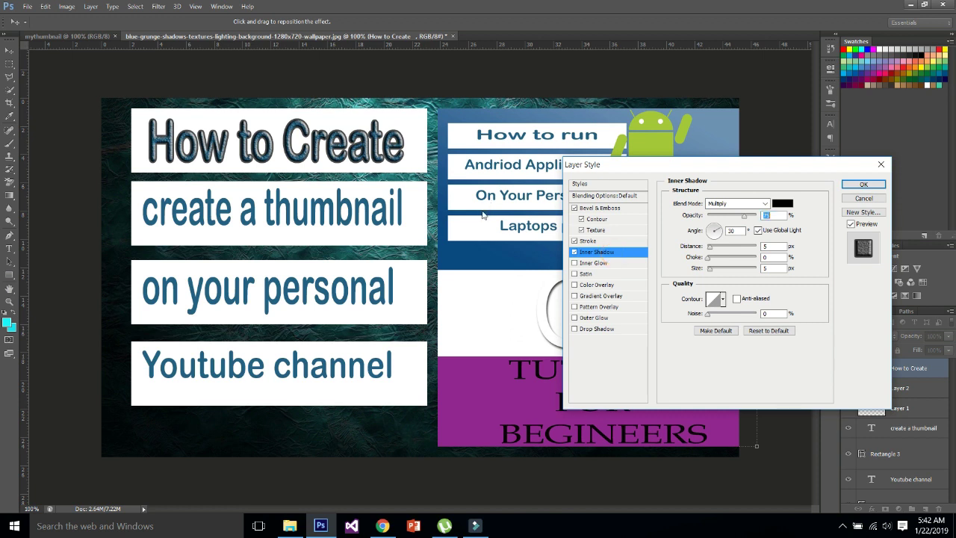
{"action": "left_click", "coordinate": [574, 263]}
{"action": "left_click", "coordinate": [575, 330]}
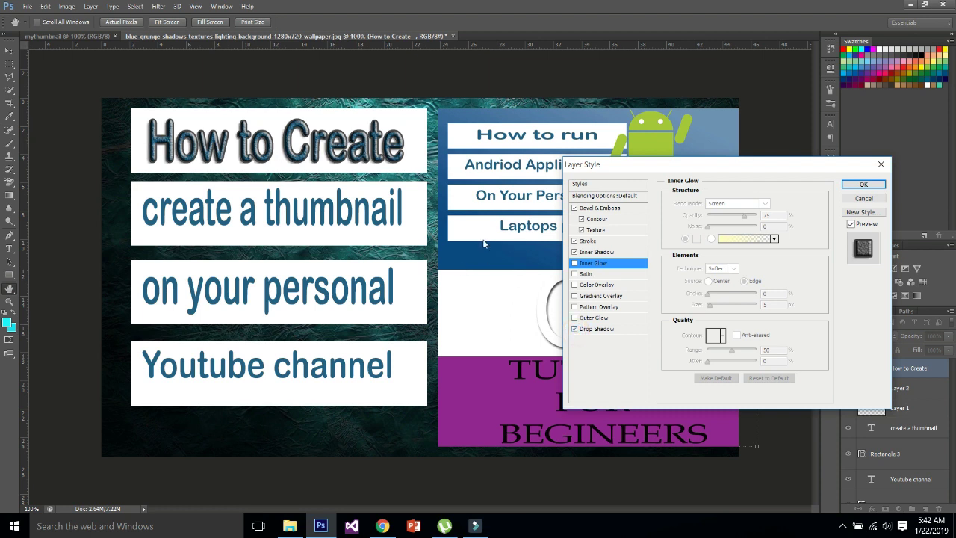
Step: Set the drop shadow's noise to 6% and its distance to about 12 px on the "How to Create" text
{"action": "left_click", "coordinate": [602, 329]}
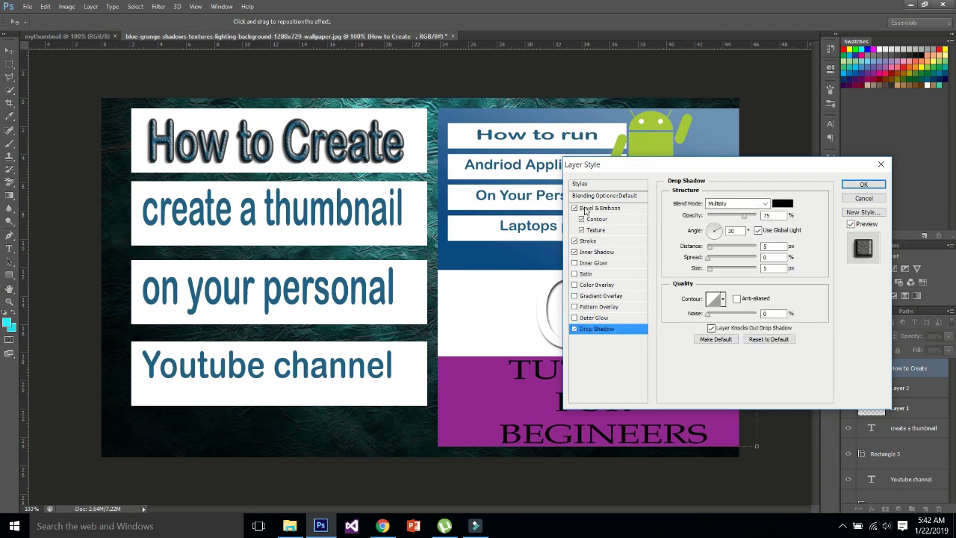
{"action": "left_click_drag", "start_coordinate": [708, 313], "coordinate": [720, 314]}
{"action": "type", "text": "0"}
{"action": "left_click", "coordinate": [732, 247]}
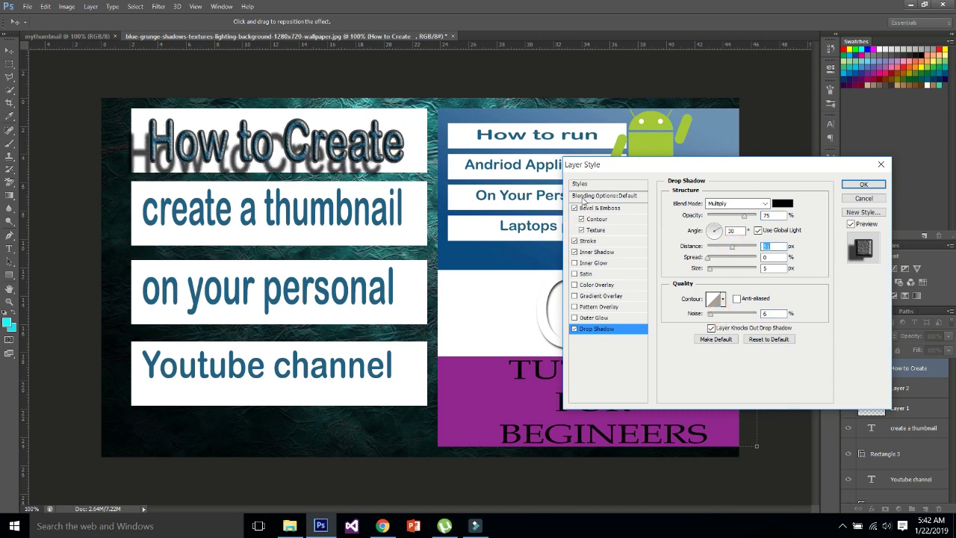
{"action": "type", "text": "10"}
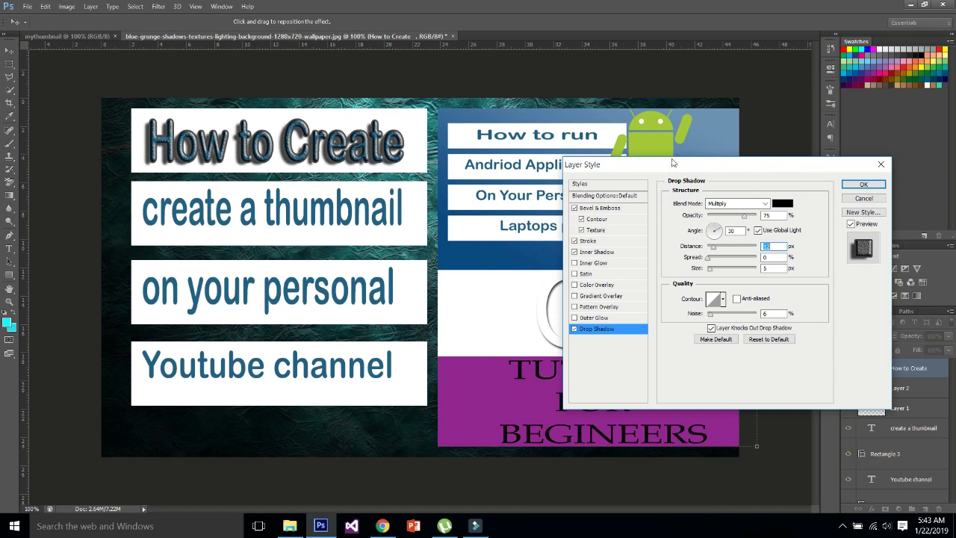
Step: Accept the "How to Create" layer style and enable Bevel & Emboss with Contour and Texture on the "create a thumbnail" text
{"action": "key", "text": "Return"}
{"action": "left_click", "coordinate": [290, 170]}
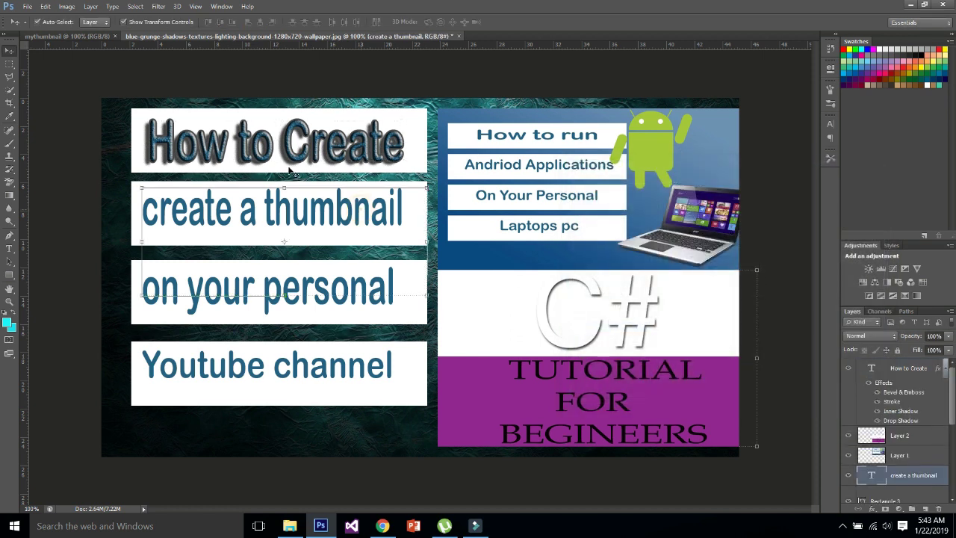
{"action": "right_click", "coordinate": [877, 477]}
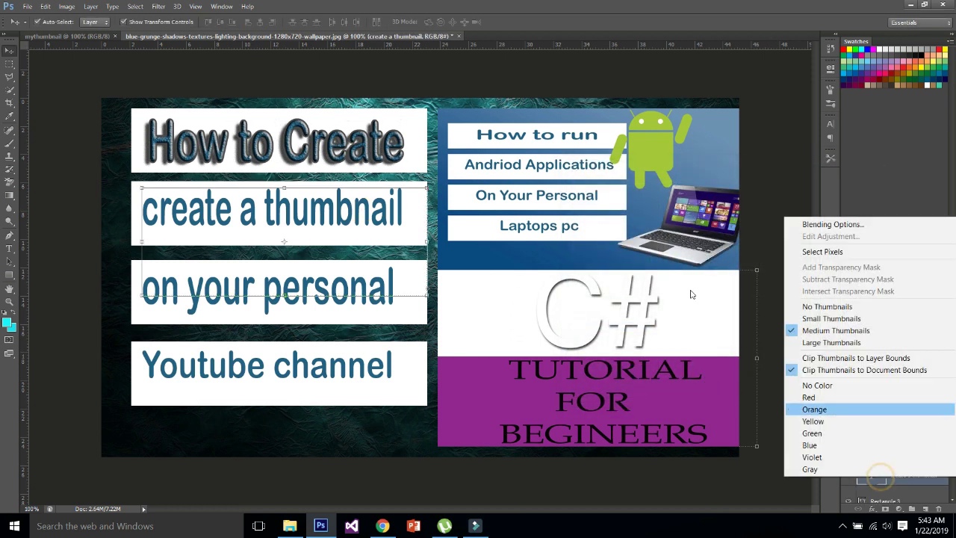
{"action": "left_click", "coordinate": [823, 224]}
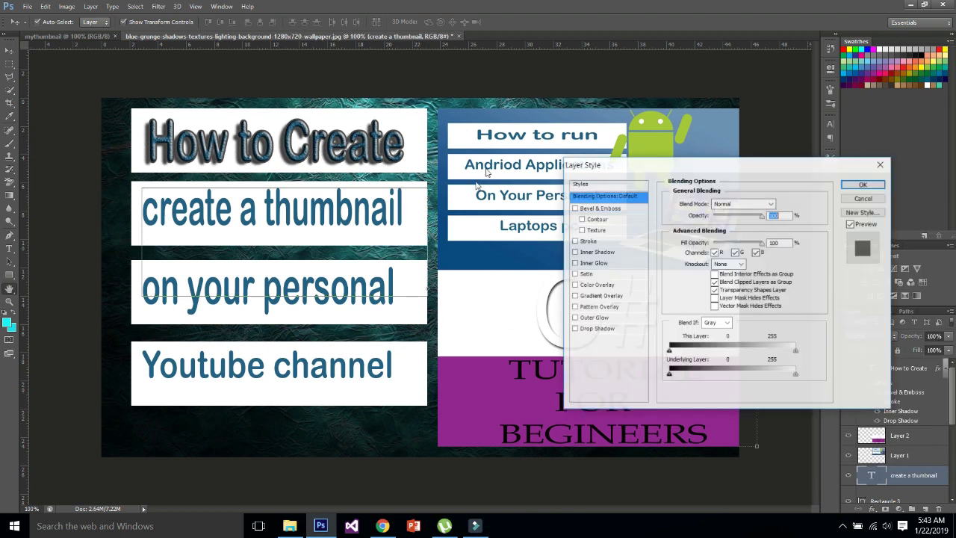
{"action": "left_click", "coordinate": [581, 219]}
{"action": "left_click", "coordinate": [582, 229]}
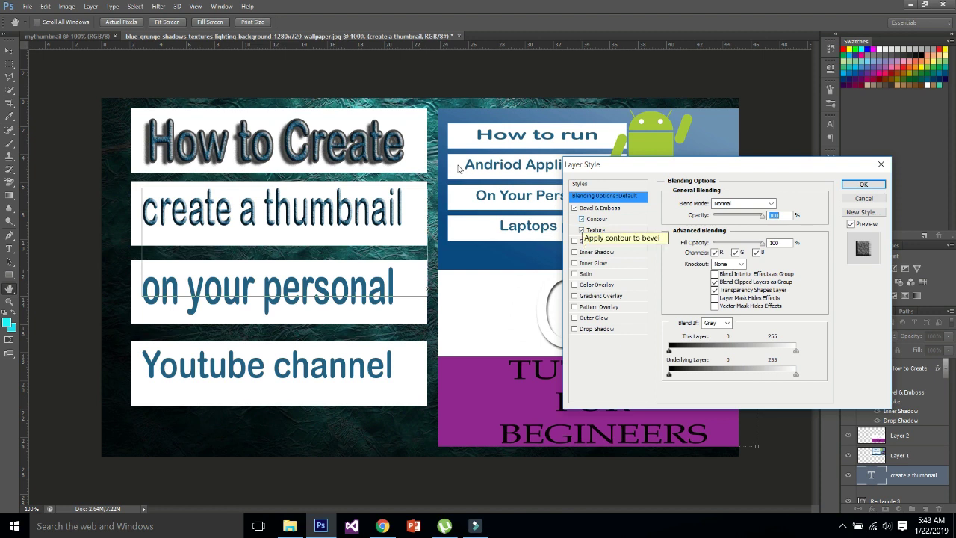
Step: Add a stroke and a drop shadow with a distance of about 7 px to the "create a thumbnail" text
{"action": "left_click", "coordinate": [590, 329]}
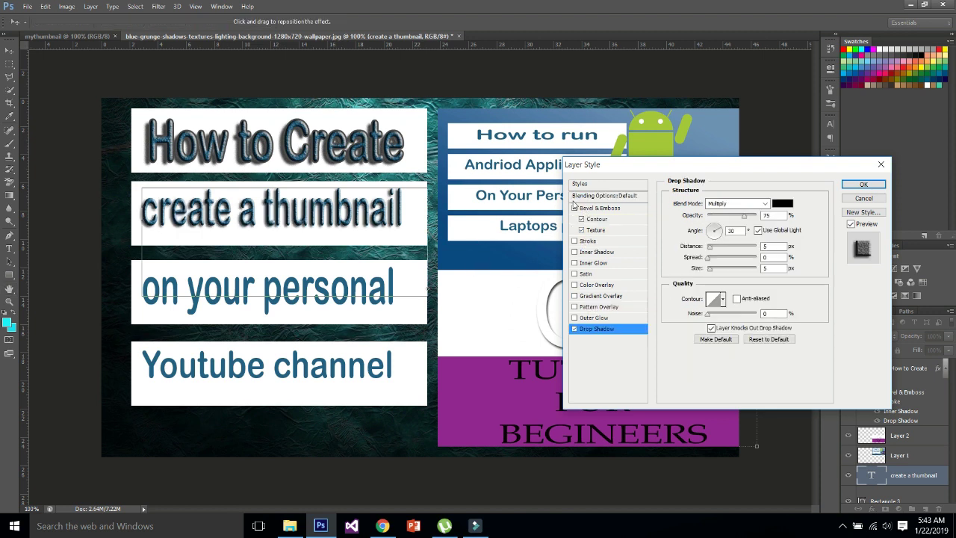
{"action": "left_click_drag", "start_coordinate": [710, 247], "coordinate": [711, 246]}
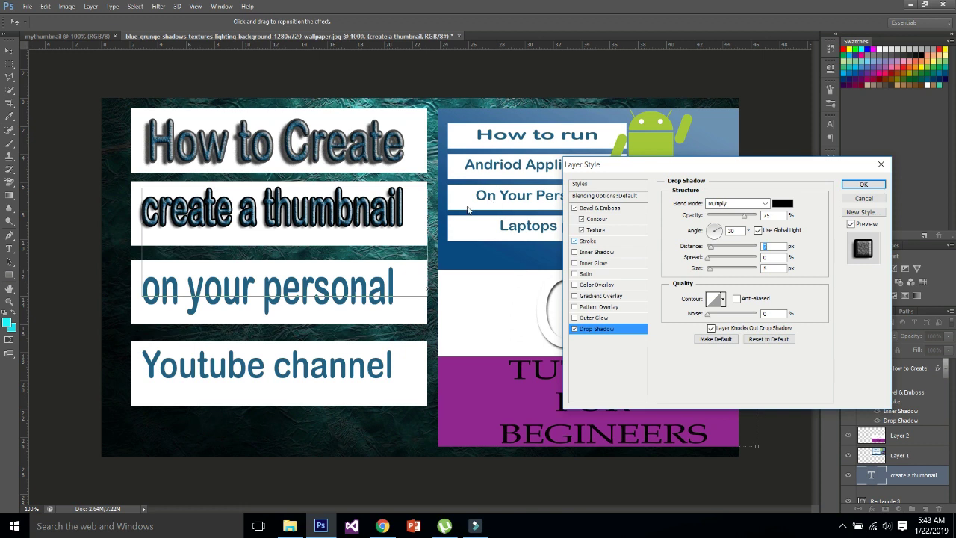
{"action": "key", "text": "Return"}
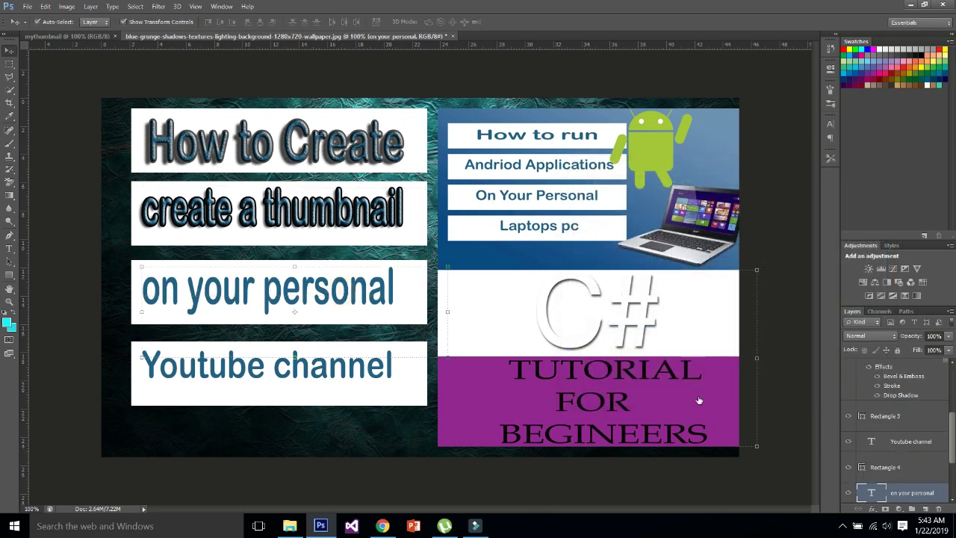
Step: Open the blending options of the "on your personal" text layer and enable Bevel & Emboss with Contour and Texture
{"action": "right_click", "coordinate": [870, 492]}
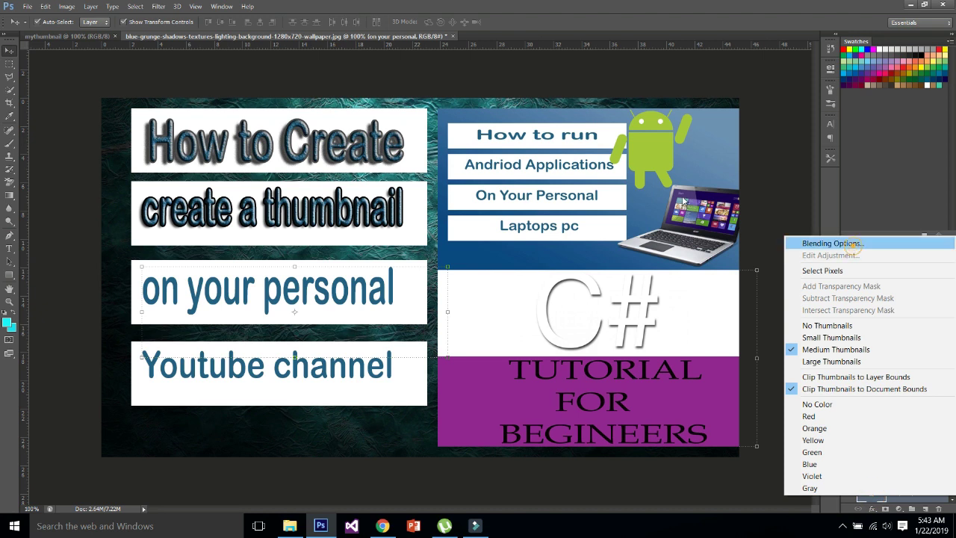
{"action": "left_click", "coordinate": [852, 245]}
{"action": "left_click", "coordinate": [575, 207]}
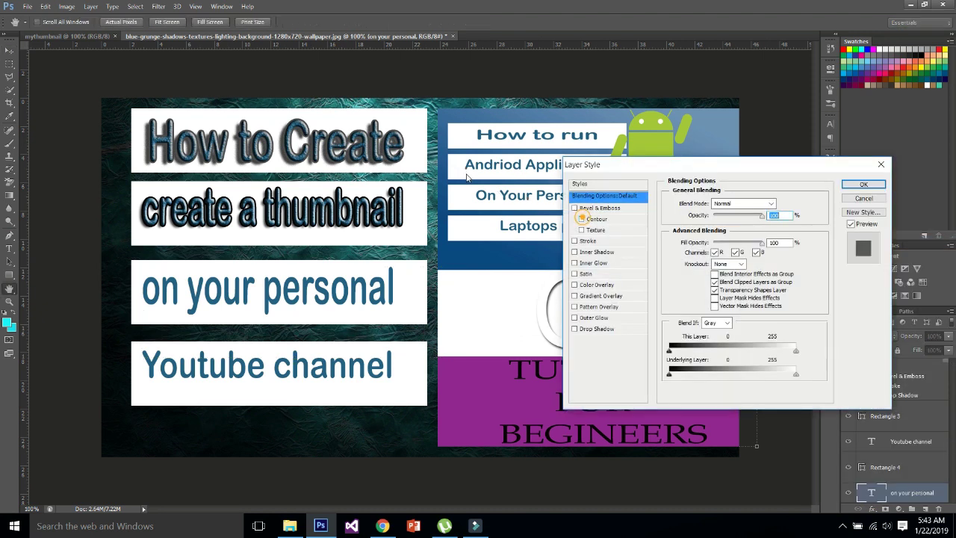
{"action": "left_click", "coordinate": [581, 218]}
{"action": "left_click", "coordinate": [581, 230]}
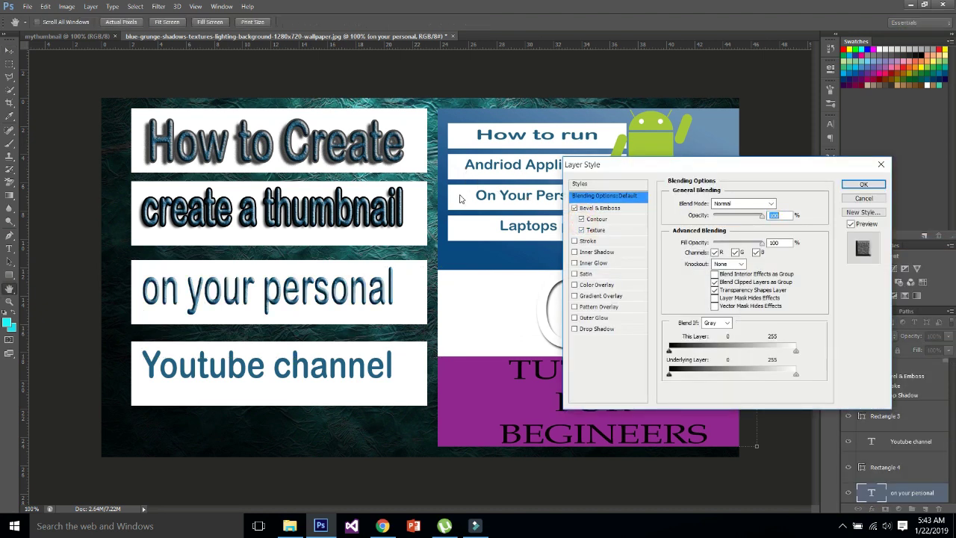
Step: Add a 3 px black outside stroke to the "on your personal" text and lower its opacity to just over 80%
{"action": "left_click", "coordinate": [574, 242]}
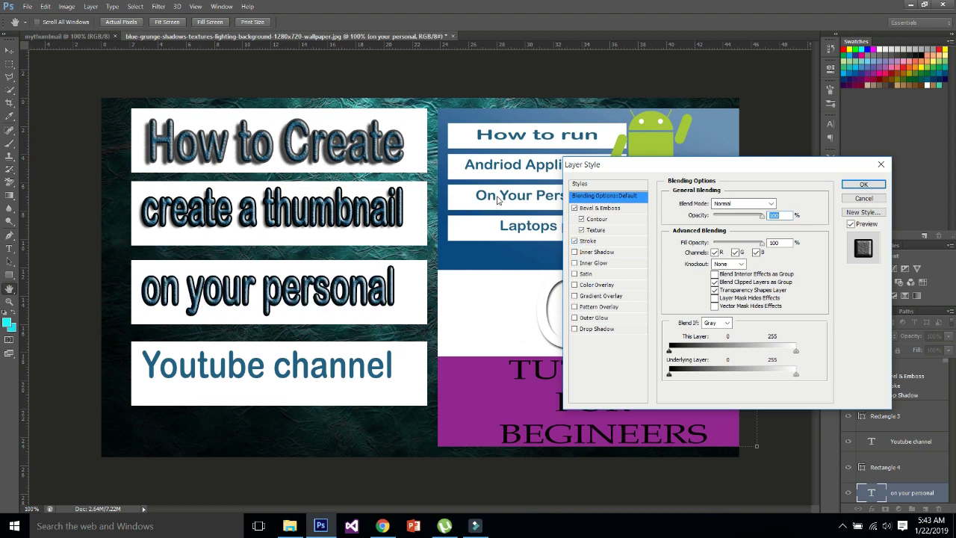
{"action": "left_click", "coordinate": [588, 240]}
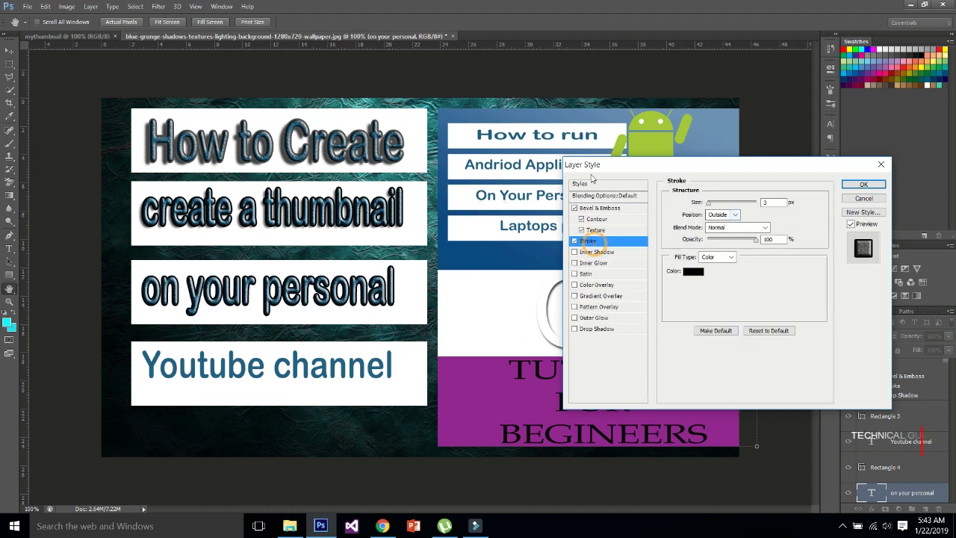
{"action": "left_click_drag", "start_coordinate": [756, 240], "coordinate": [747, 240]}
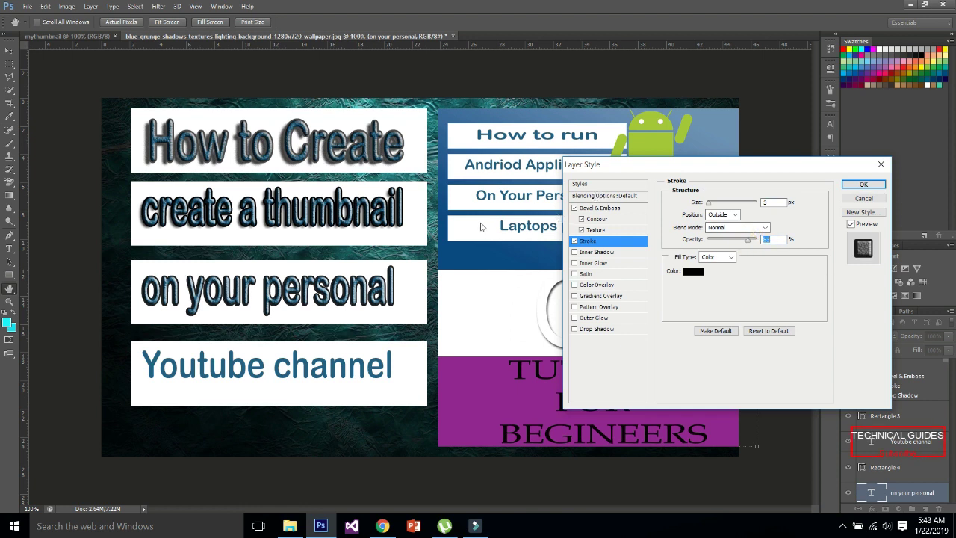
Step: Add a drop shadow with a distance of about 10 px to the "on your personal" text and accept the layer style
{"action": "left_click", "coordinate": [575, 329]}
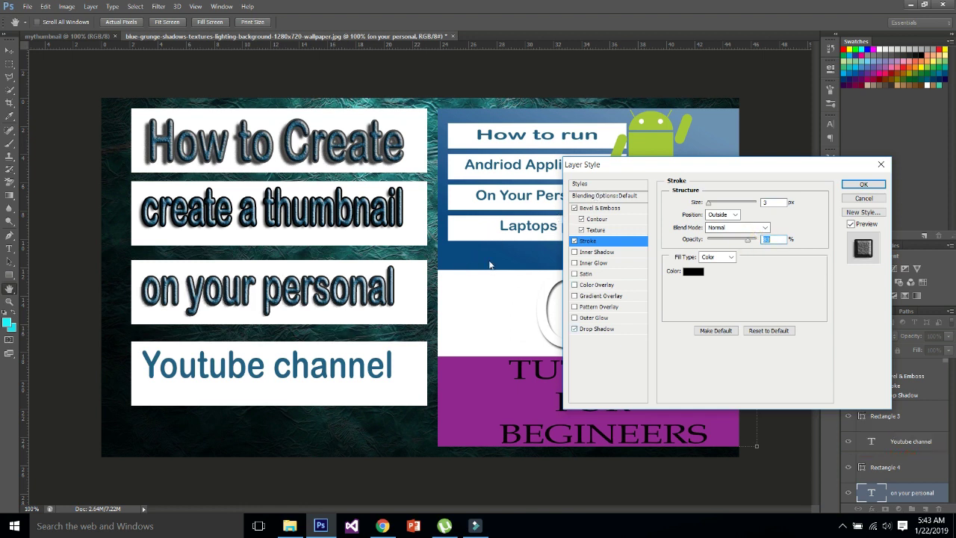
{"action": "left_click", "coordinate": [597, 329]}
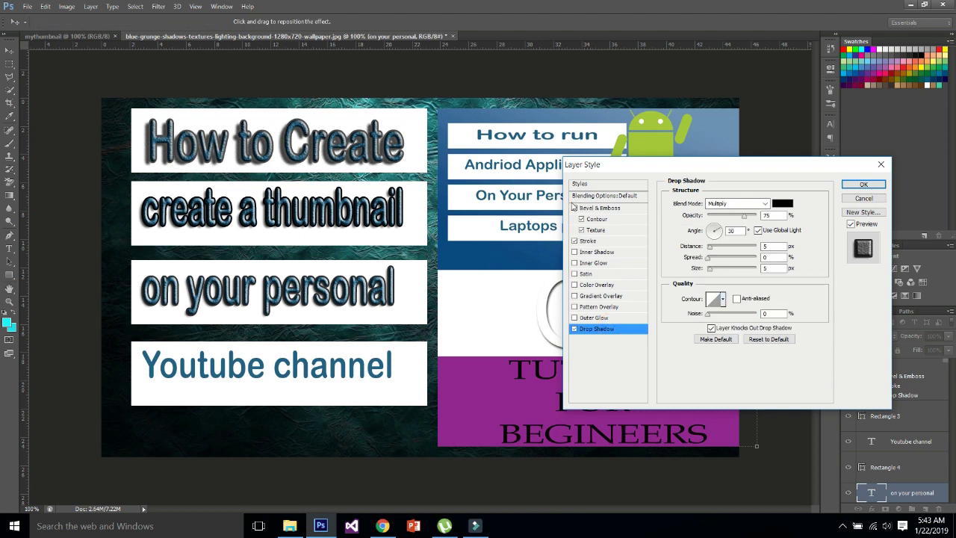
{"action": "left_click", "coordinate": [715, 246]}
{"action": "left_click", "coordinate": [711, 246]}
{"action": "left_click", "coordinate": [713, 246]}
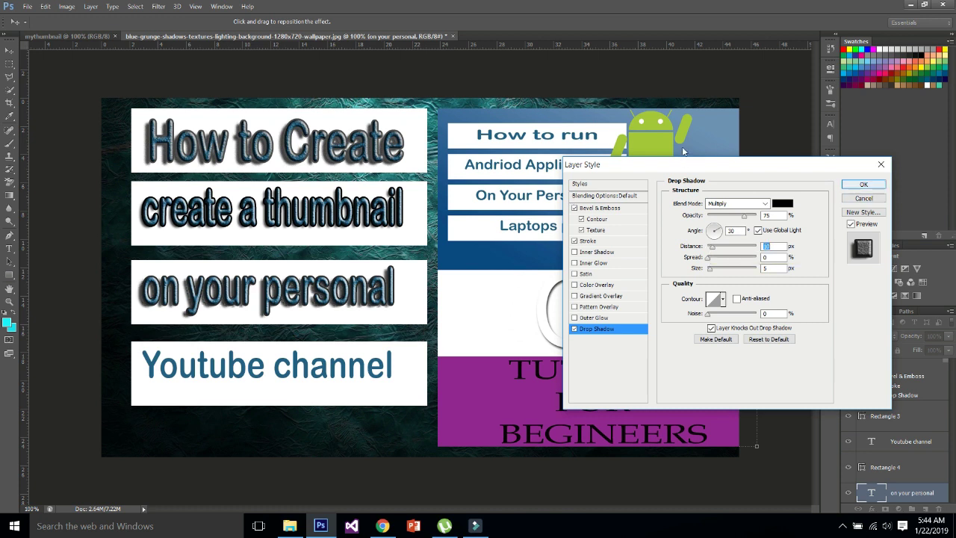
{"action": "left_click", "coordinate": [863, 183]}
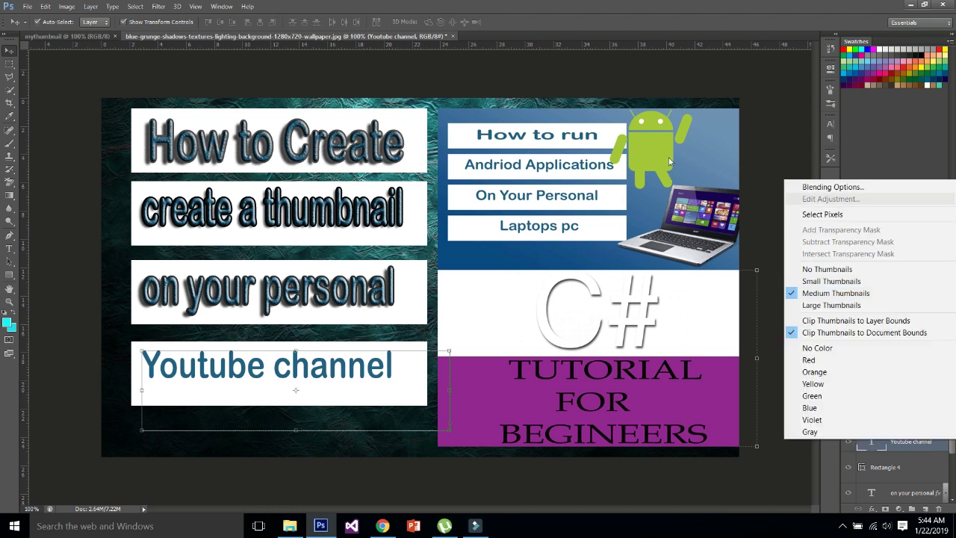
Step: Enable Drop Shadow and Bevel & Emboss with Contour and Texture in the blending options of the "Youtube channel" text layer
{"action": "left_click", "coordinate": [833, 187]}
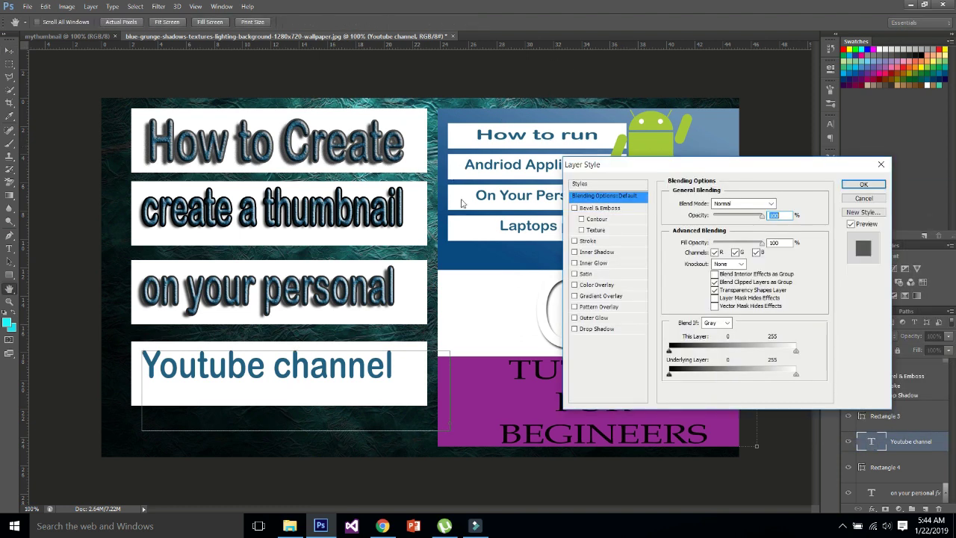
{"action": "left_click", "coordinate": [574, 329]}
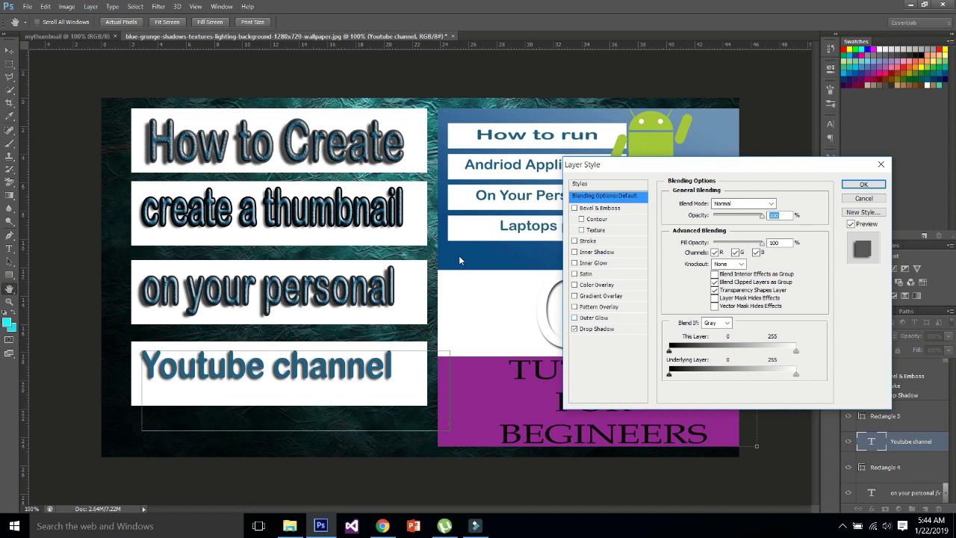
{"action": "left_click", "coordinate": [574, 328]}
{"action": "left_click", "coordinate": [574, 328]}
{"action": "left_click", "coordinate": [575, 209]}
{"action": "left_click", "coordinate": [582, 218]}
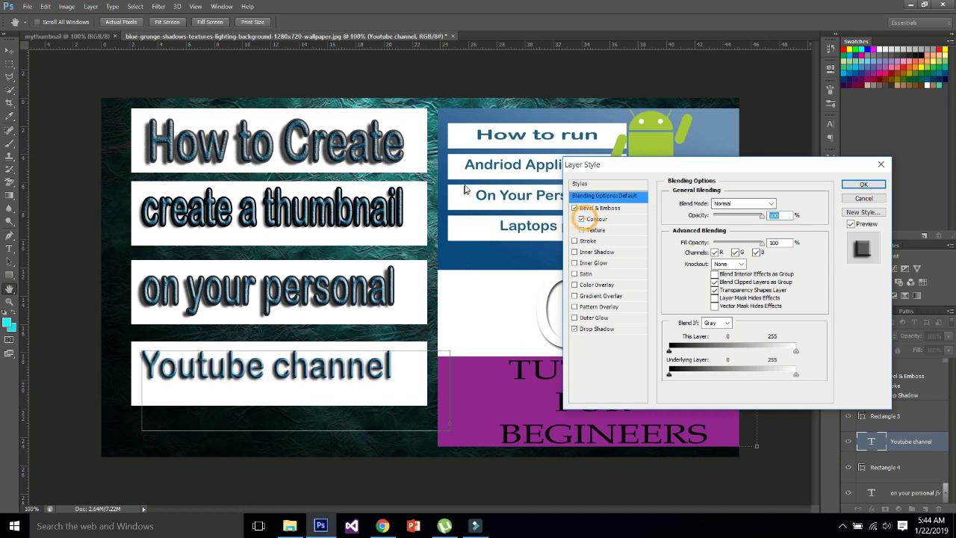
{"action": "left_click", "coordinate": [581, 230]}
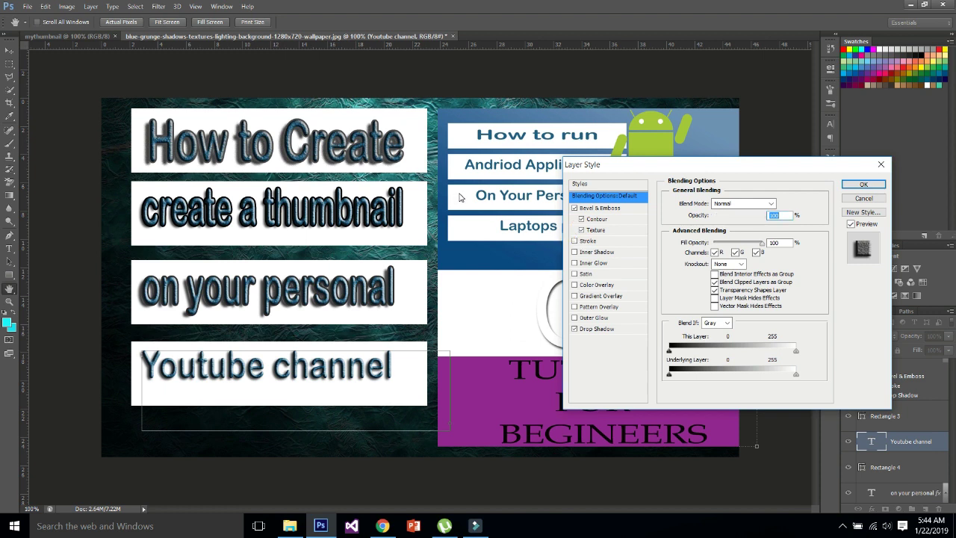
Step: Add a black outside stroke to the "Youtube channel" text with its size set to 1 px
{"action": "left_click", "coordinate": [574, 241]}
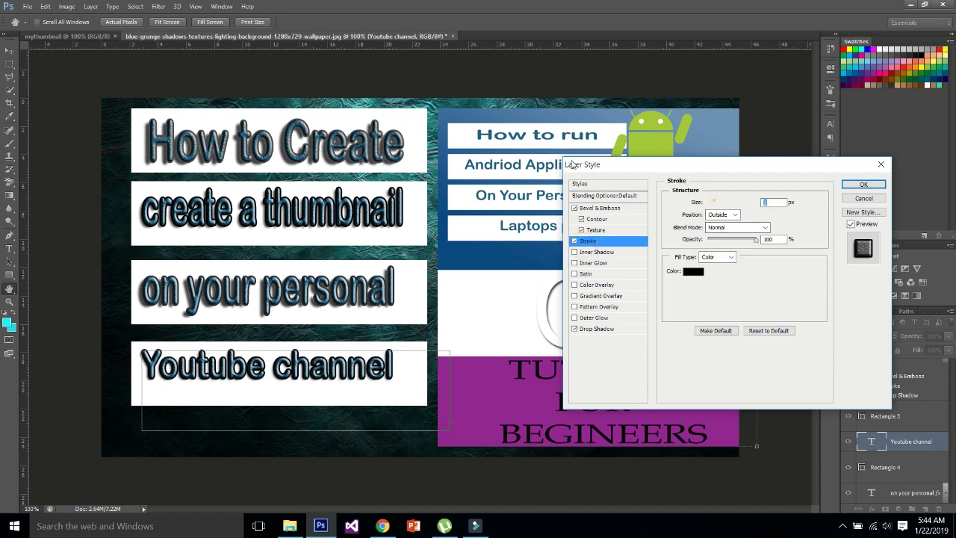
{"action": "left_click", "coordinate": [714, 202]}
{"action": "type", "text": "1"}
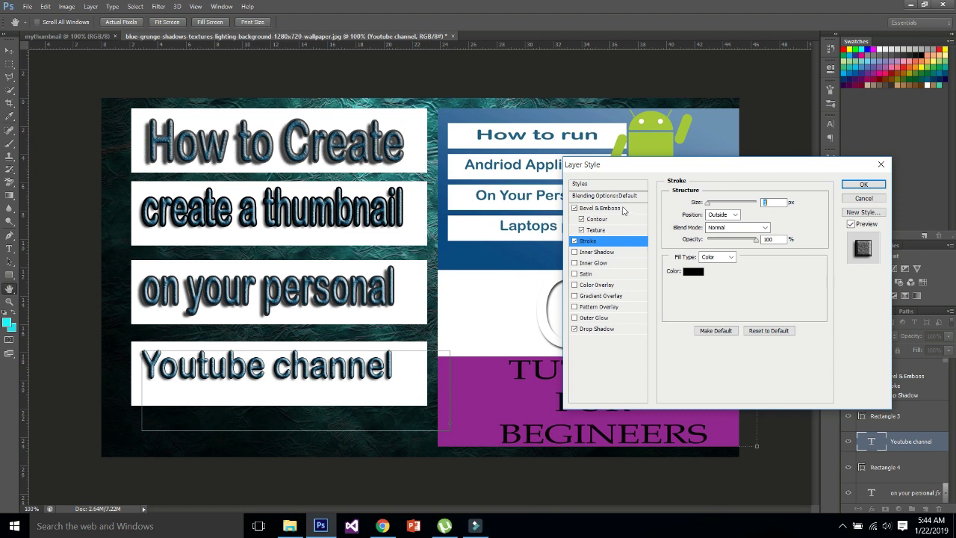
{"action": "key", "text": "Tab"}
Step: Increase the drop shadow distance of the "Youtube channel" text to about 9 px and accept the layer style
{"action": "left_click", "coordinate": [597, 329]}
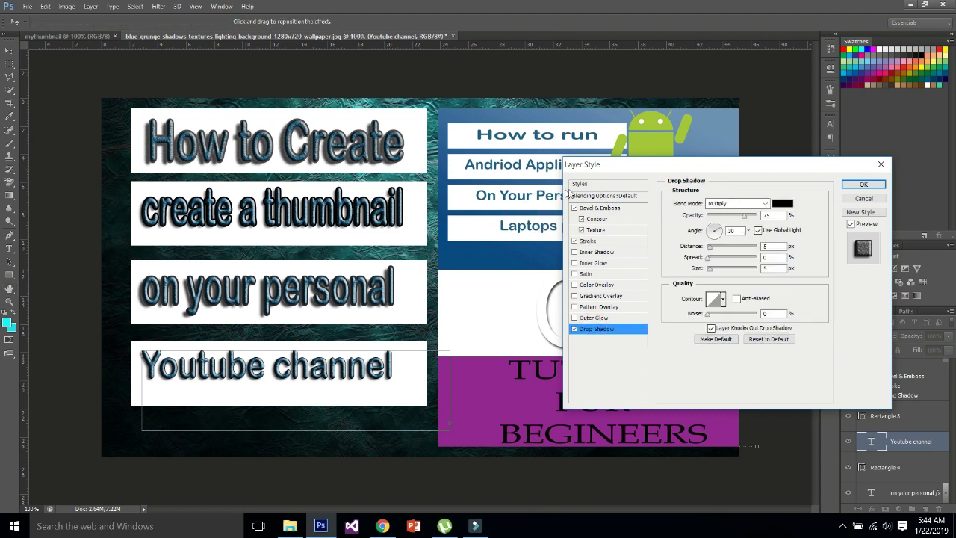
{"action": "left_click_drag", "start_coordinate": [710, 247], "coordinate": [712, 246]}
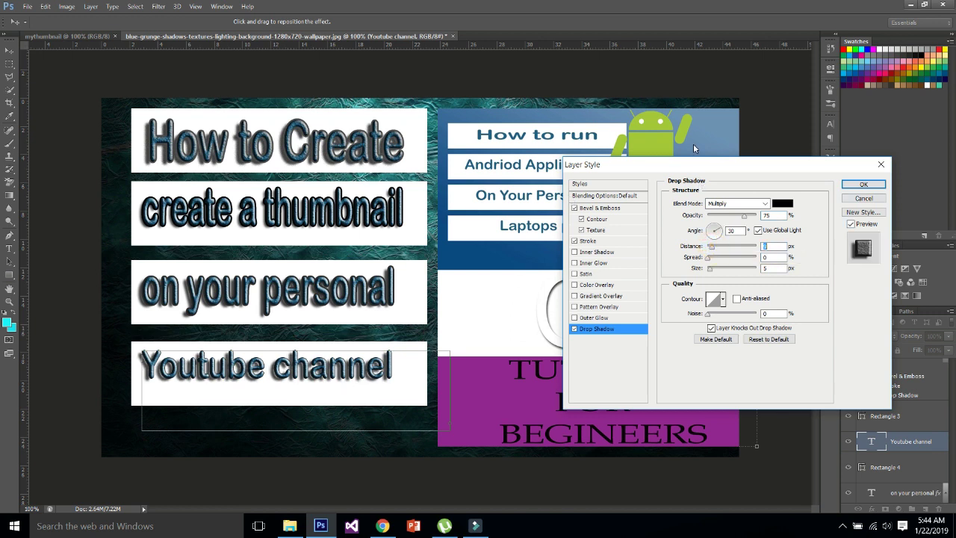
{"action": "key", "text": "Return"}
Step: Move the Android and C# example thumbnails slightly left so they meet the right edge of the white title bars
{"action": "left_click", "coordinate": [230, 189]}
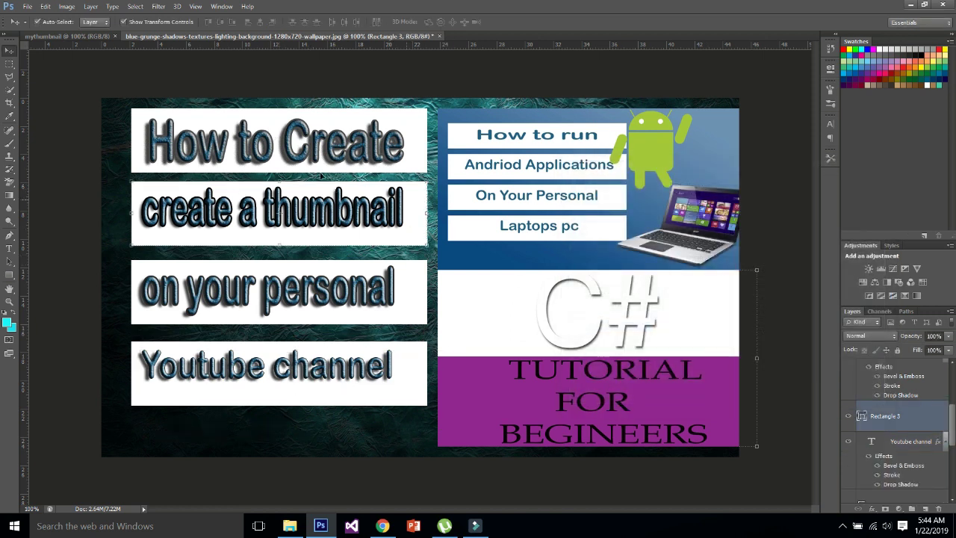
{"action": "left_click", "coordinate": [506, 164]}
{"action": "left_click_drag", "start_coordinate": [505, 164], "coordinate": [495, 161]}
{"action": "left_click_drag", "start_coordinate": [540, 305], "coordinate": [529, 304]}
{"action": "left_click", "coordinate": [747, 174]}
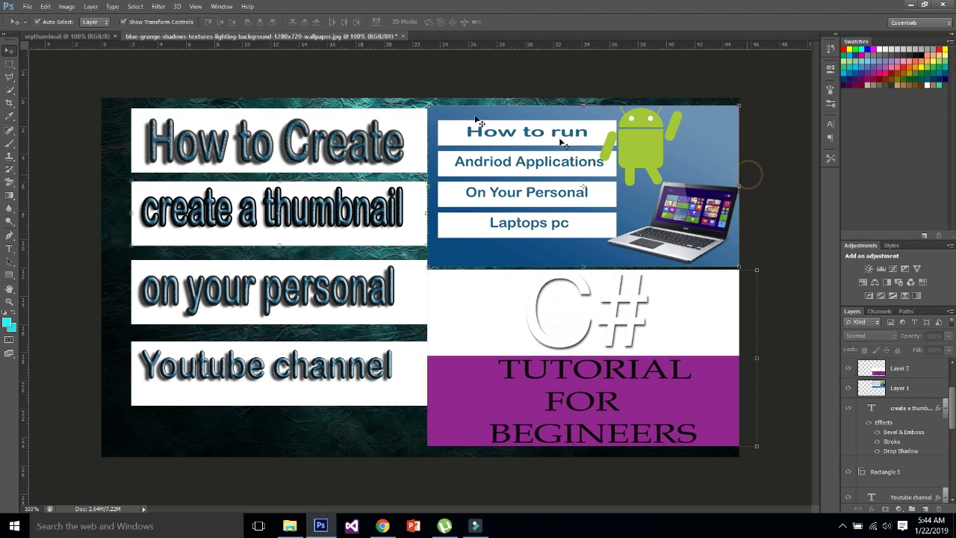
Step: Start a Save As of the finished thumbnail and choose the "programming guides" folder on drive D: as the destination
{"action": "left_click", "coordinate": [13, 47]}
{"action": "left_click", "coordinate": [26, 6]}
{"action": "mouse_move", "coordinate": [45, 6]}
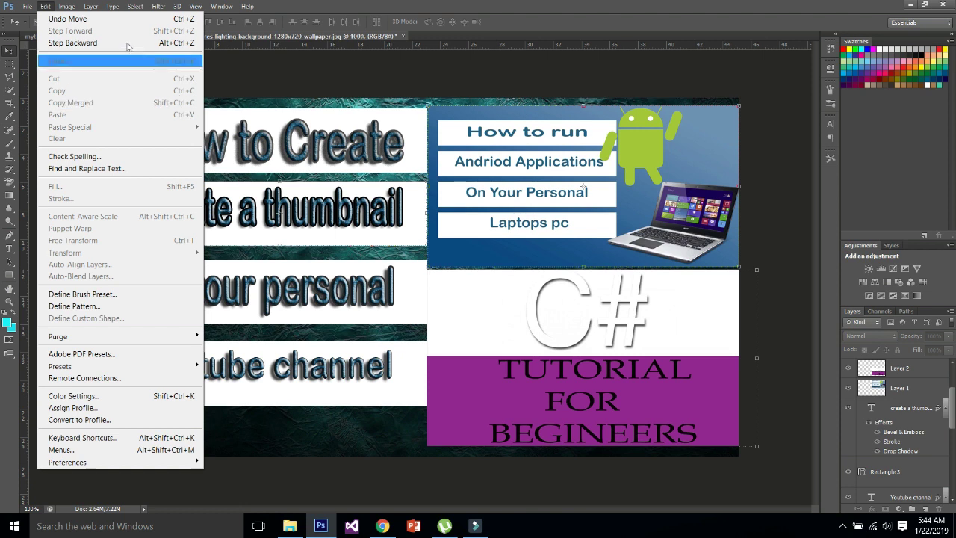
{"action": "left_click", "coordinate": [19, 5]}
{"action": "left_click", "coordinate": [24, 6]}
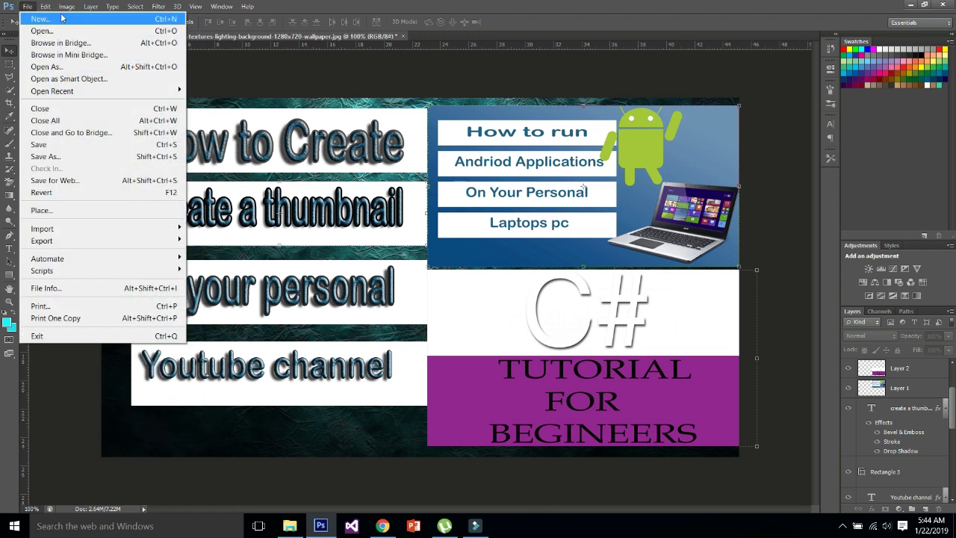
{"action": "left_click", "coordinate": [53, 157]}
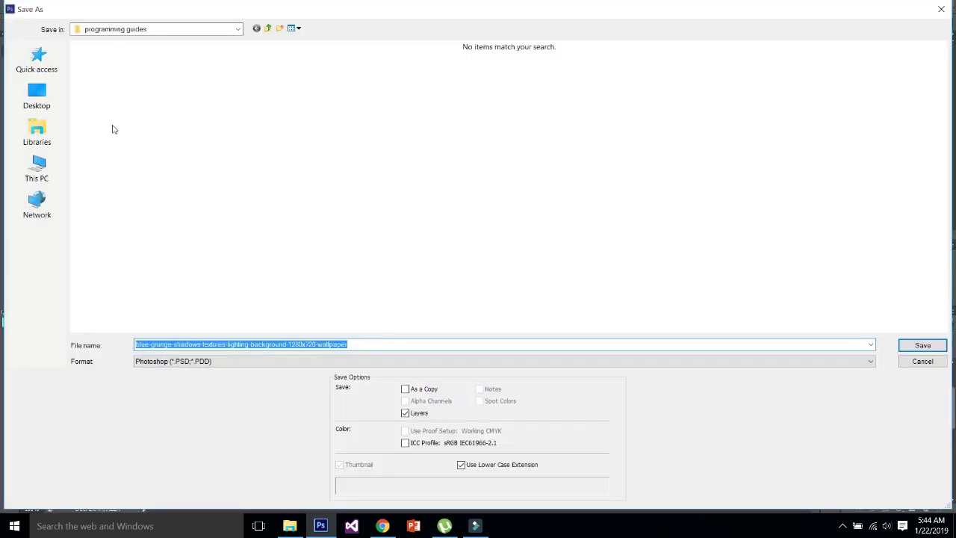
{"action": "left_click", "coordinate": [37, 160]}
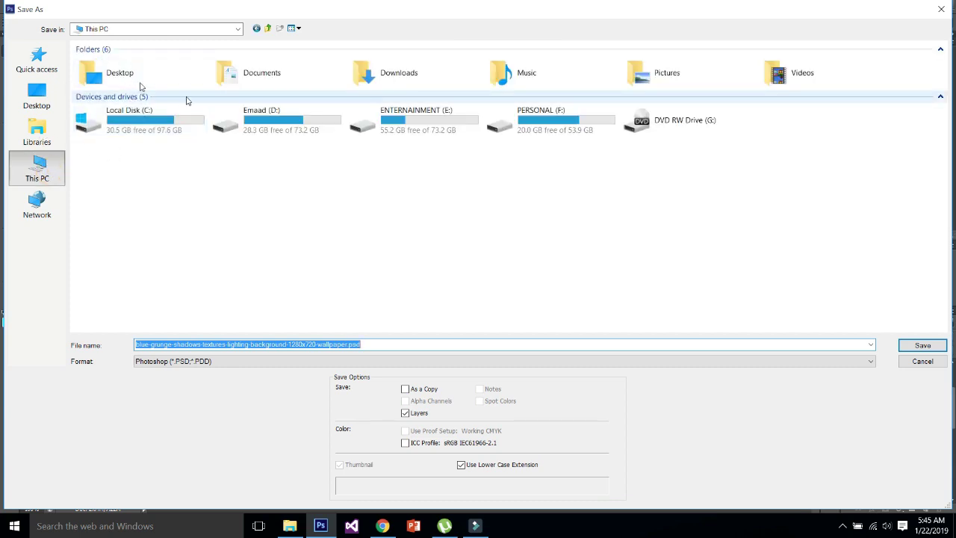
{"action": "double_click", "coordinate": [221, 99]}
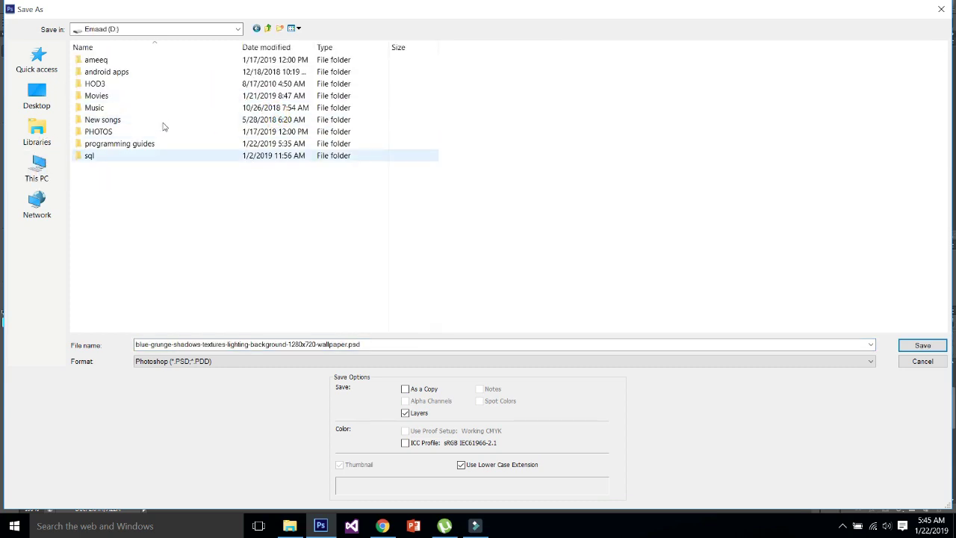
{"action": "double_click", "coordinate": [120, 144]}
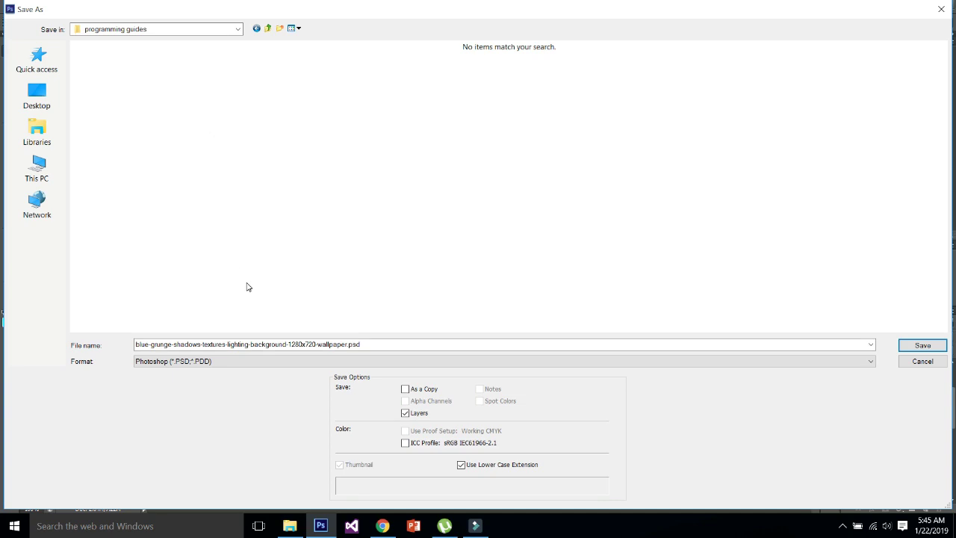
Step: Choose JPEG as the format and save the file under the name "create a thumbnail on youtube channel"
{"action": "left_click", "coordinate": [309, 361]}
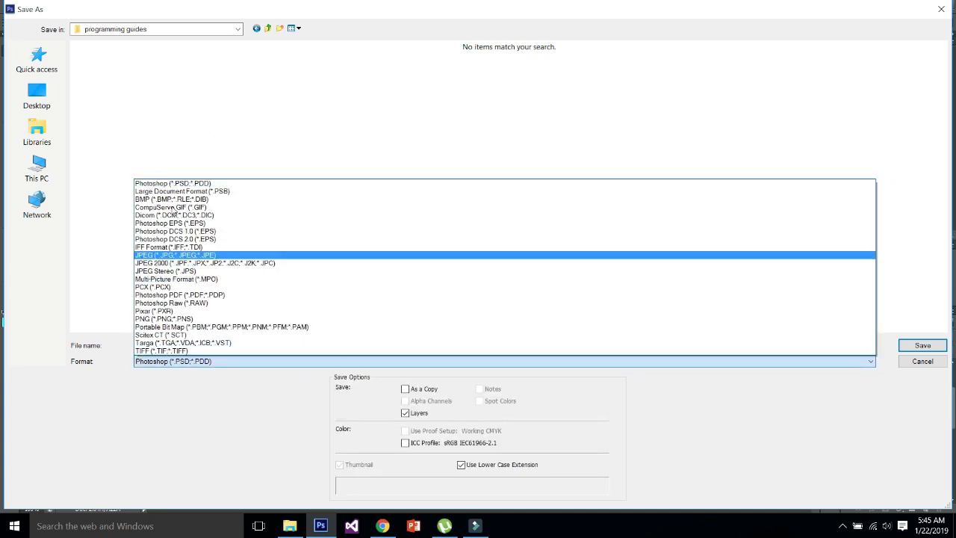
{"action": "key", "text": "Return"}
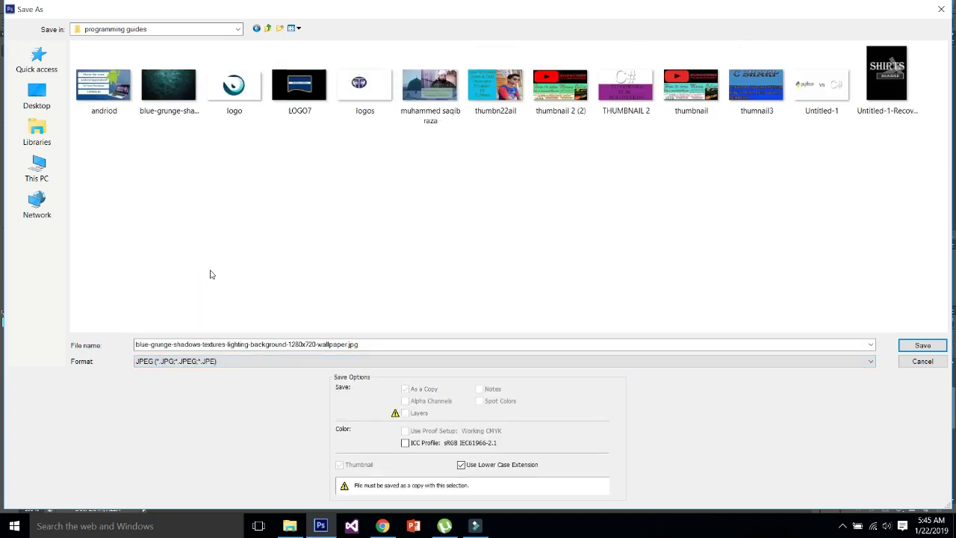
{"action": "key", "text": "shift+Tab"}
{"action": "key", "text": "BackSpace"}
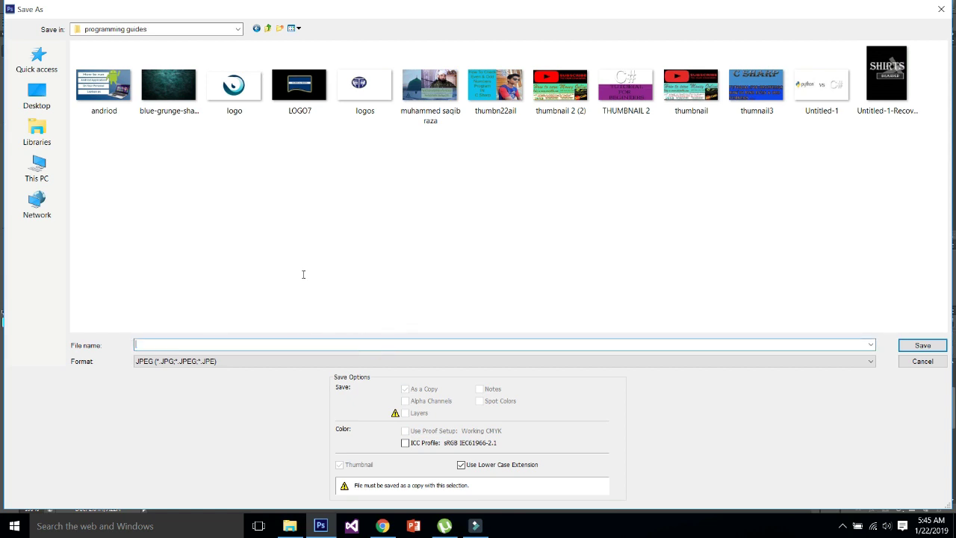
{"action": "type", "text": "c"}
{"action": "key", "text": "BackSpace"}
{"action": "key", "text": "BackSpace"}
{"action": "key", "text": "BackSpace"}
{"action": "key", "text": "BackSpace"}
{"action": "key", "text": "BackSpace"}
{"action": "key", "text": "BackSpace"}
{"action": "key", "text": "BackSpace"}
{"action": "key", "text": "BackSpace"}
{"action": "type", "text": "thumbnail  on youtube channel"}
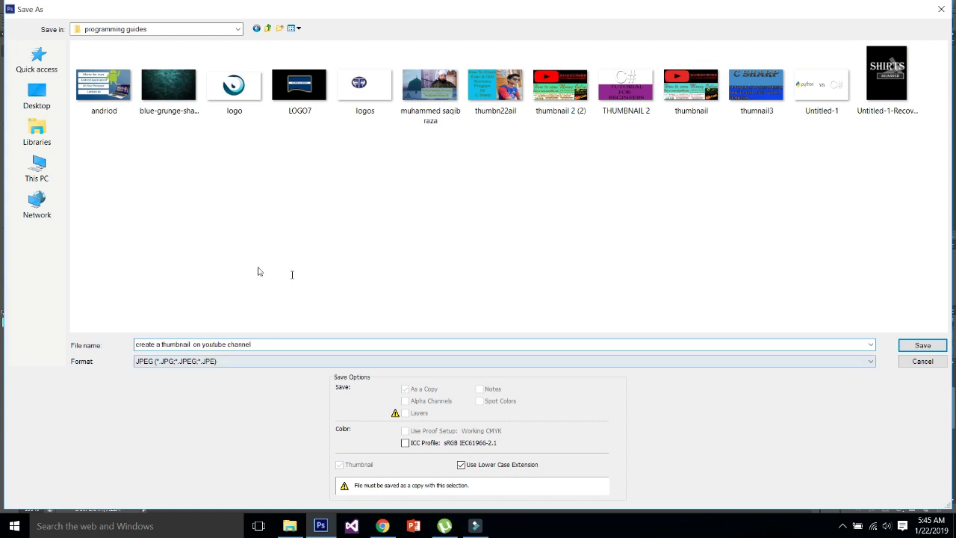
{"action": "key", "text": "Return"}
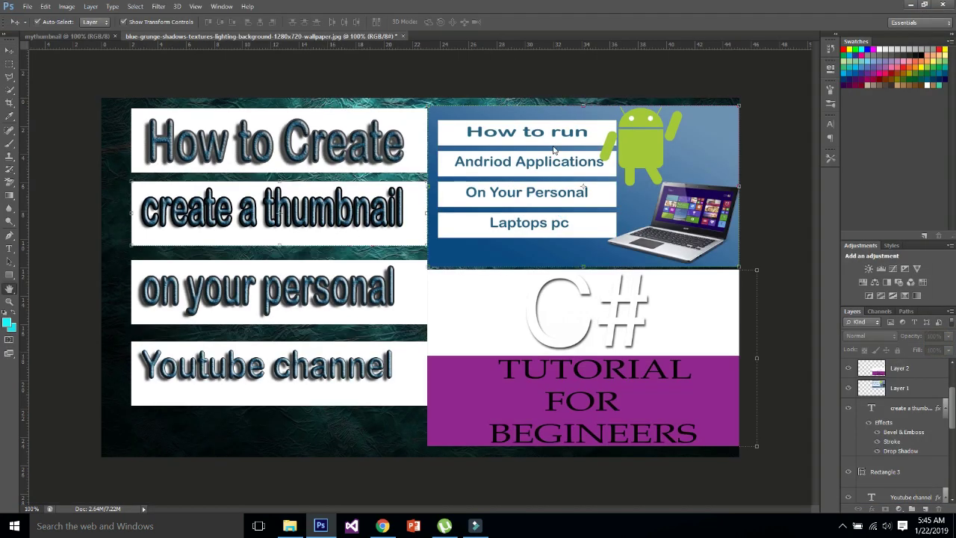
Step: Set the JPEG image quality to Maximum (10) with the Baseline ("Standard") format and accept the JPEG options
{"action": "left_click", "coordinate": [466, 169]}
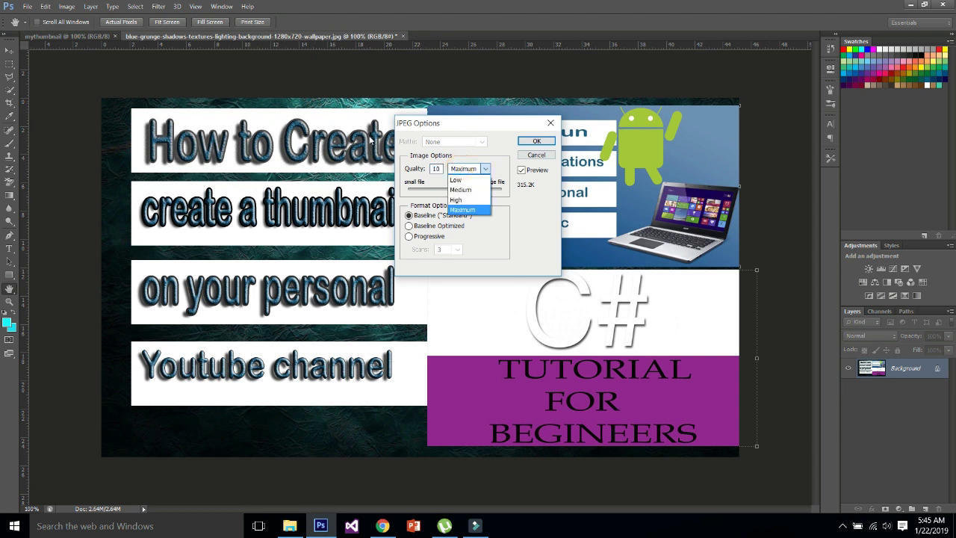
{"action": "left_click", "coordinate": [465, 197]}
{"action": "left_click", "coordinate": [467, 169]}
{"action": "left_click", "coordinate": [457, 211]}
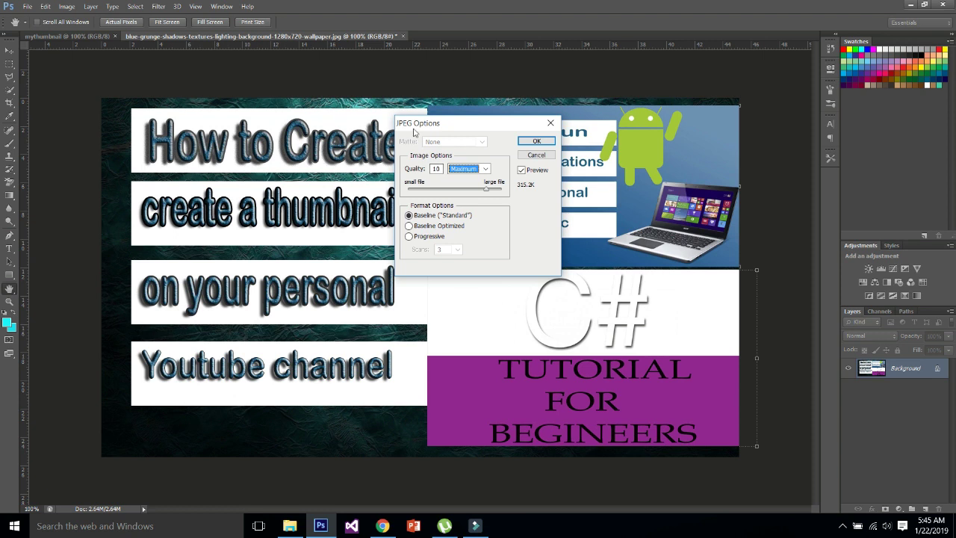
{"action": "left_click", "coordinate": [536, 141]}
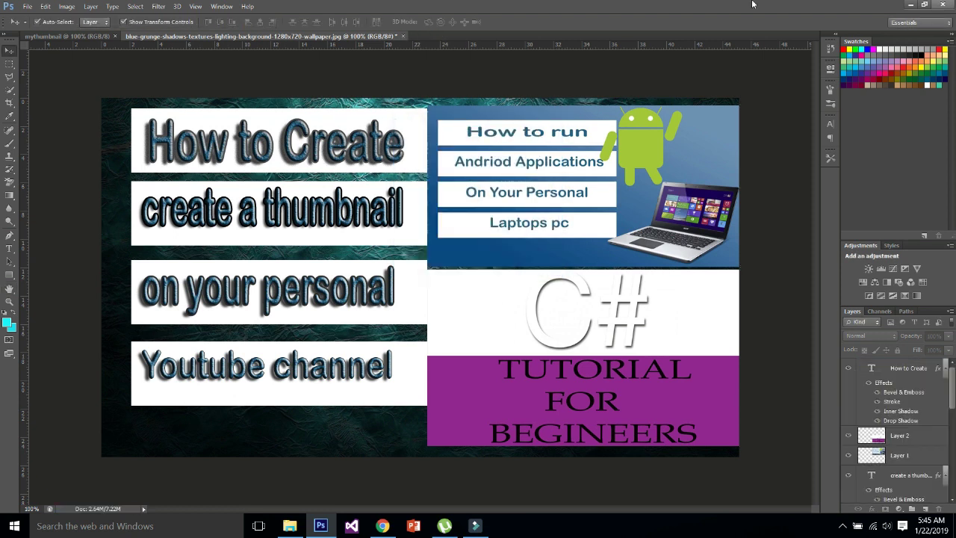